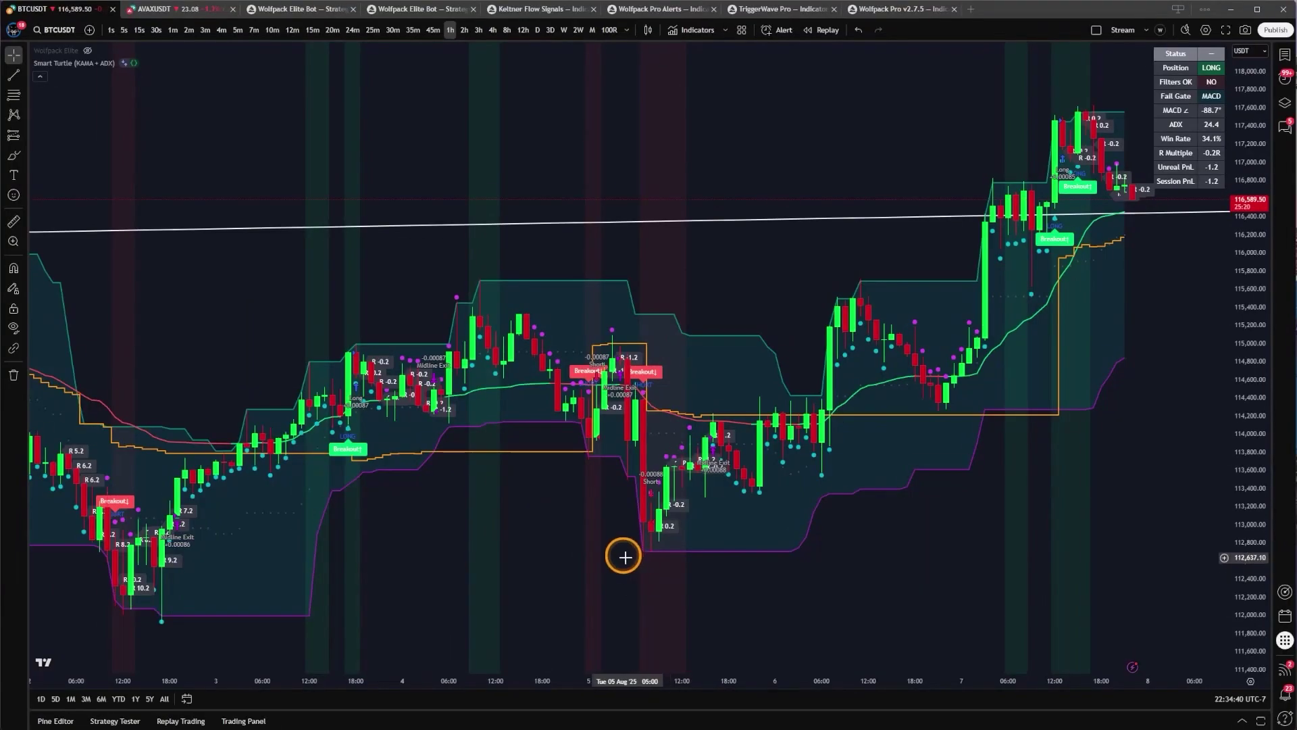
Zoom and pan the BTCUSDT chart back to browse earlier candles.
scroll(524, 561, "up", 5)
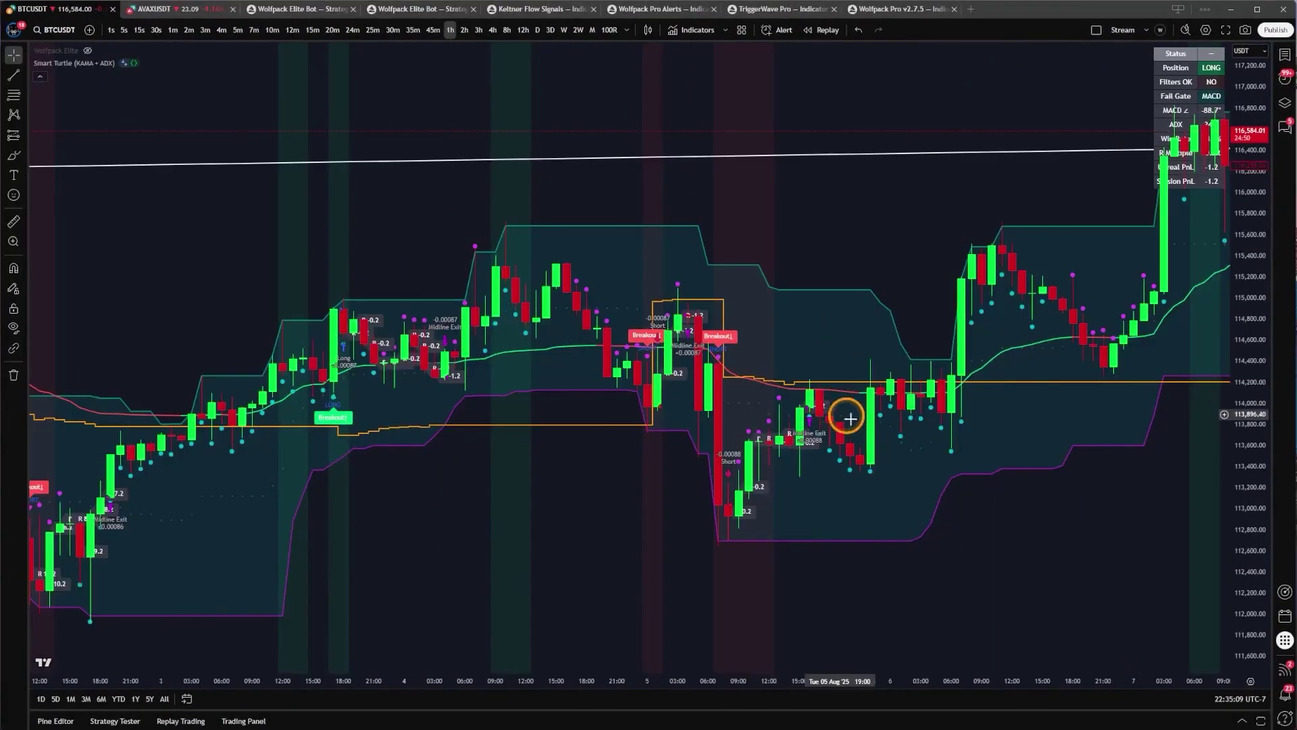
scroll(619, 533, "down", 5)
scroll(449, 484, "down", 3)
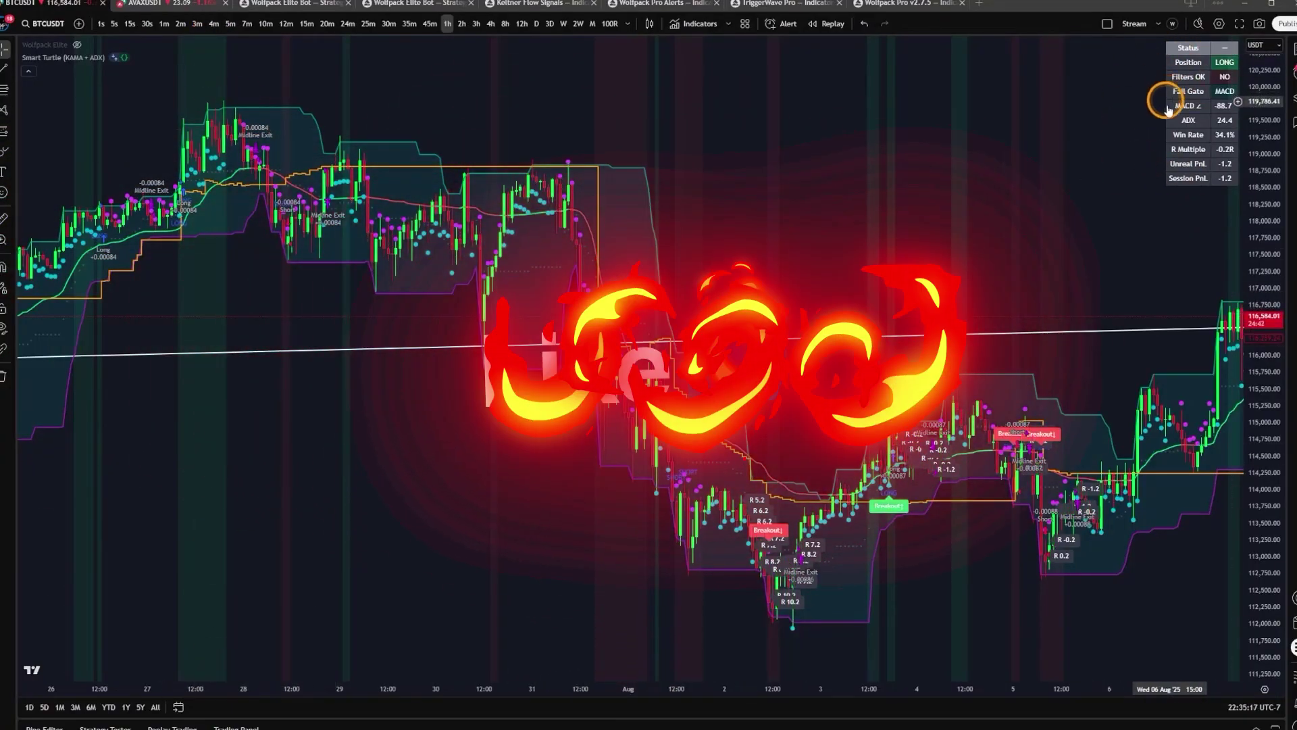
scroll(901, 176, "up", 3)
left_click_drag(568, 214, 893, 186)
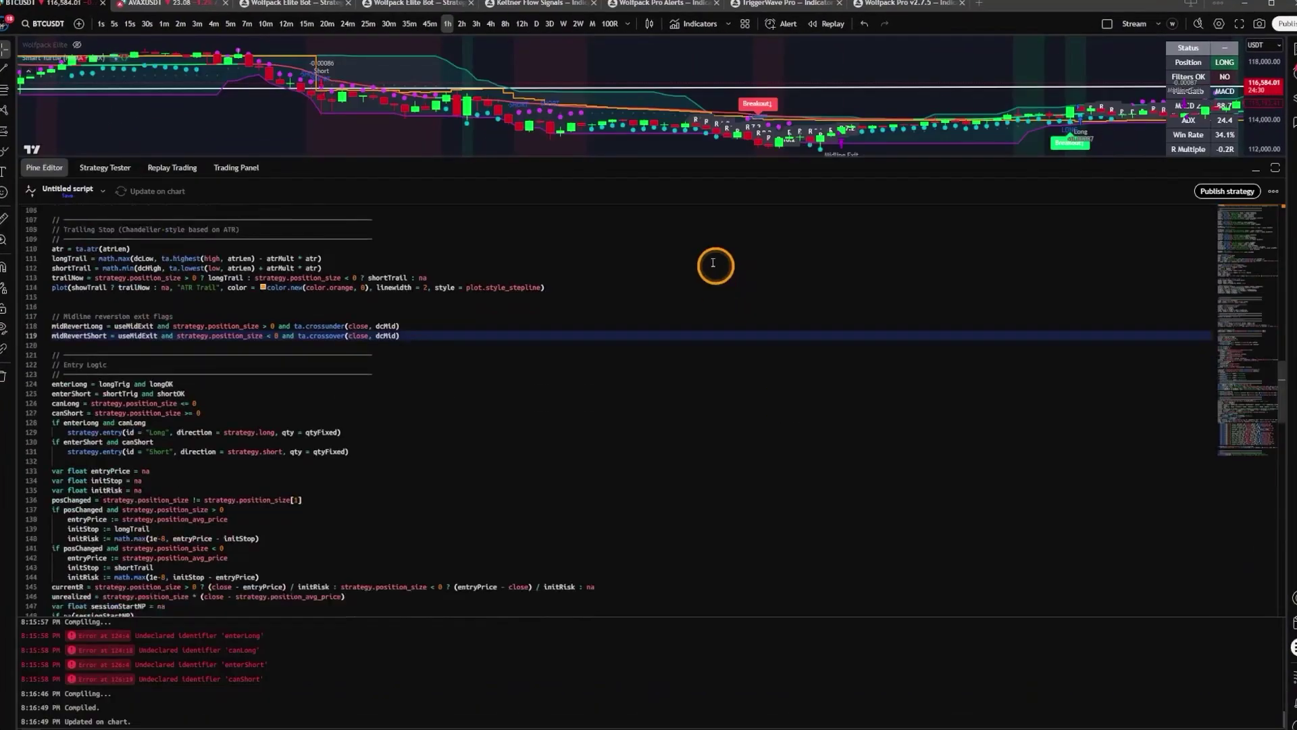
scroll(713, 263, "down", 16)
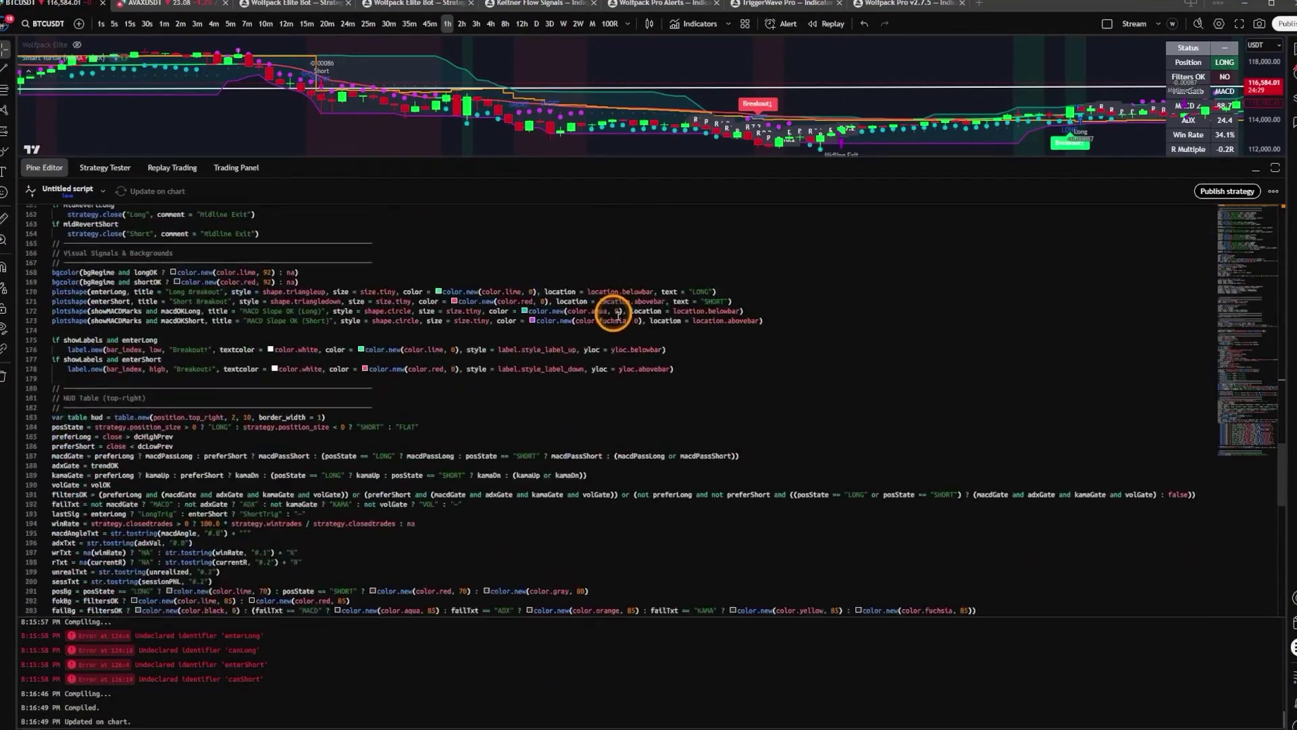
Re-enable 'Exit on Mid-Channel Reversion' in Smart Turtle inputs, apply it, and view the strategy report.
scroll(563, 348, "up", 10)
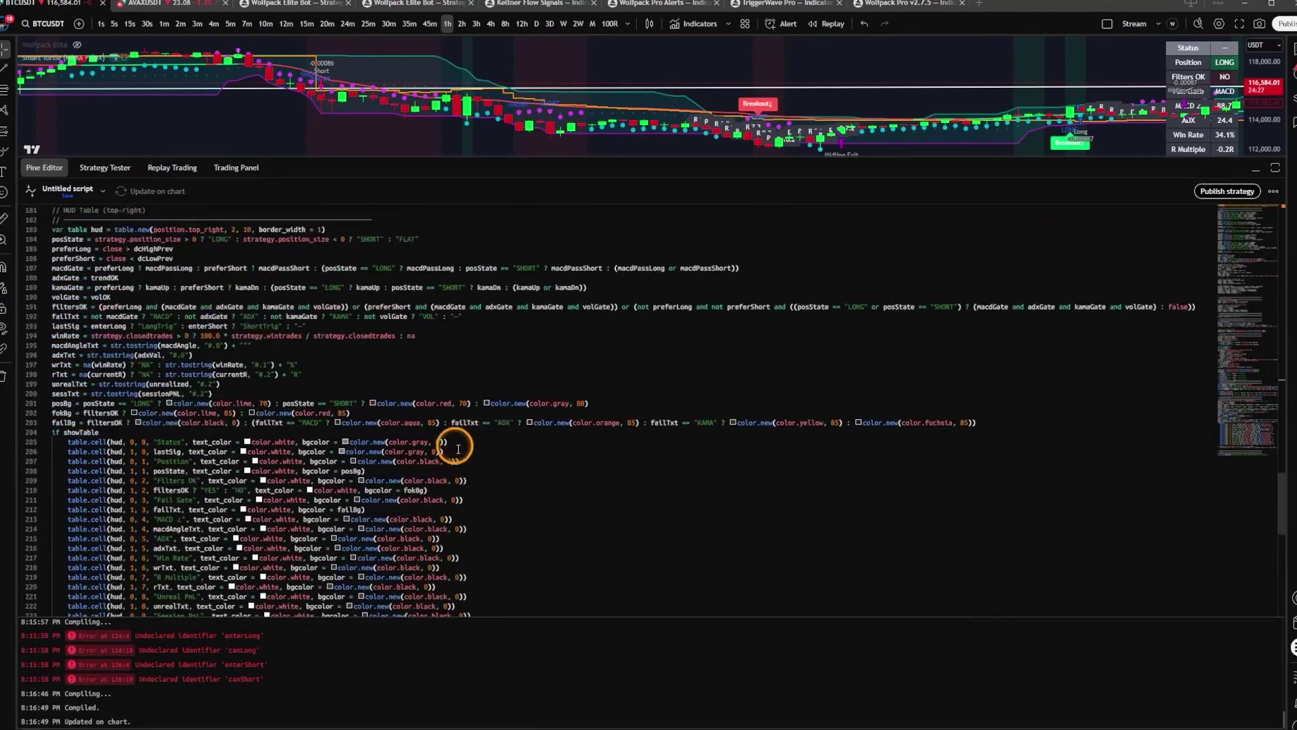
scroll(445, 415, "up", 5)
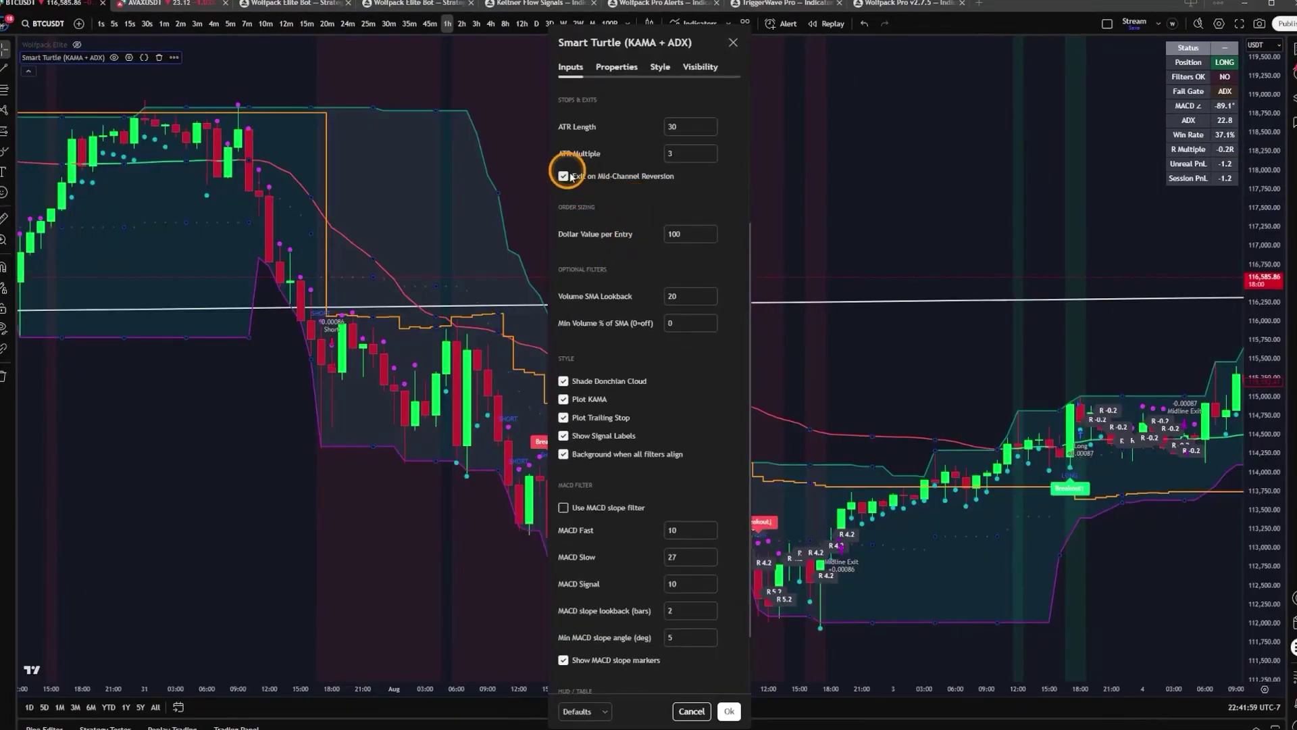
scroll(585, 202, "up", 2)
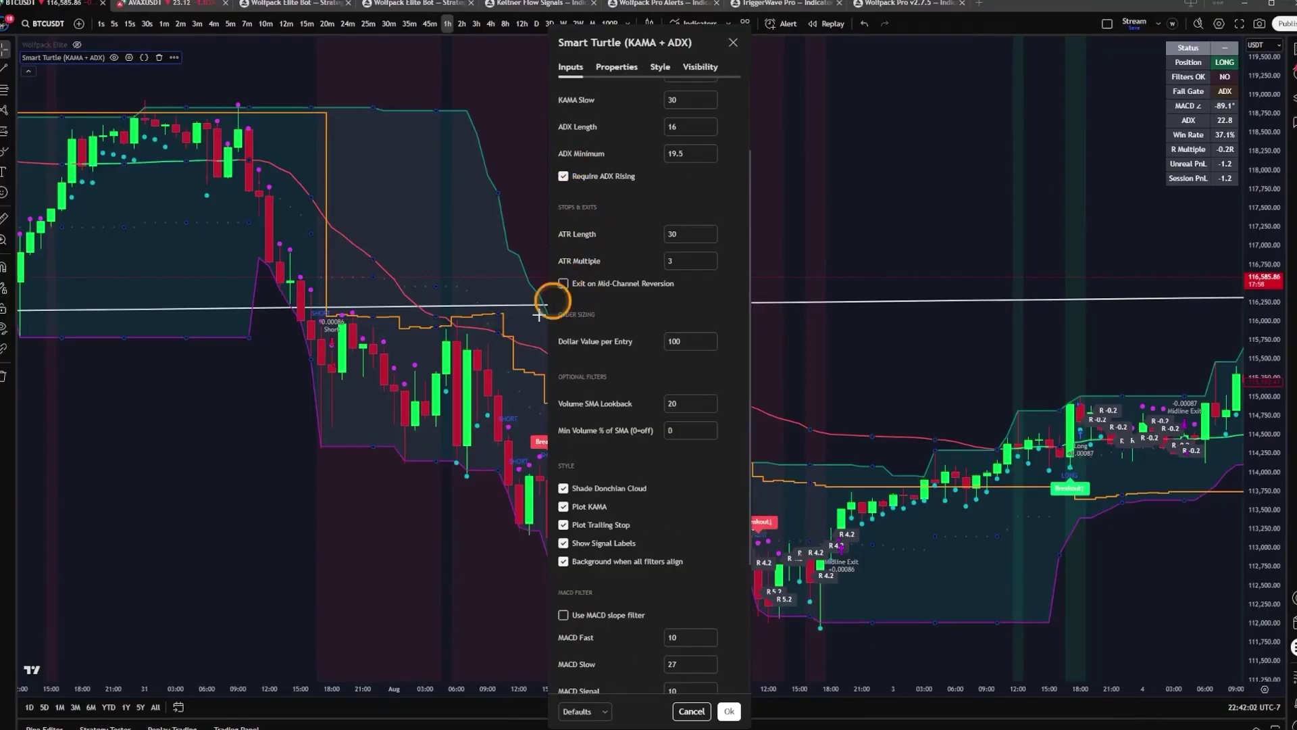
scroll(581, 230, "down", 3)
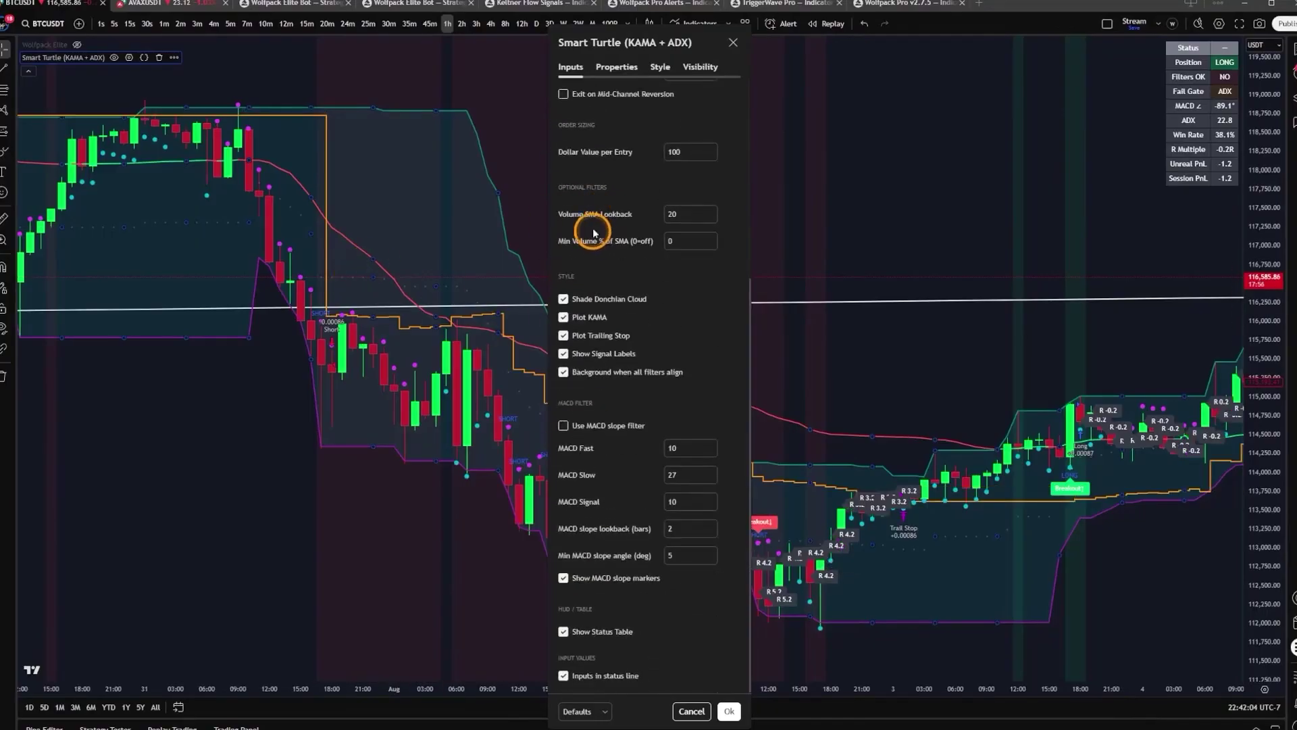
scroll(577, 186, "up", 3)
left_click(564, 198)
scroll(592, 357, "down", 2)
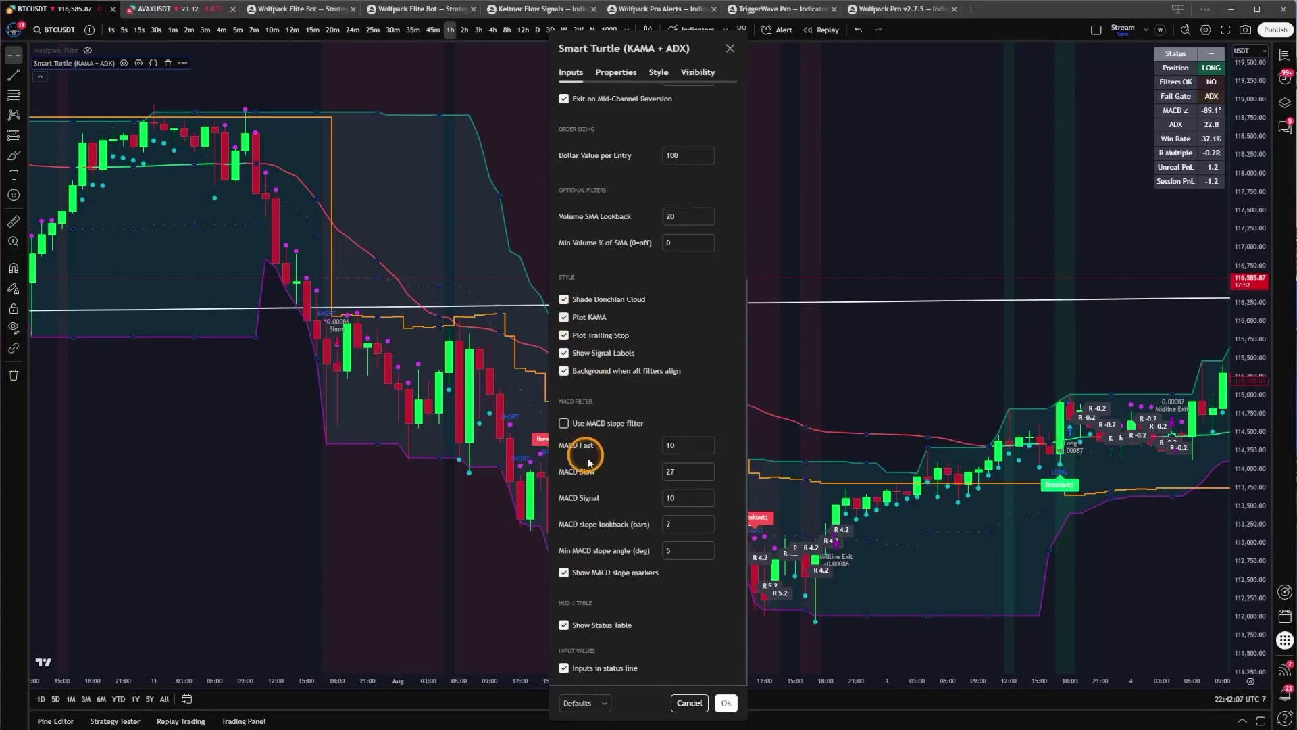
left_click(725, 703)
left_click(115, 721)
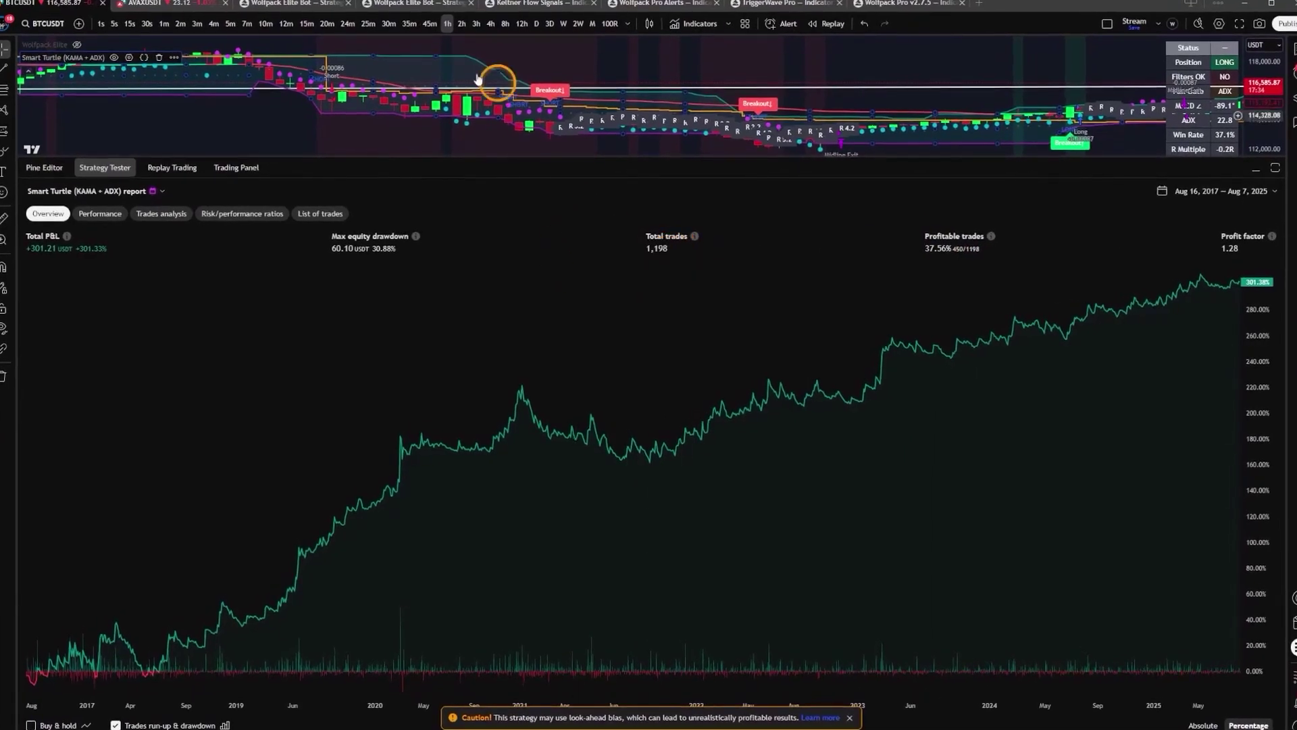
Switch the BTCUSDT chart to the 4h timeframe.
left_click(491, 24)
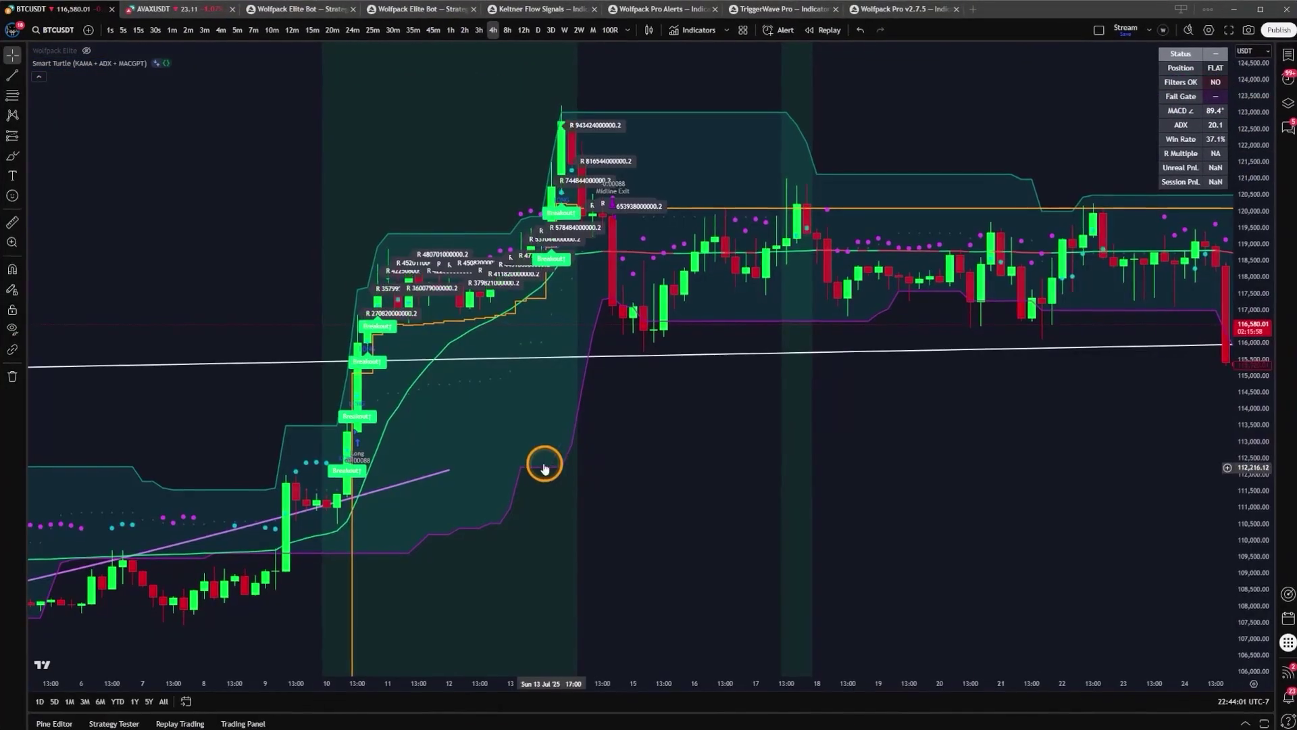
Zoom into the recent 4-hour candles on the full-size chart.
scroll(707, 457, "up", 5)
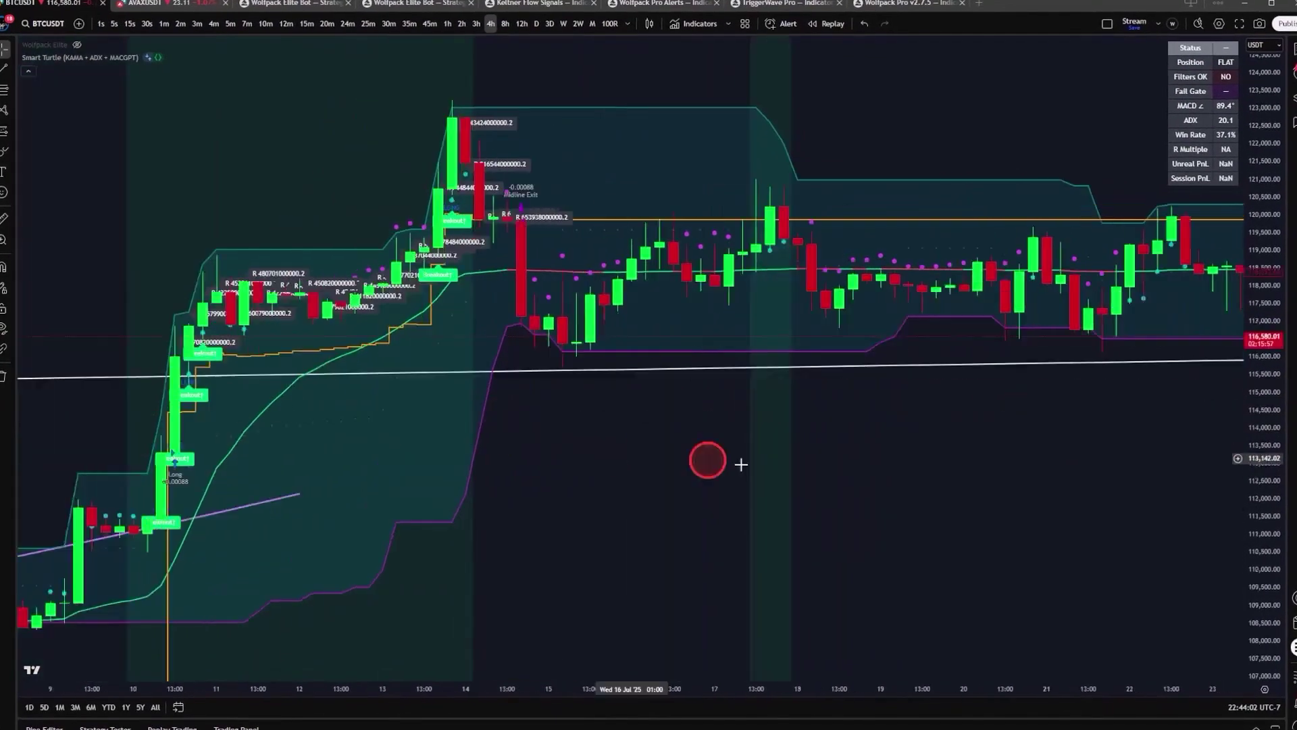
scroll(941, 486, "down", 1)
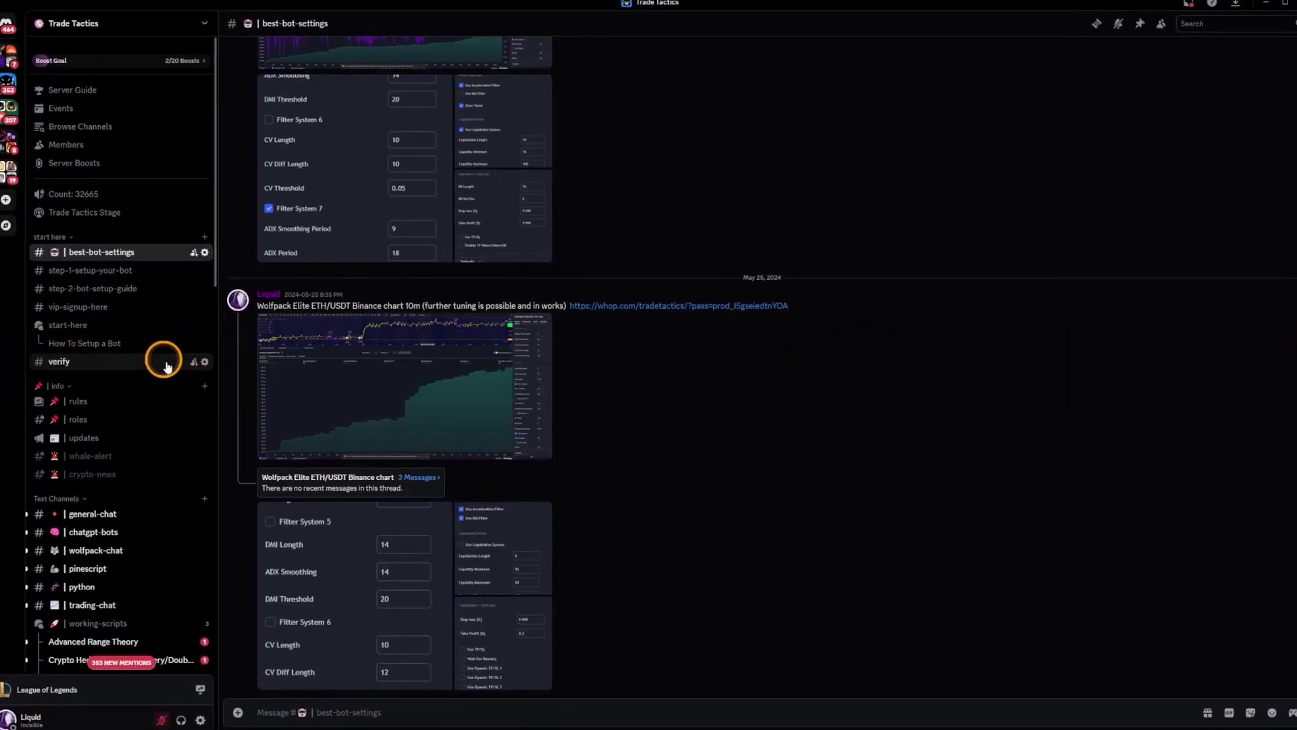
In working-scripts, send 'MACGPT strategy' with the pasted script to the Open-Source TradeTactics Strategies thread.
scroll(130, 478, "down", 3)
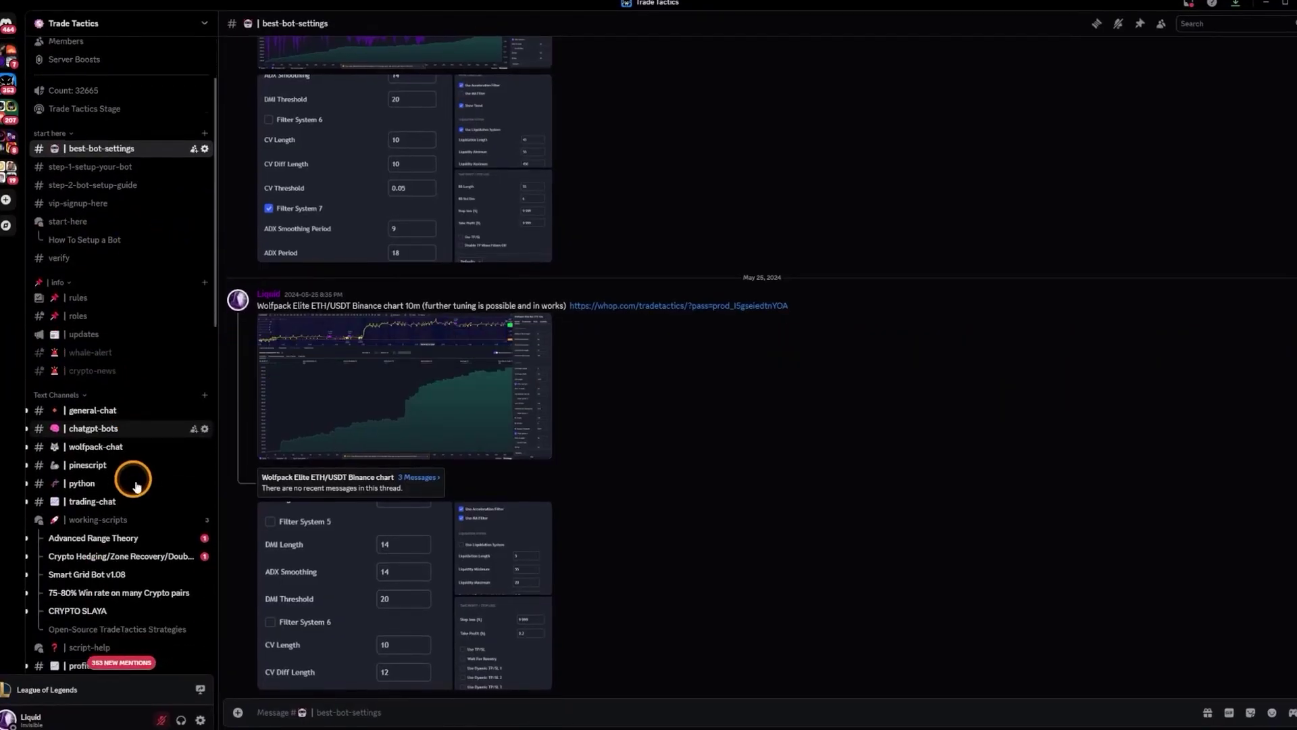
left_click(97, 518)
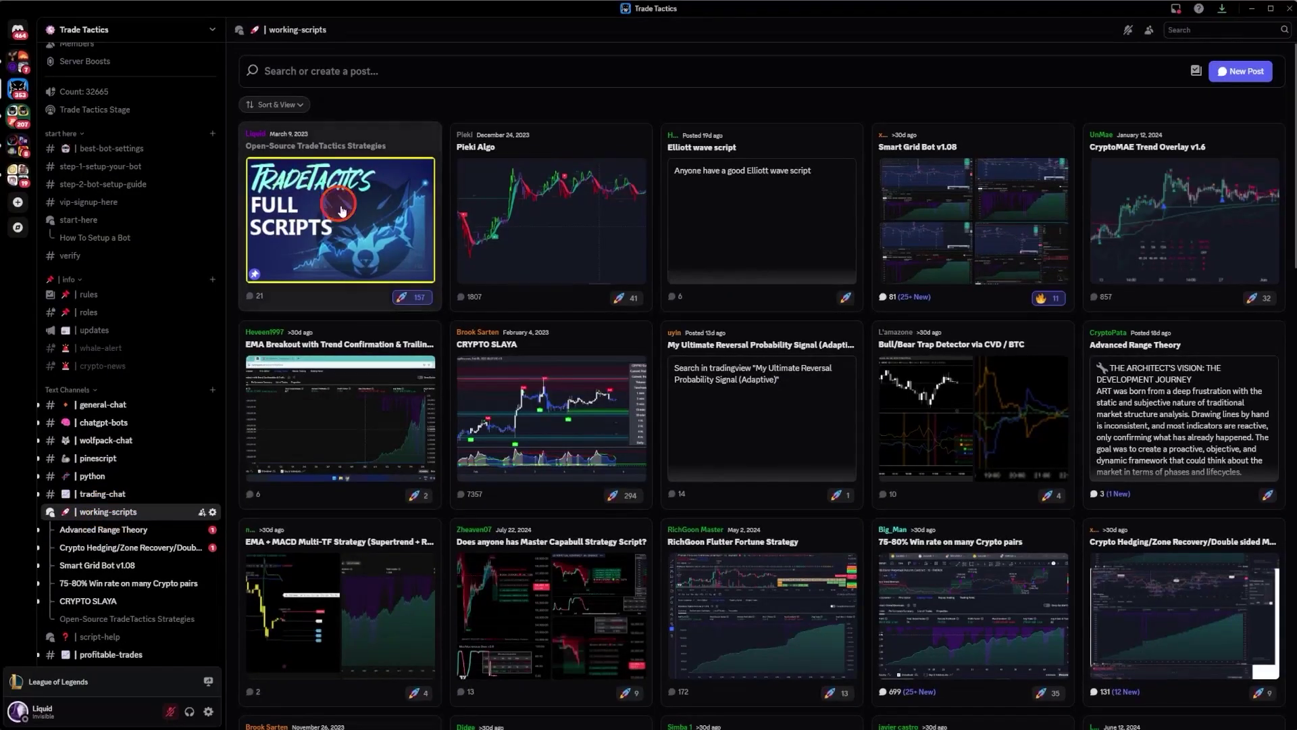
left_click(342, 211)
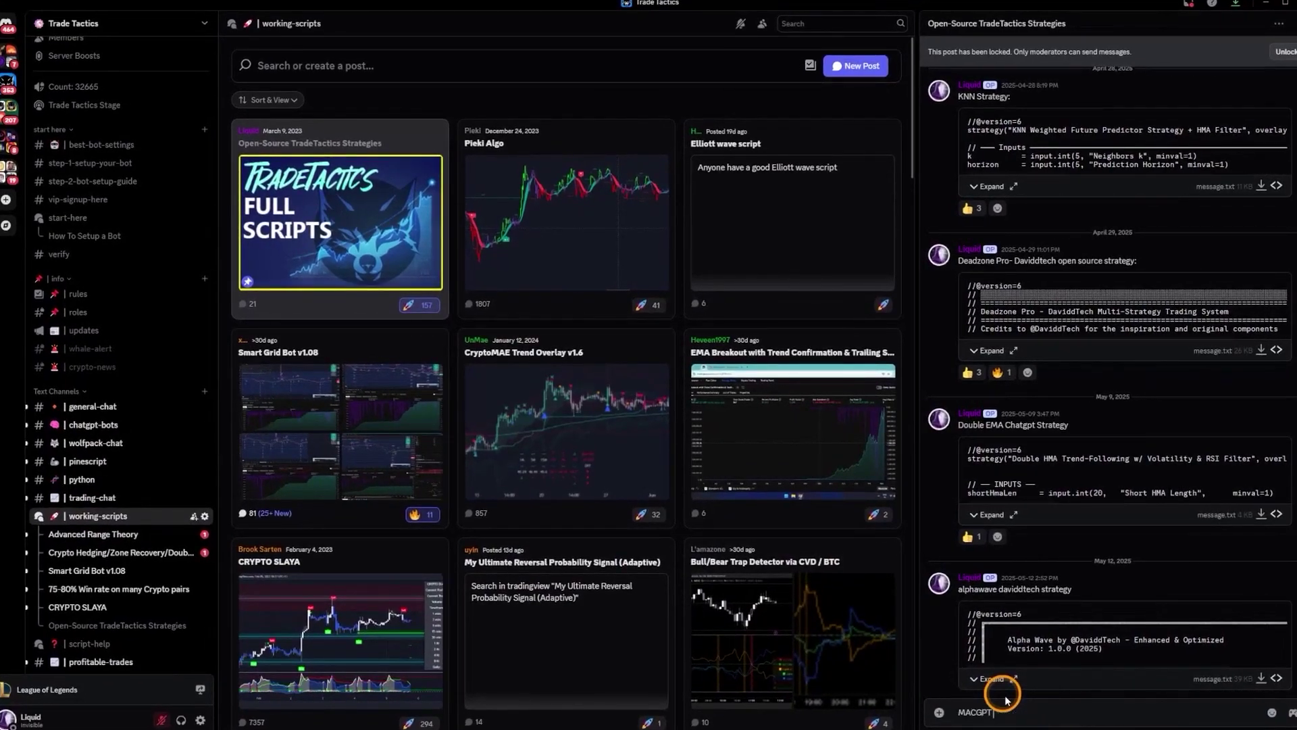
type("rategy")
key("ctrl+v")
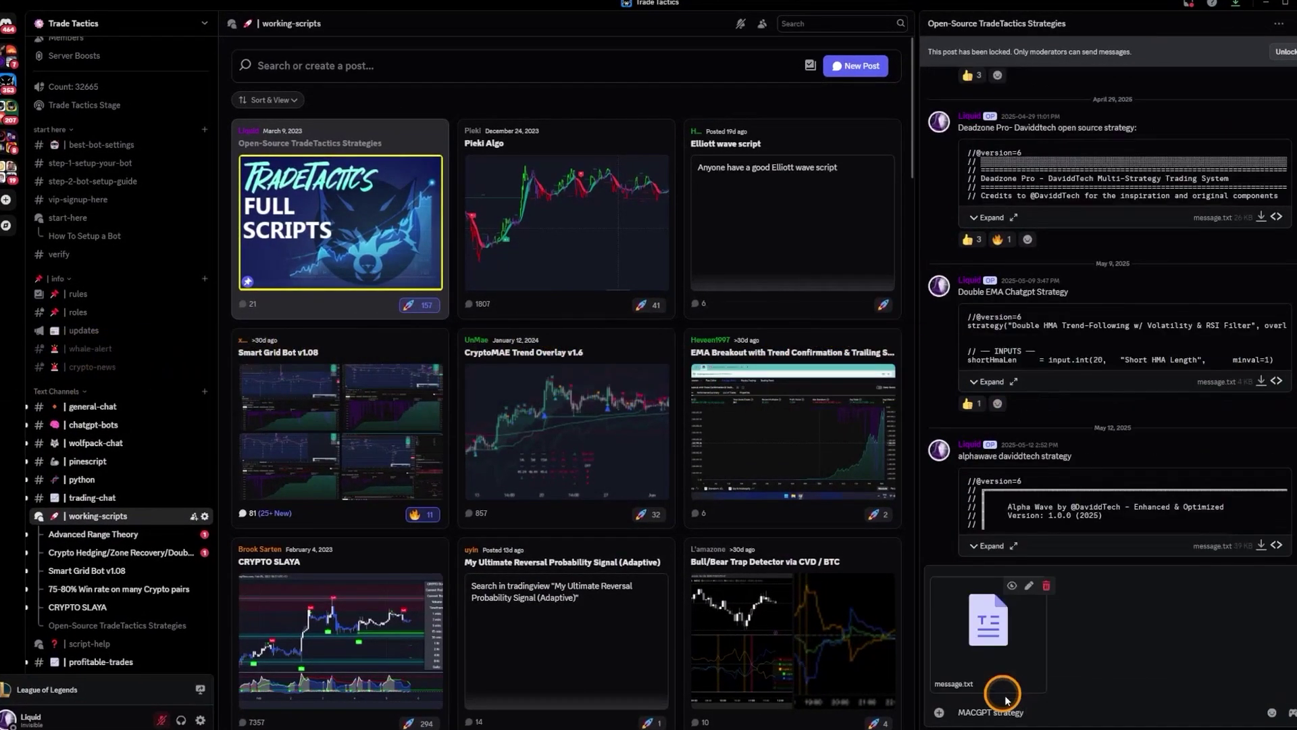
key("Return")
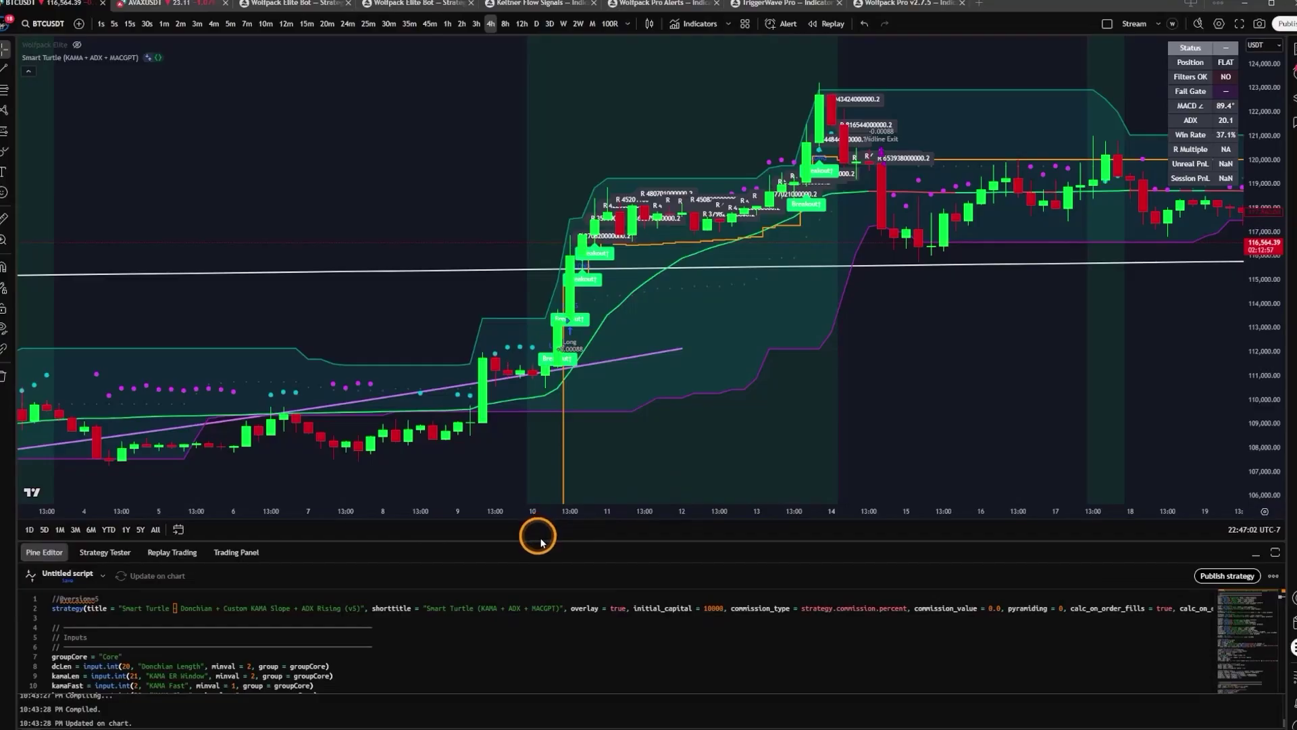
Enlarge the Pine Editor, delete all existing code, and paste the new 236-line Smart Turtle script.
left_click_drag(540, 540, 513, 236)
left_click(525, 421)
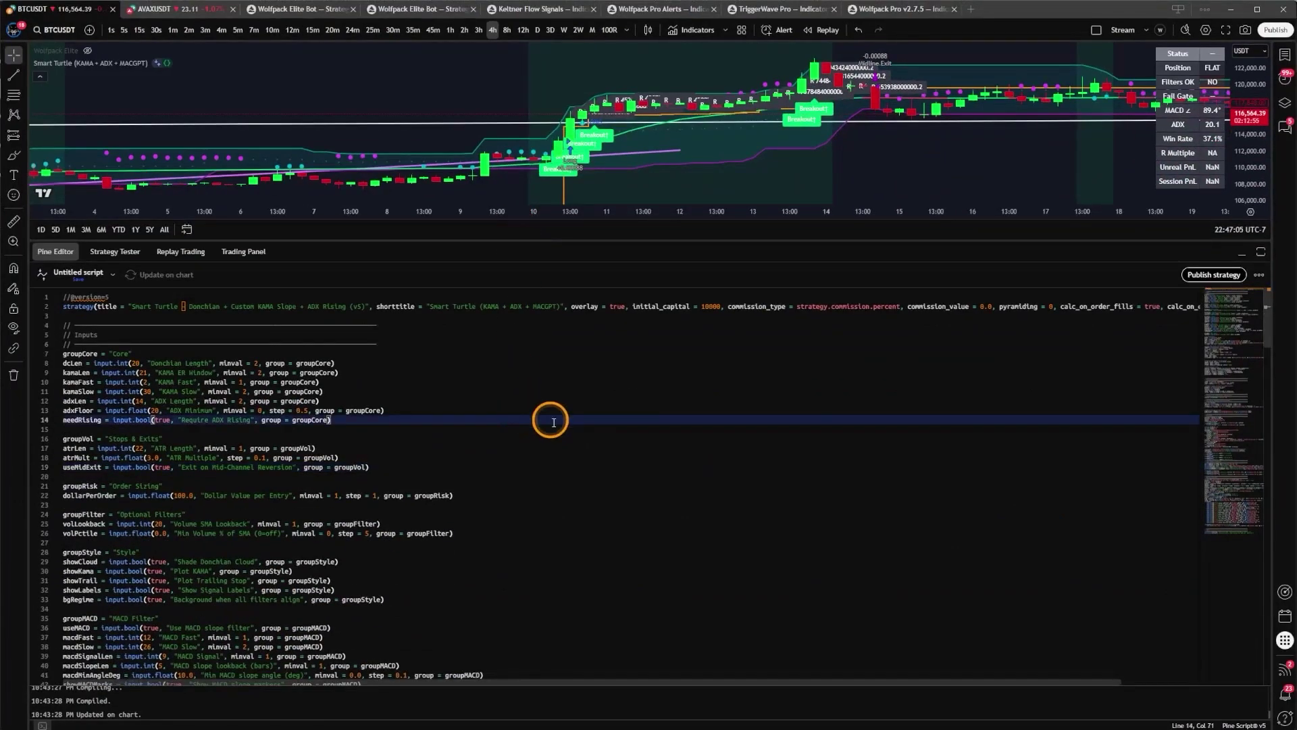
key("ctrl+a")
key("Delete")
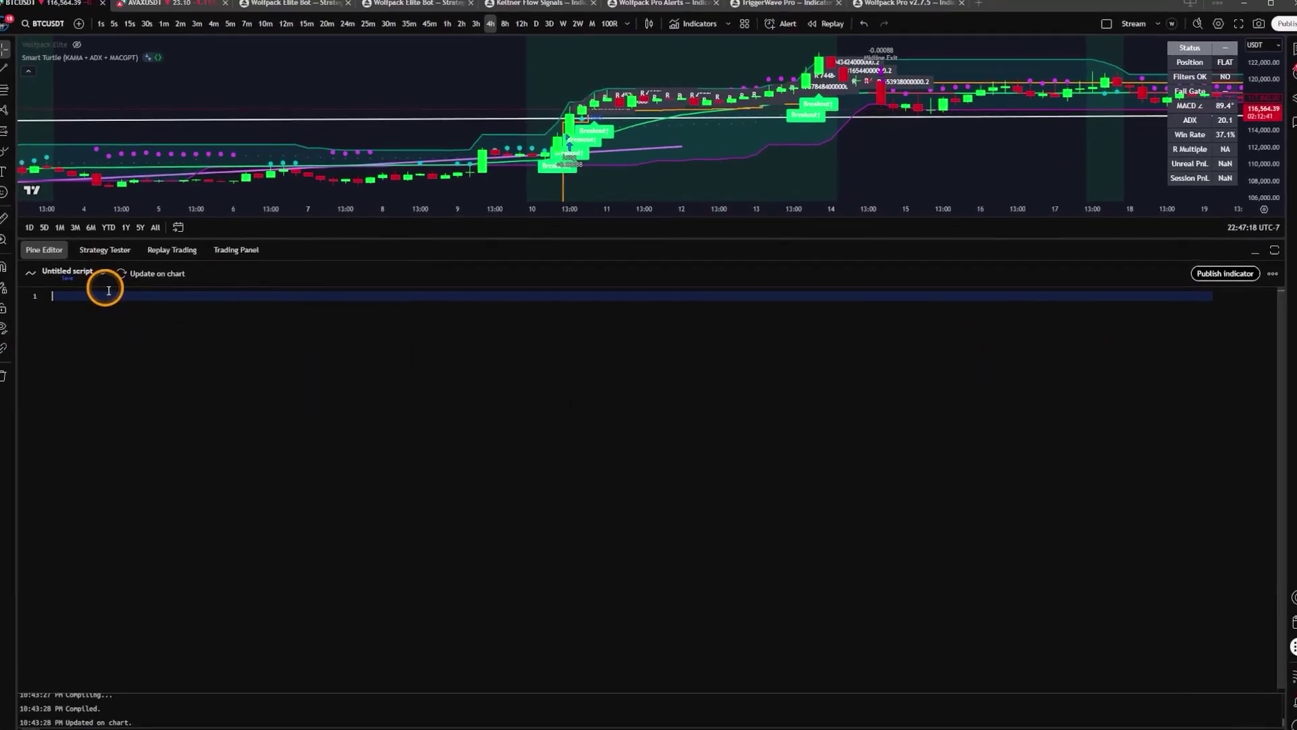
key("ctrl+v")
left_click(632, 533)
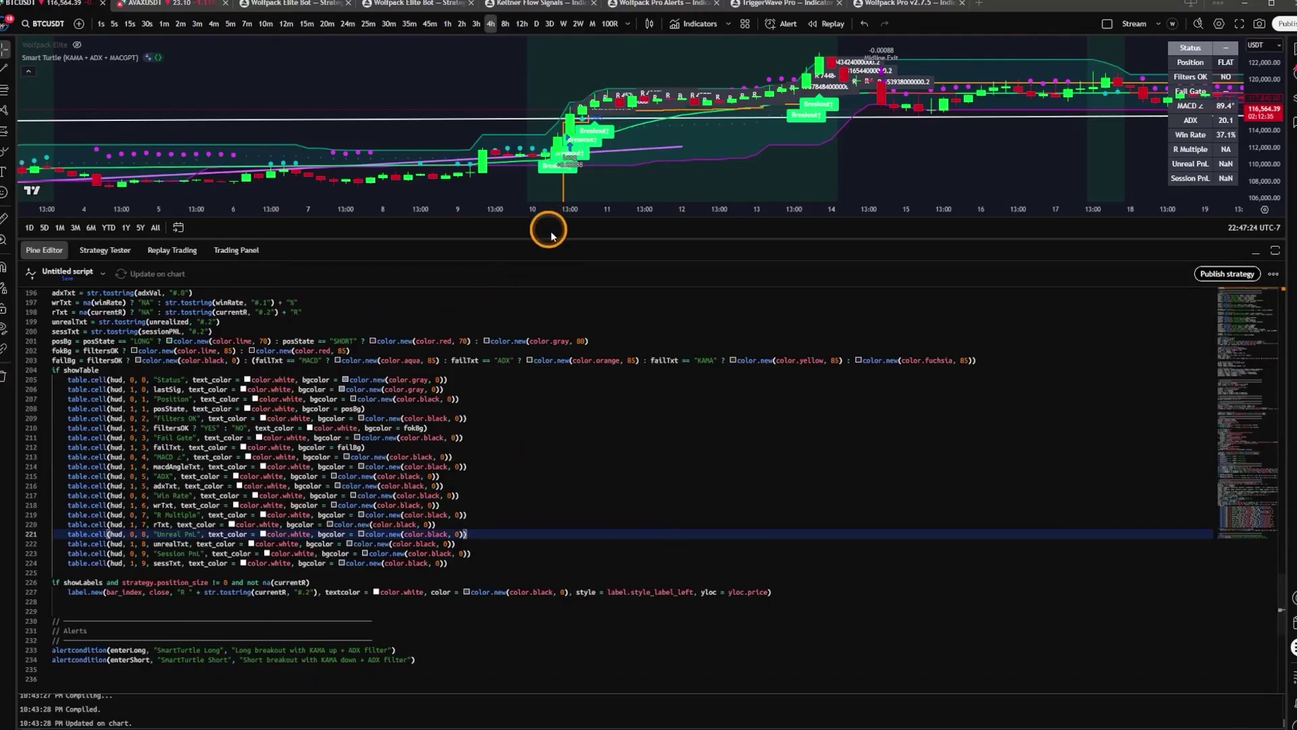
Shrink the code editor and pan through recent and earlier BTCUSDT candles.
left_click_drag(550, 232, 612, 679)
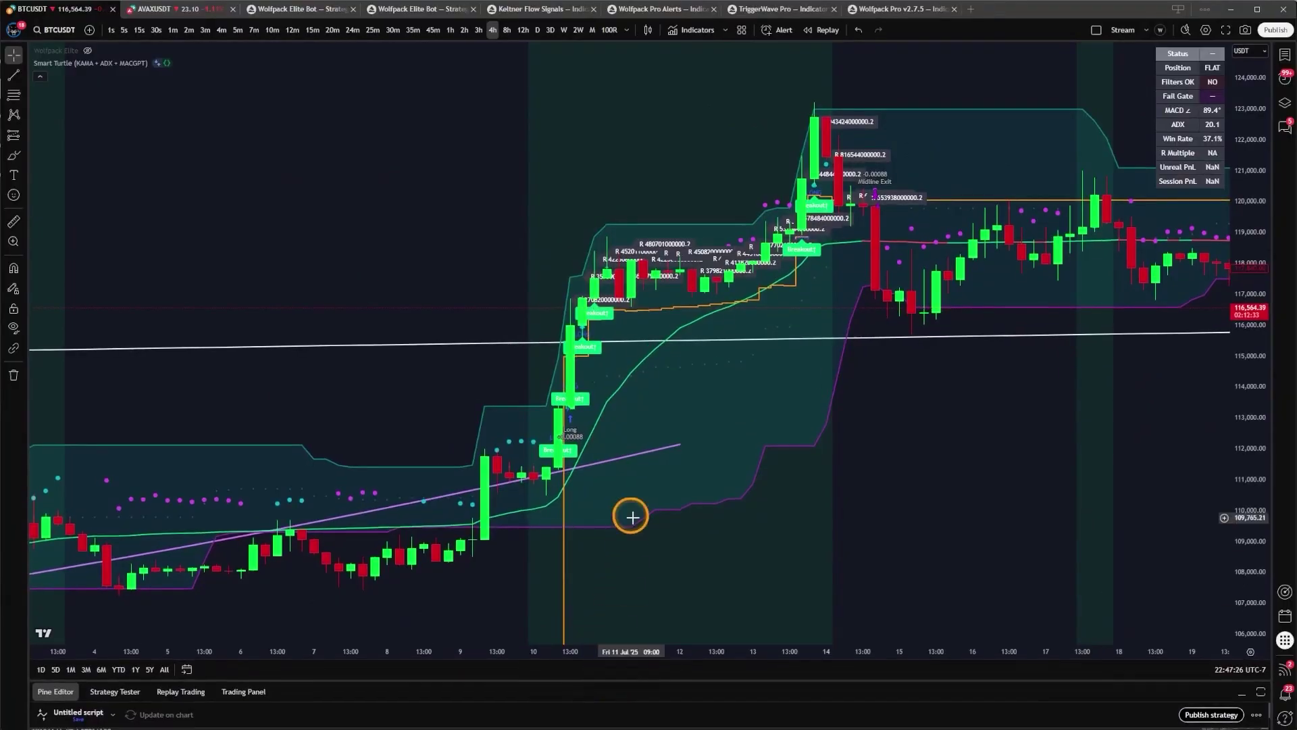
scroll(632, 517, "up", 3)
left_click_drag(498, 429, 742, 377)
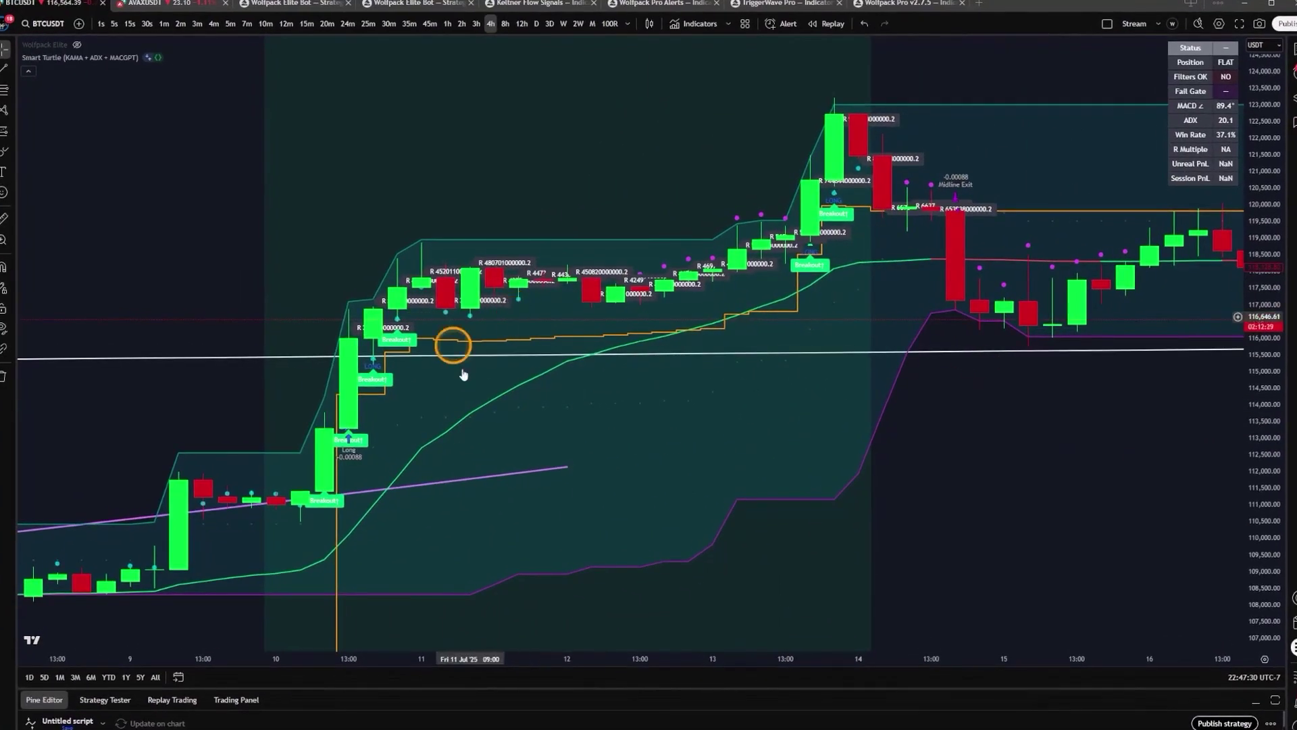
left_click_drag(703, 428, 809, 392)
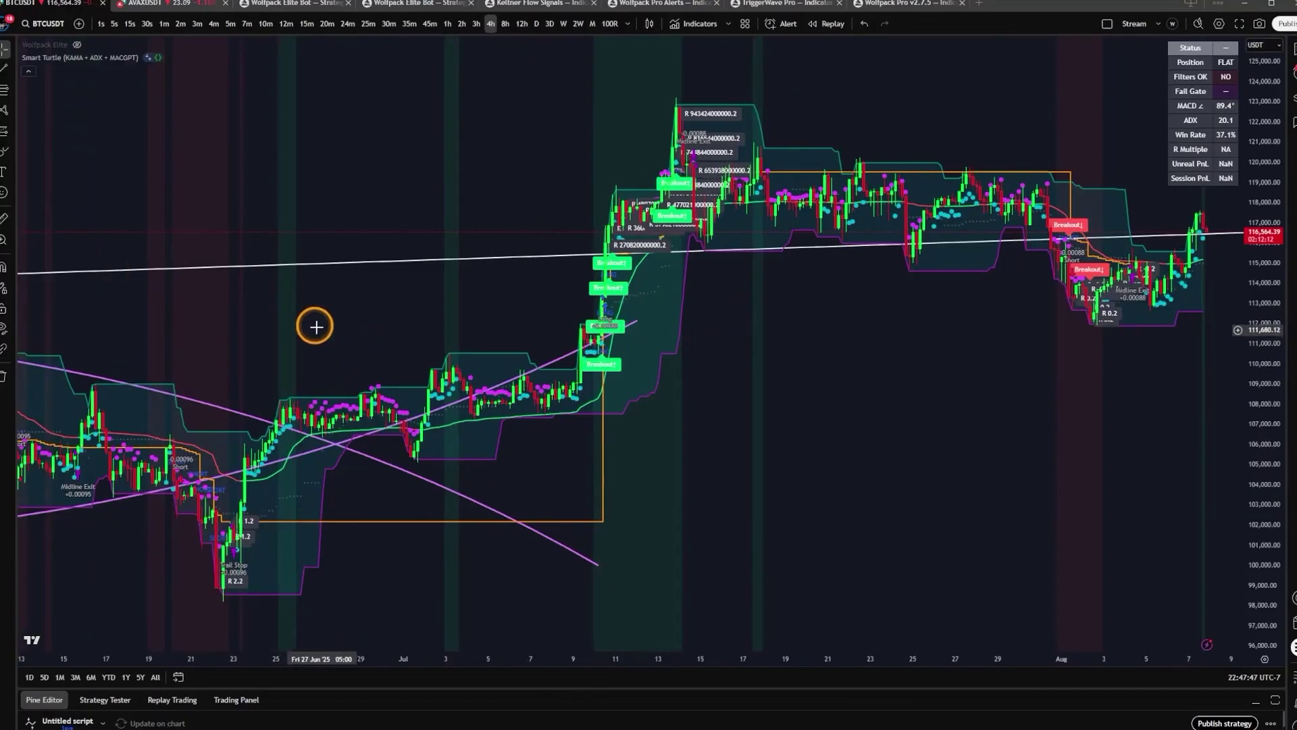
left_click_drag(368, 316, 558, 372)
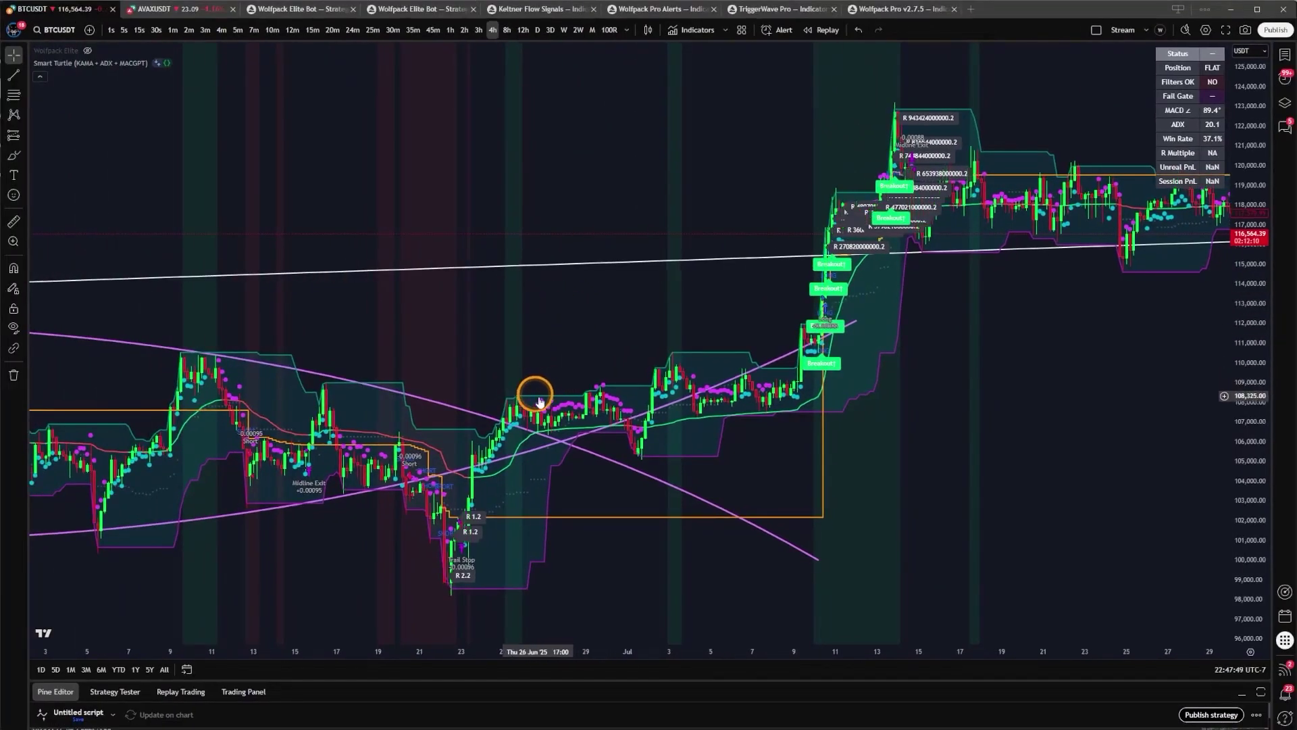
scroll(570, 371, "up", 2)
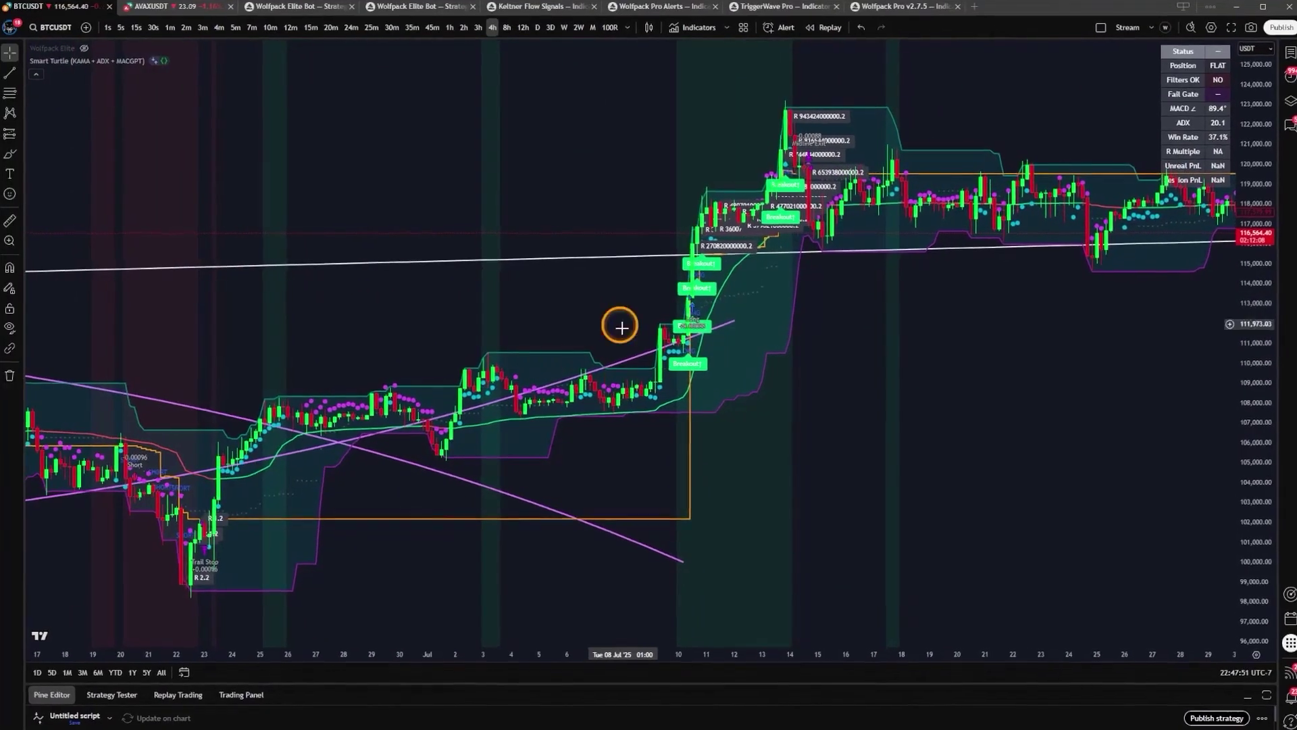
scroll(608, 365, "up", 2)
Zoom into the July breakout rally, then raise the Pine script code below the chart.
left_click_drag(594, 406, 1009, 432)
scroll(743, 392, "up", 1)
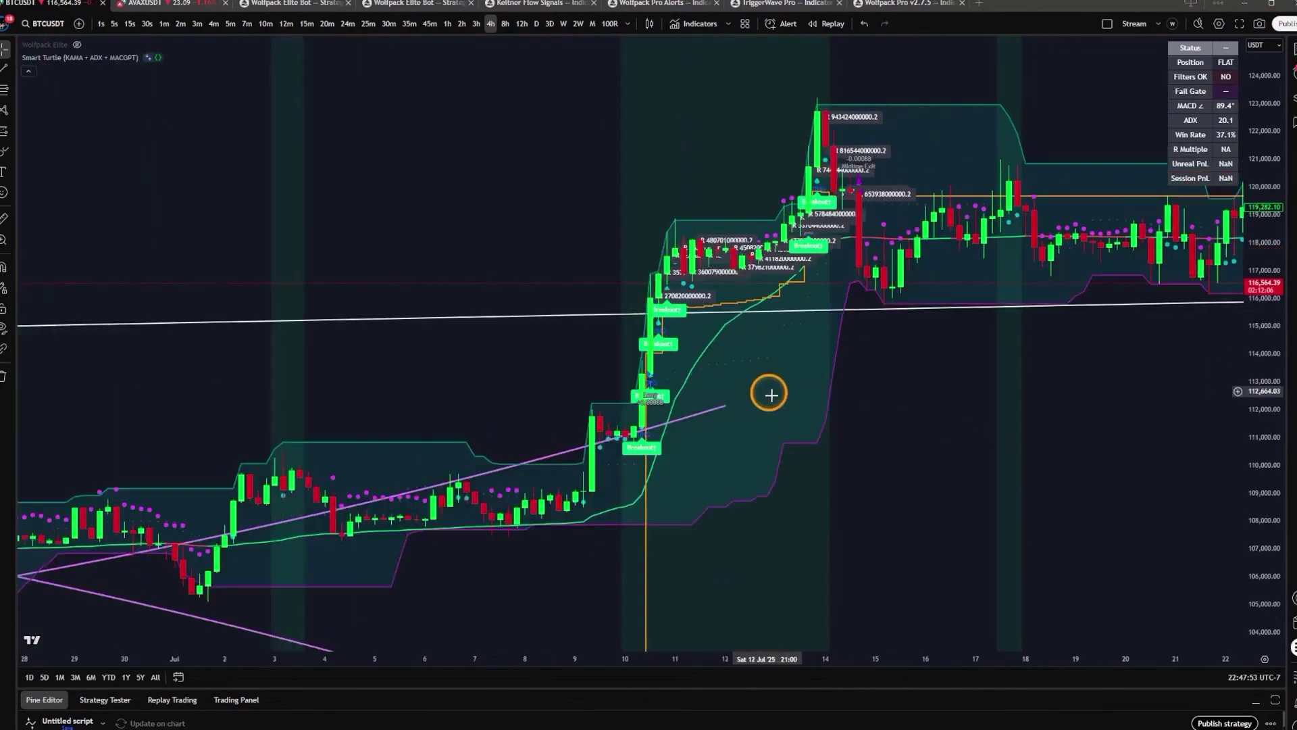
scroll(771, 395, "up", 2)
left_click_drag(781, 487, 1205, 448)
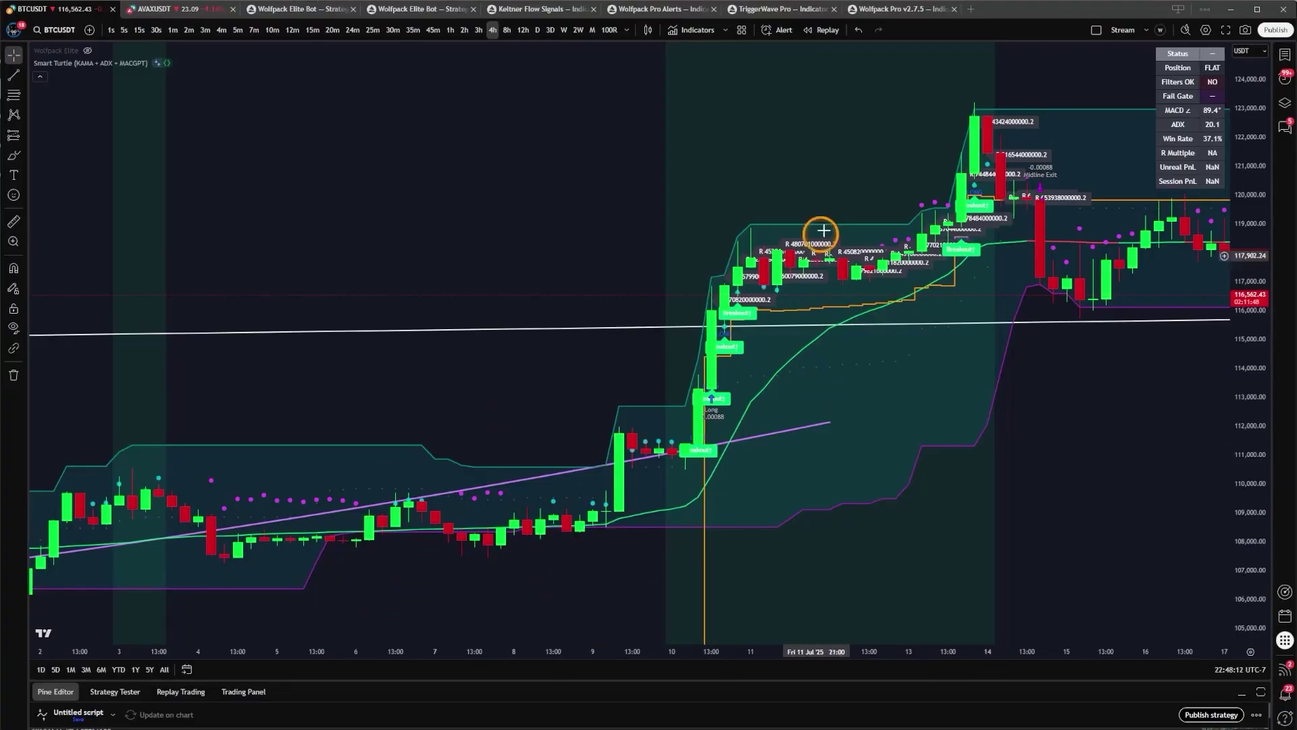
scroll(463, 327, "up", 2)
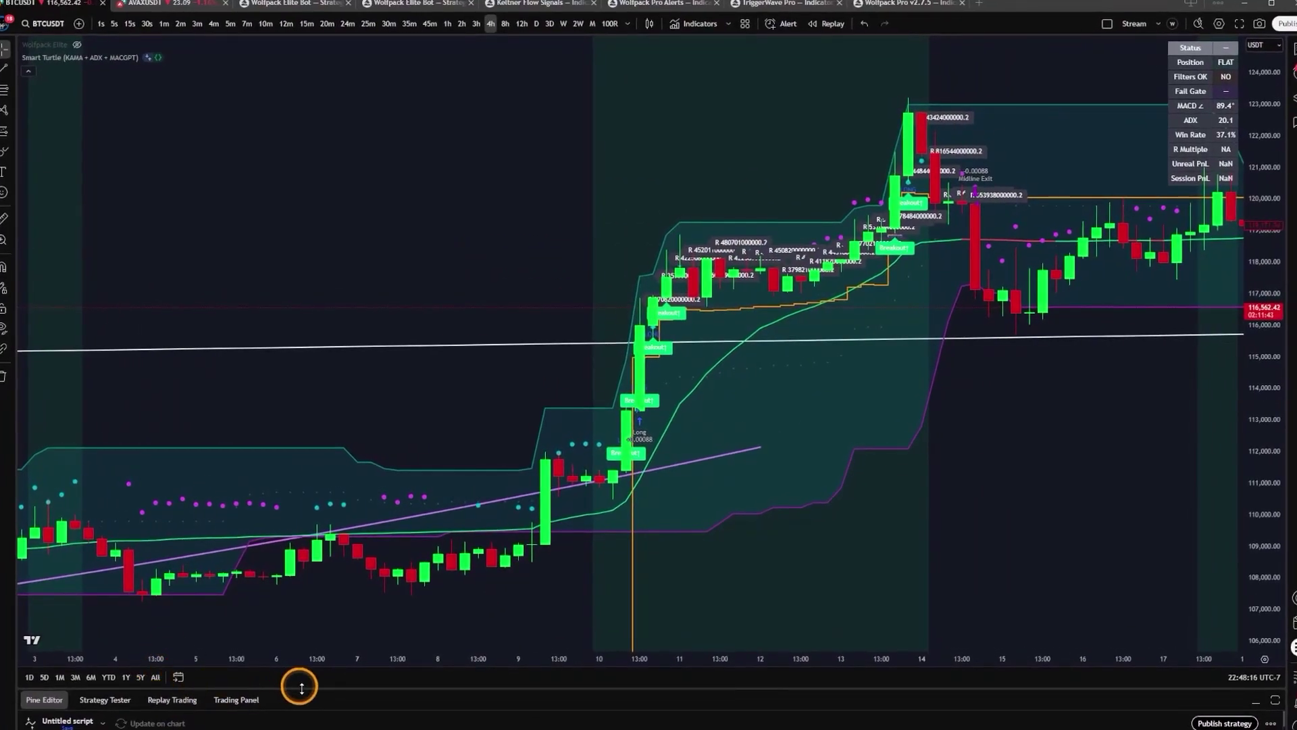
left_click_drag(300, 687, 336, 327)
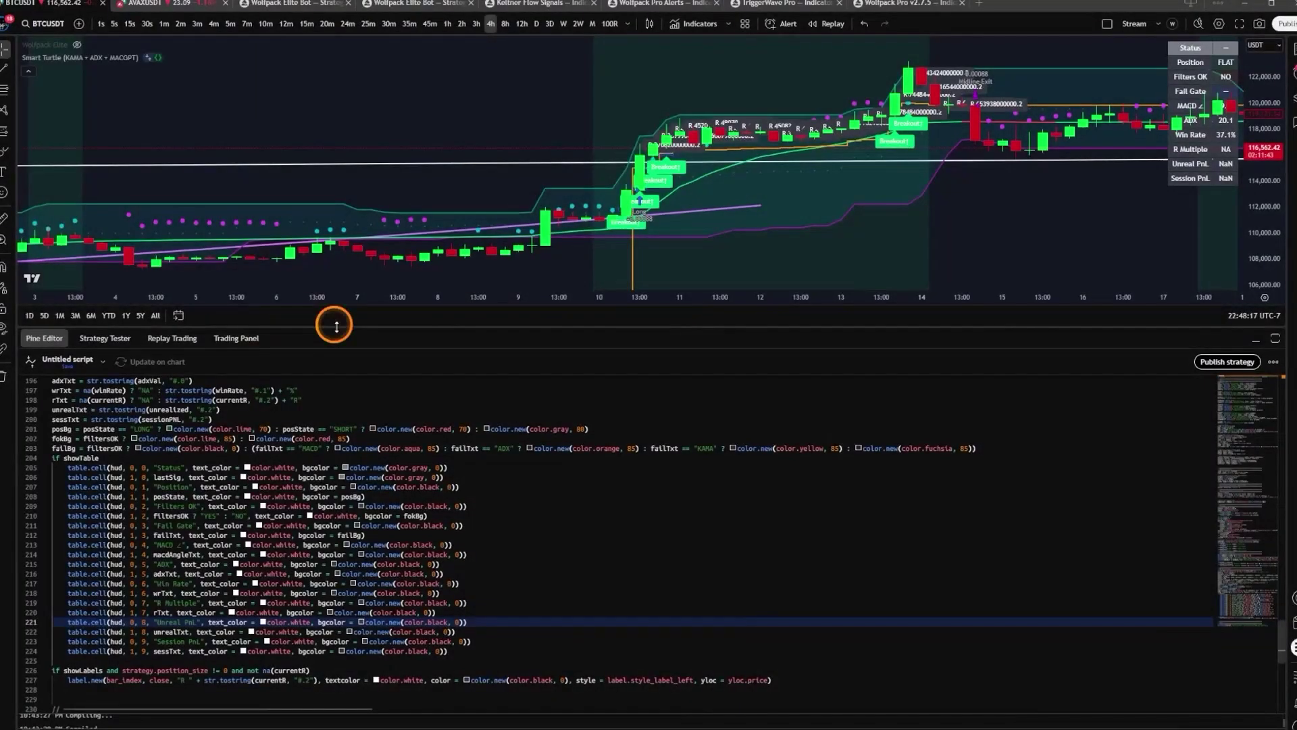
Enlarge and maximize the Strategy Tester equity curve, then restore the full chart.
left_click(114, 340)
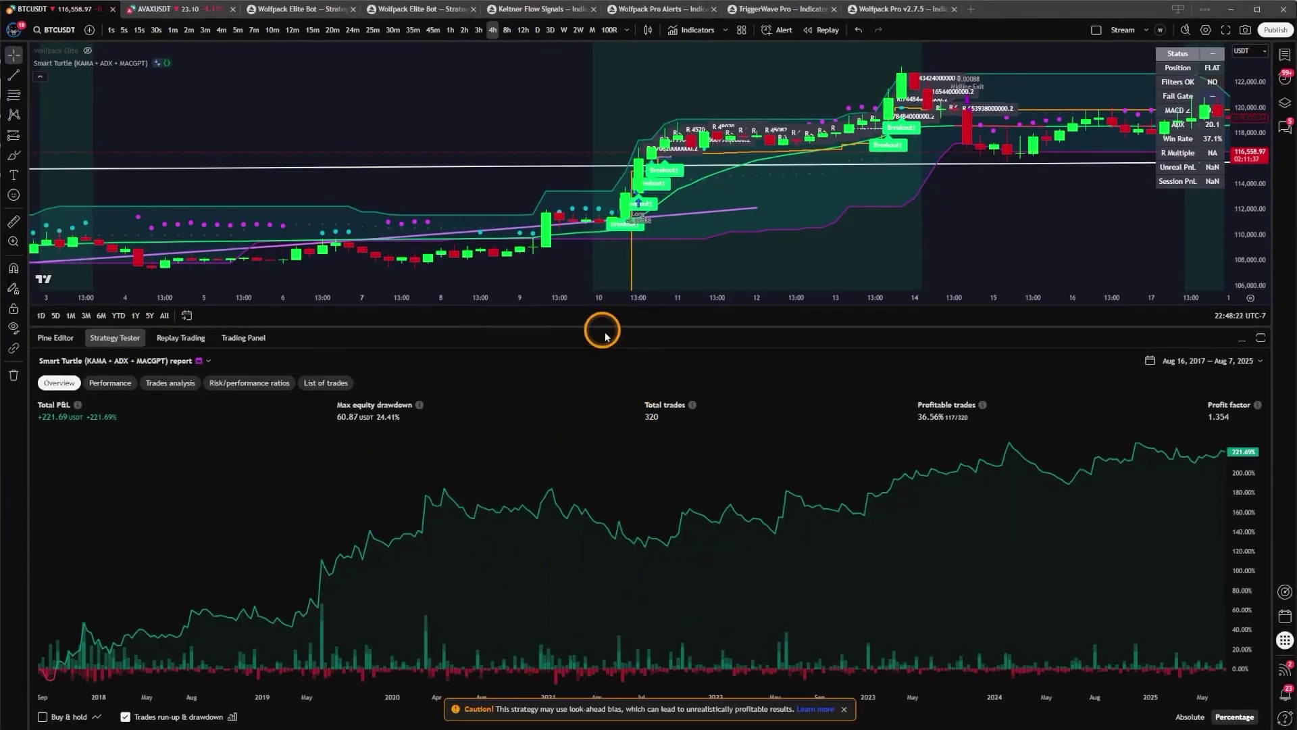
left_click_drag(602, 325, 623, 238)
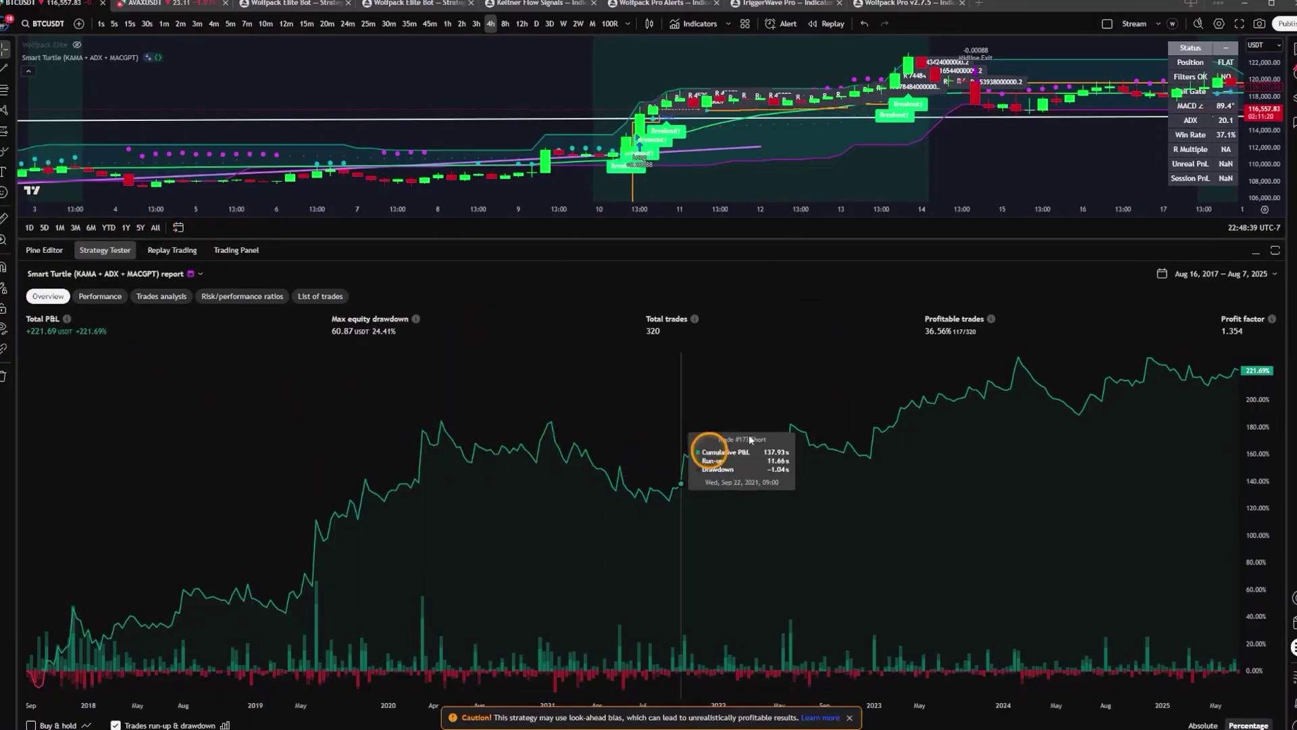
left_click(1267, 252)
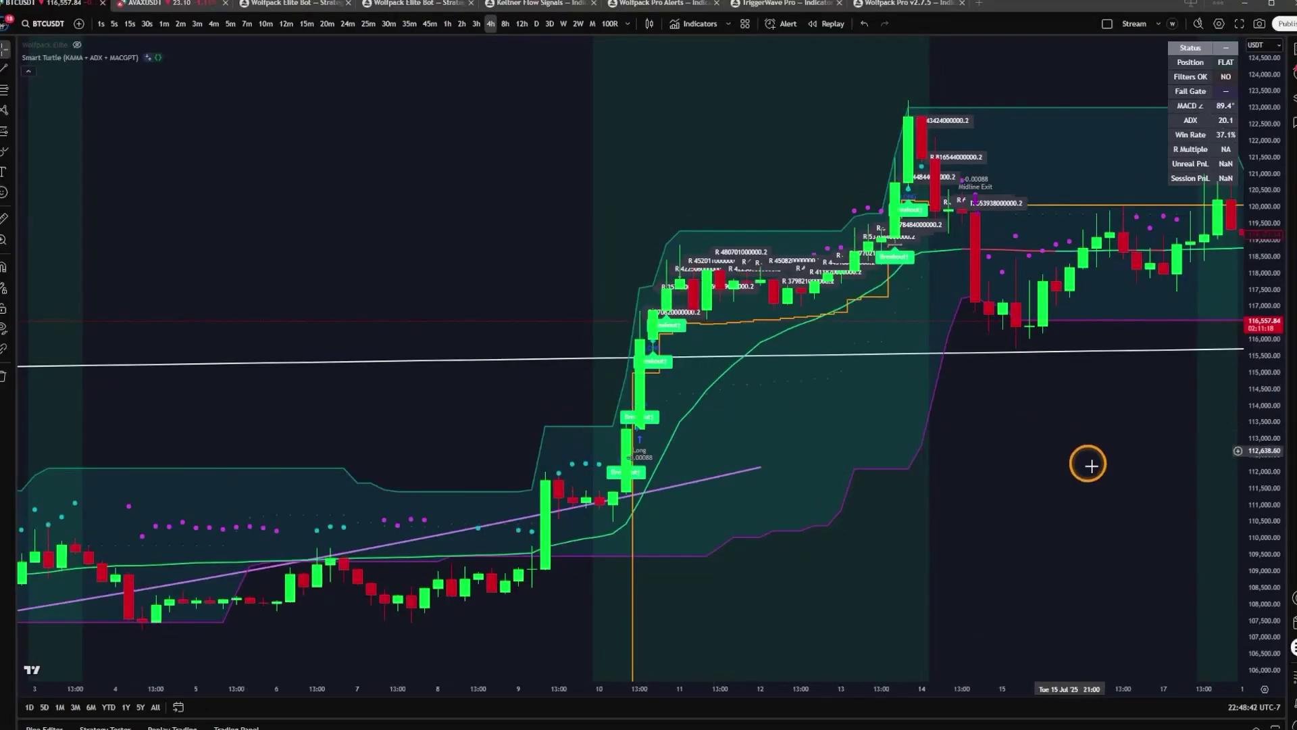
scroll(1086, 458, "up", 5)
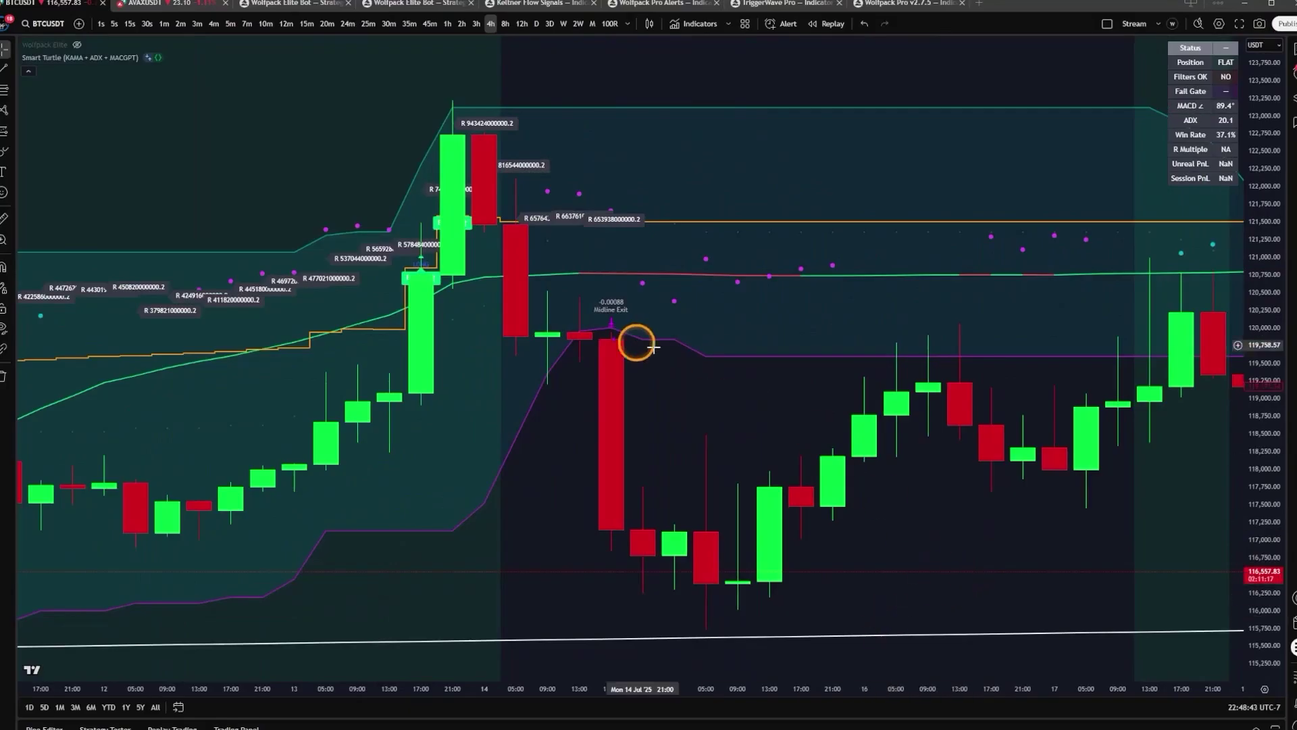
Zoom out and reset the chart view to the latest bars.
scroll(904, 461, "down", 5)
scroll(513, 406, "down", 3)
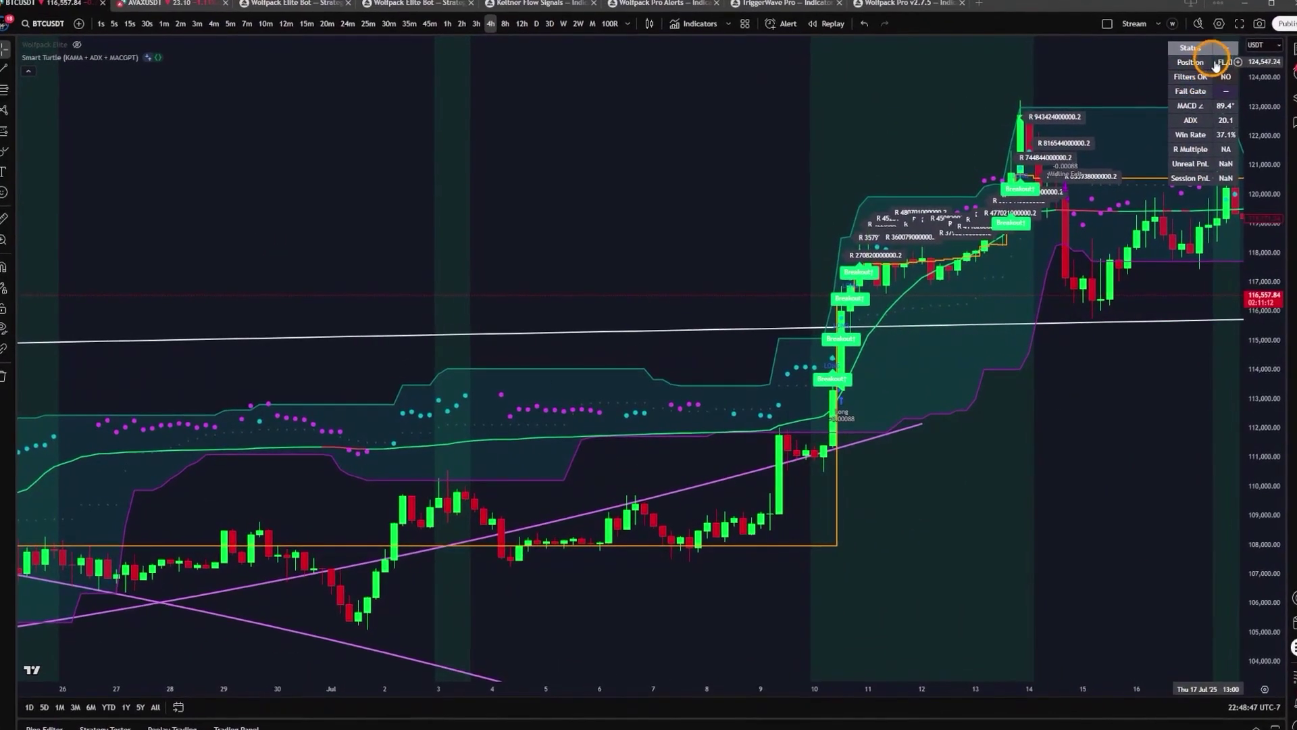
right_click(781, 128)
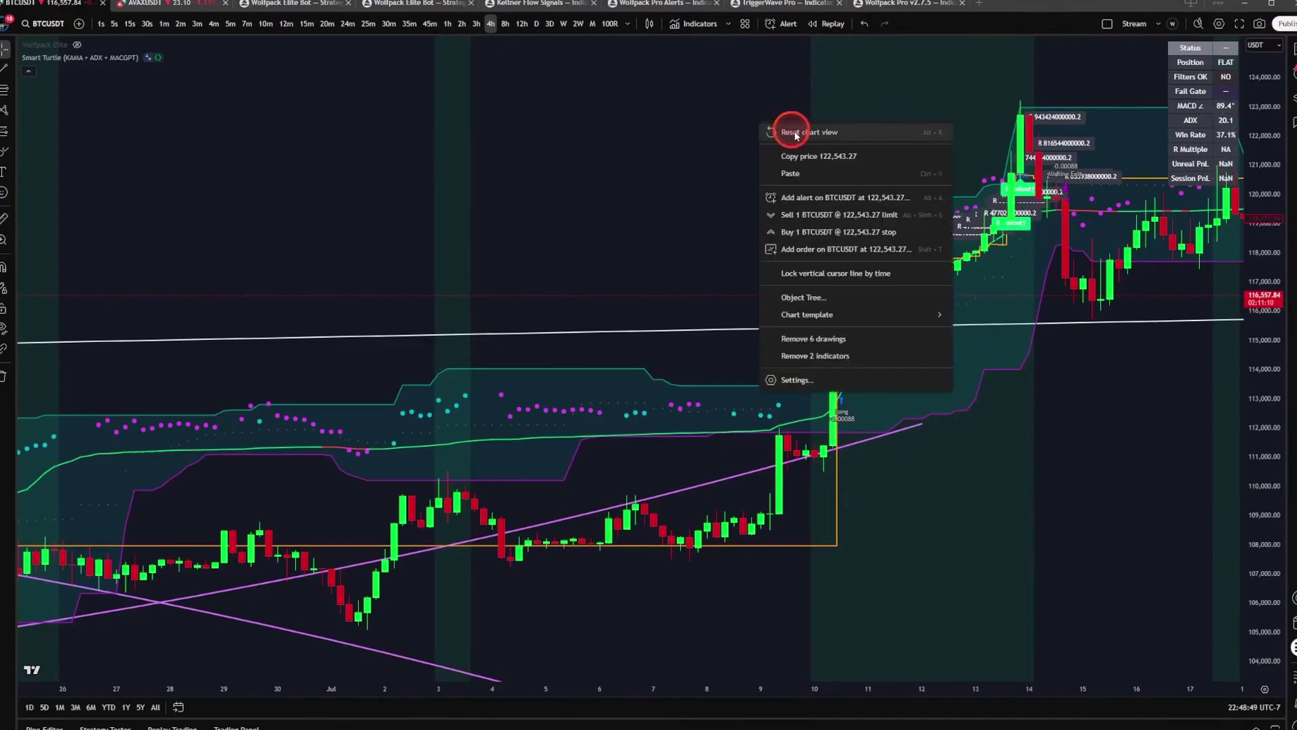
left_click(790, 132)
scroll(1003, 382, "up", 3)
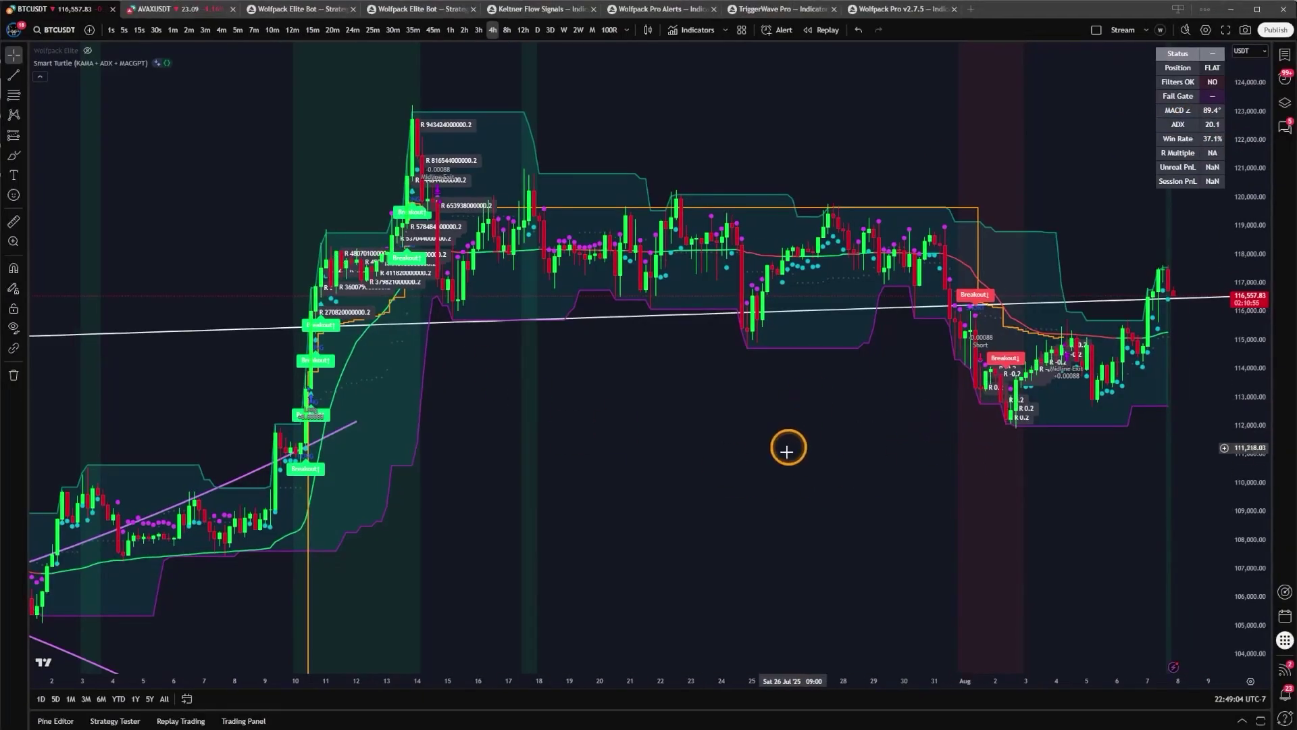
scroll(787, 451, "down", 5)
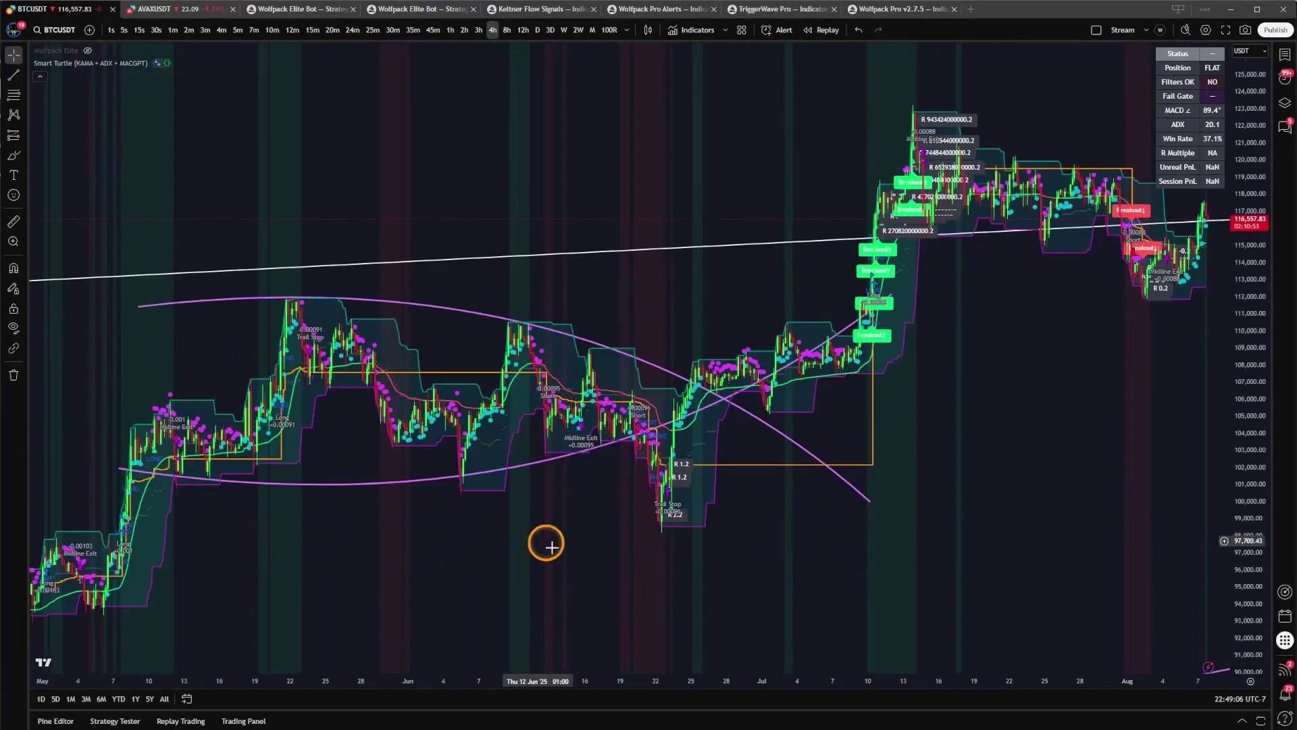
Pan the chart back to the March–May trades.
left_click_drag(421, 597, 979, 538)
left_click_drag(712, 498, 1288, 354)
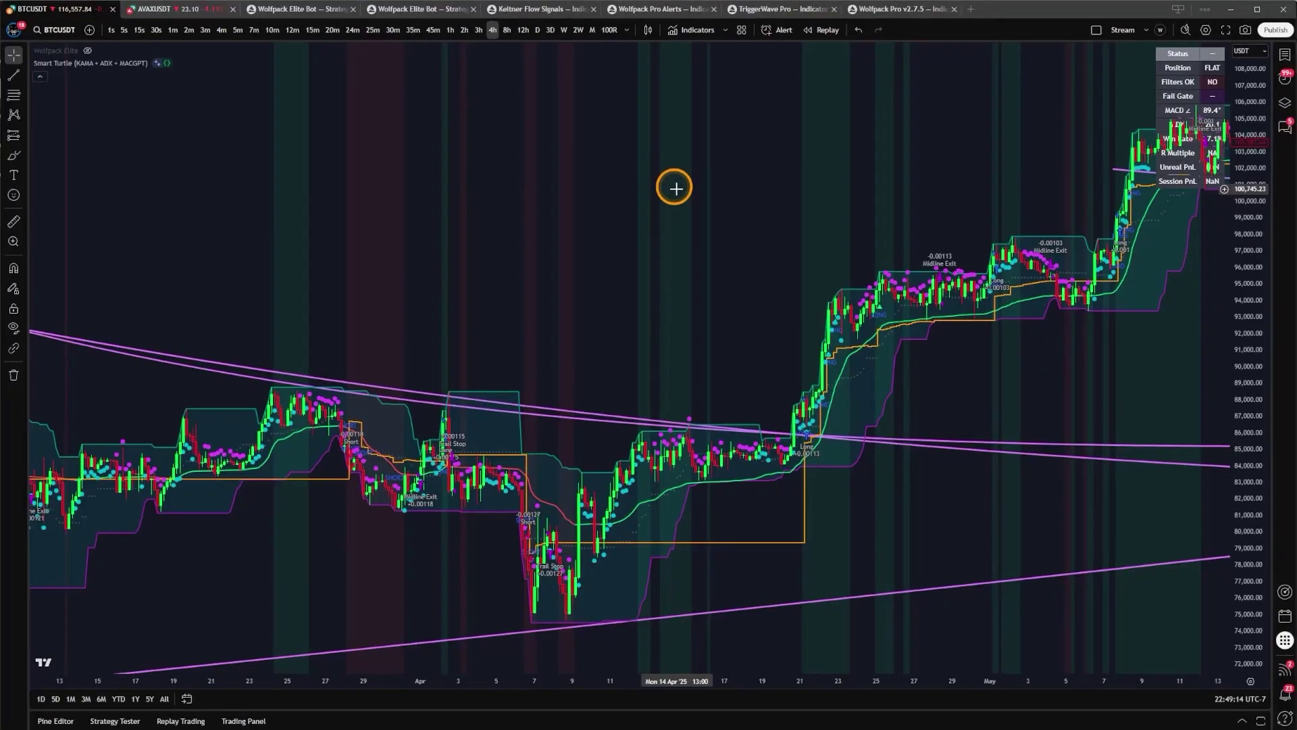
scroll(676, 188, "down", 4)
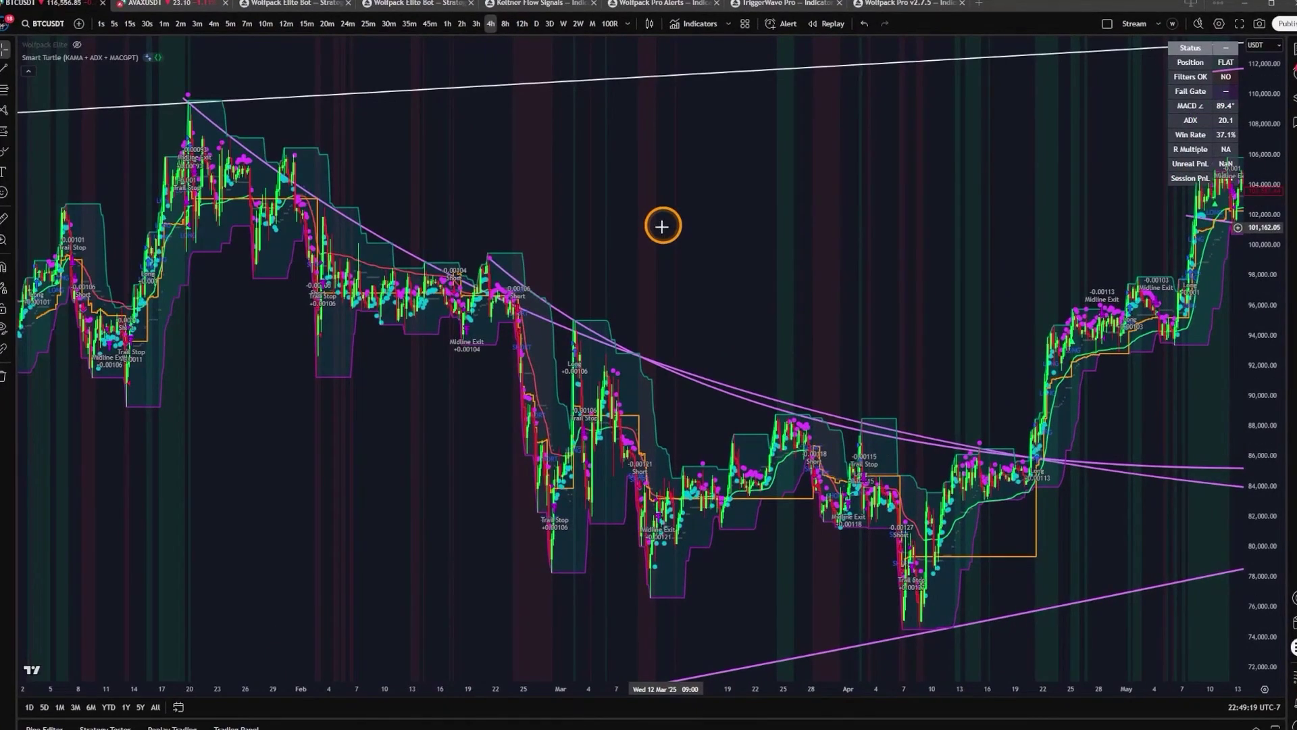
scroll(738, 225, "down", 4)
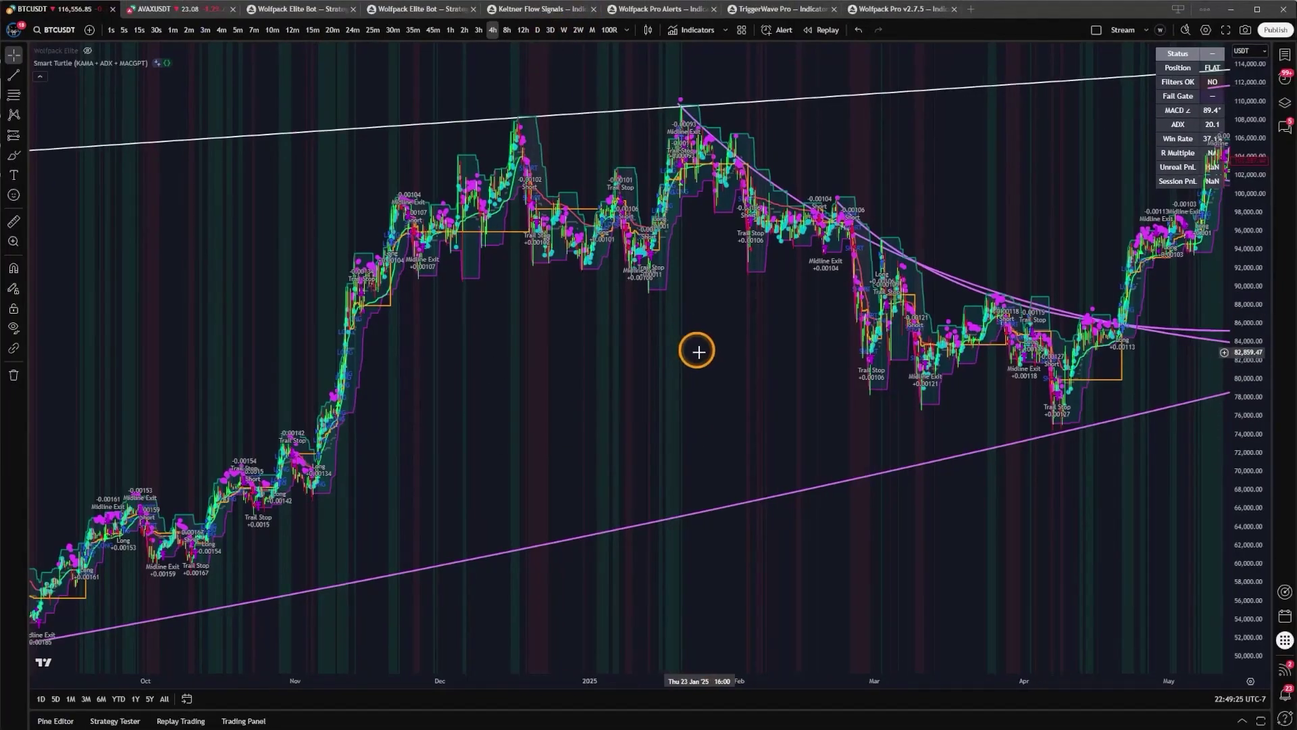
scroll(698, 351, "up", 5)
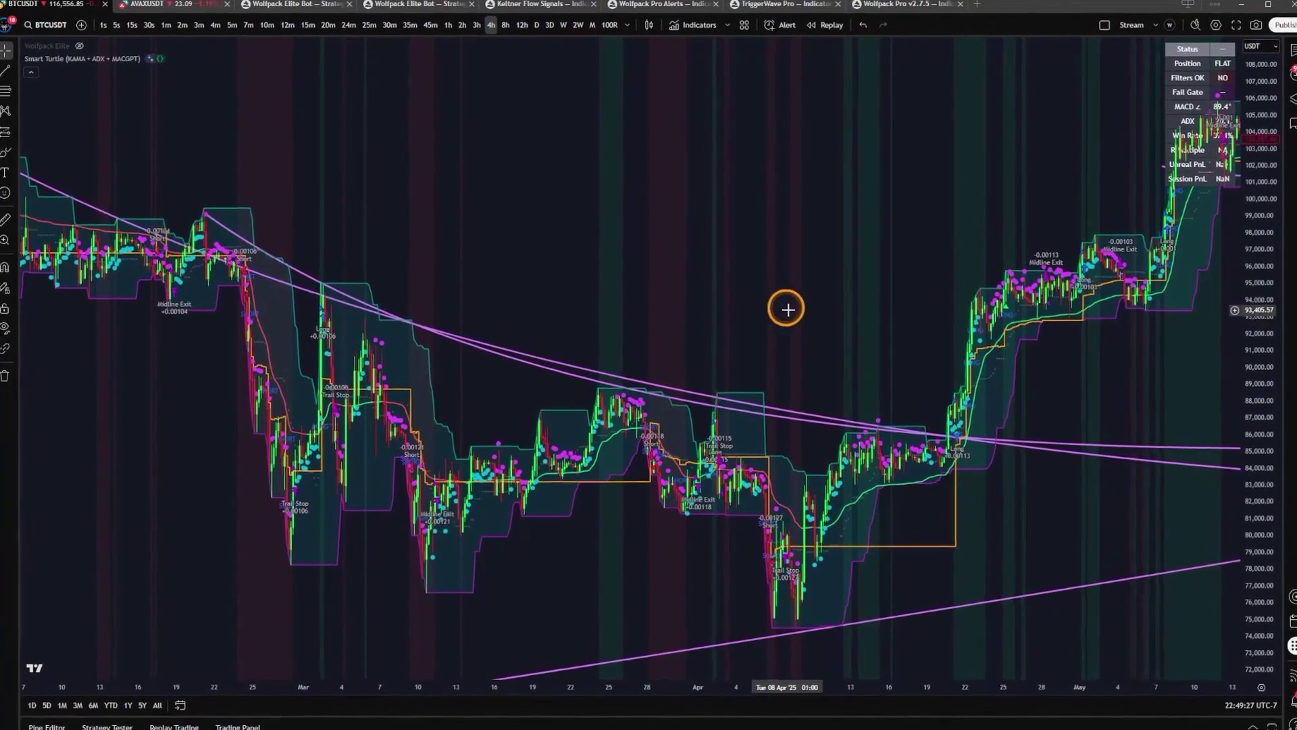
Pan forward from the spring trades through June–July and reopen the strategy report.
left_click_drag(777, 304, 648, 303)
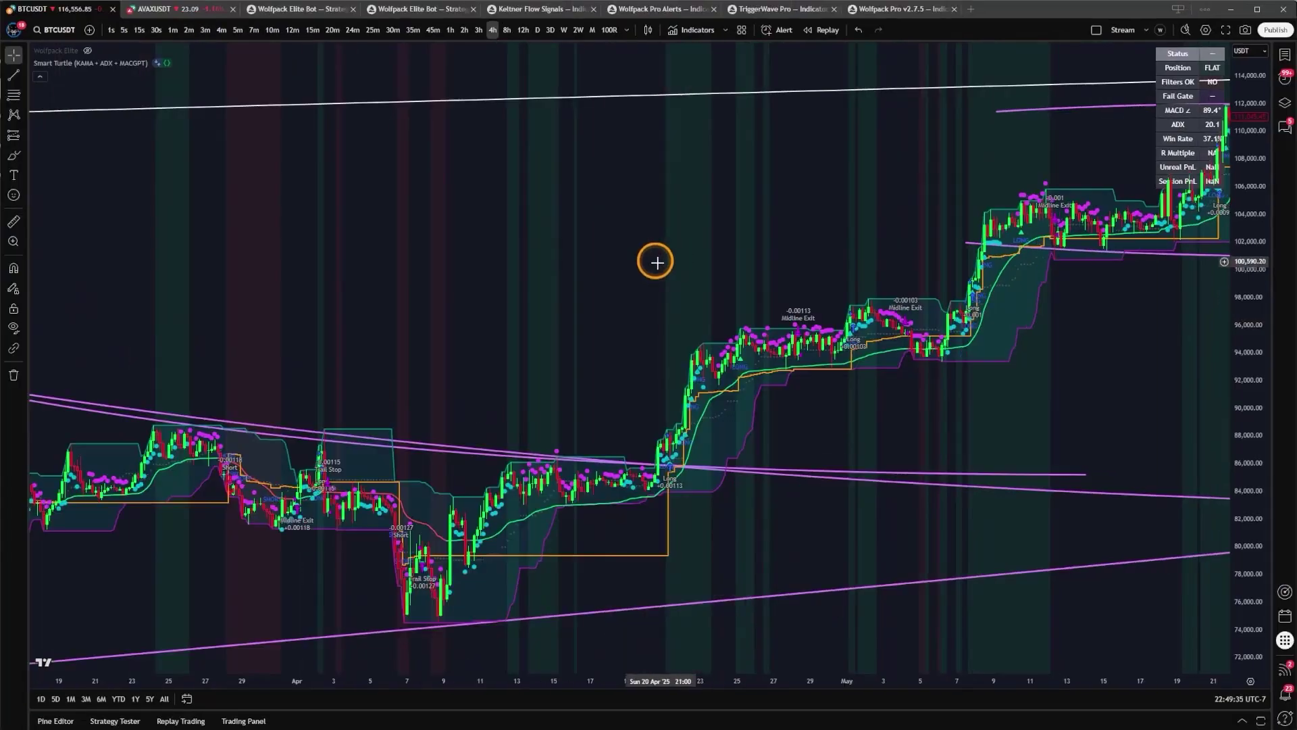
left_click_drag(658, 260, 582, 252)
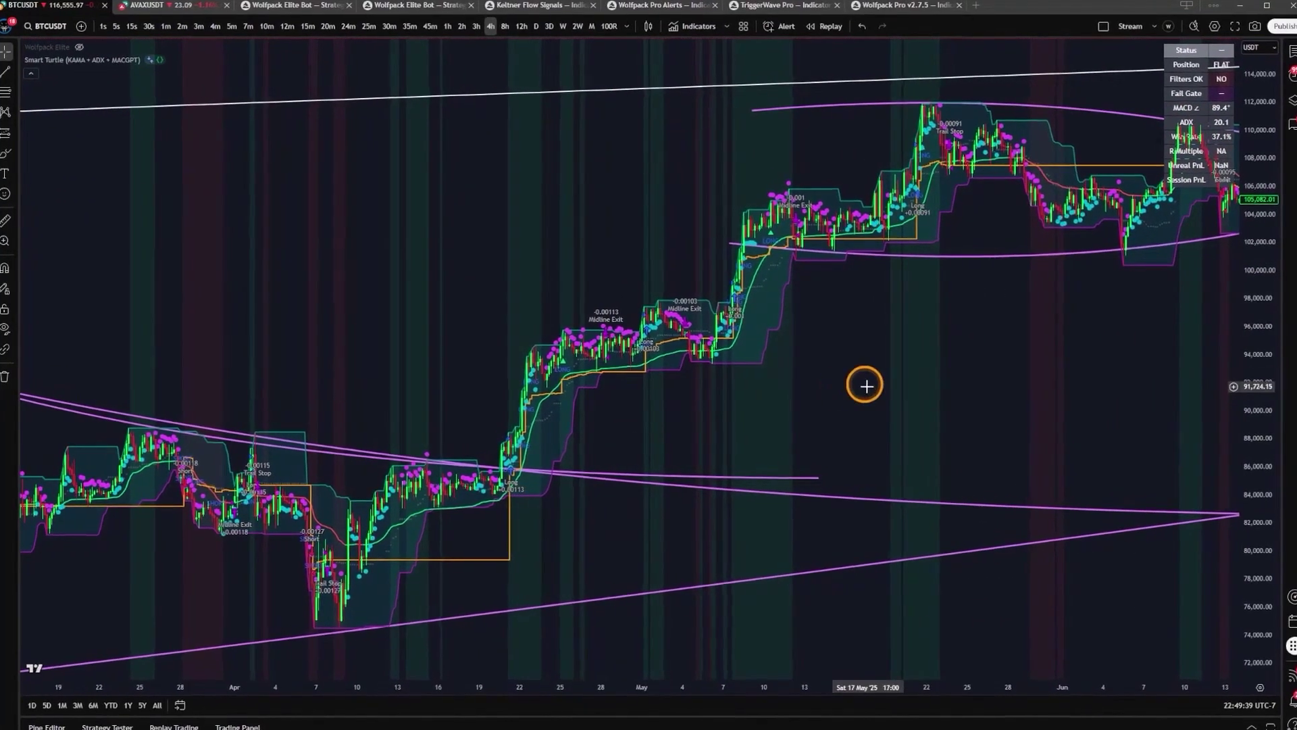
left_click_drag(865, 386, 658, 376)
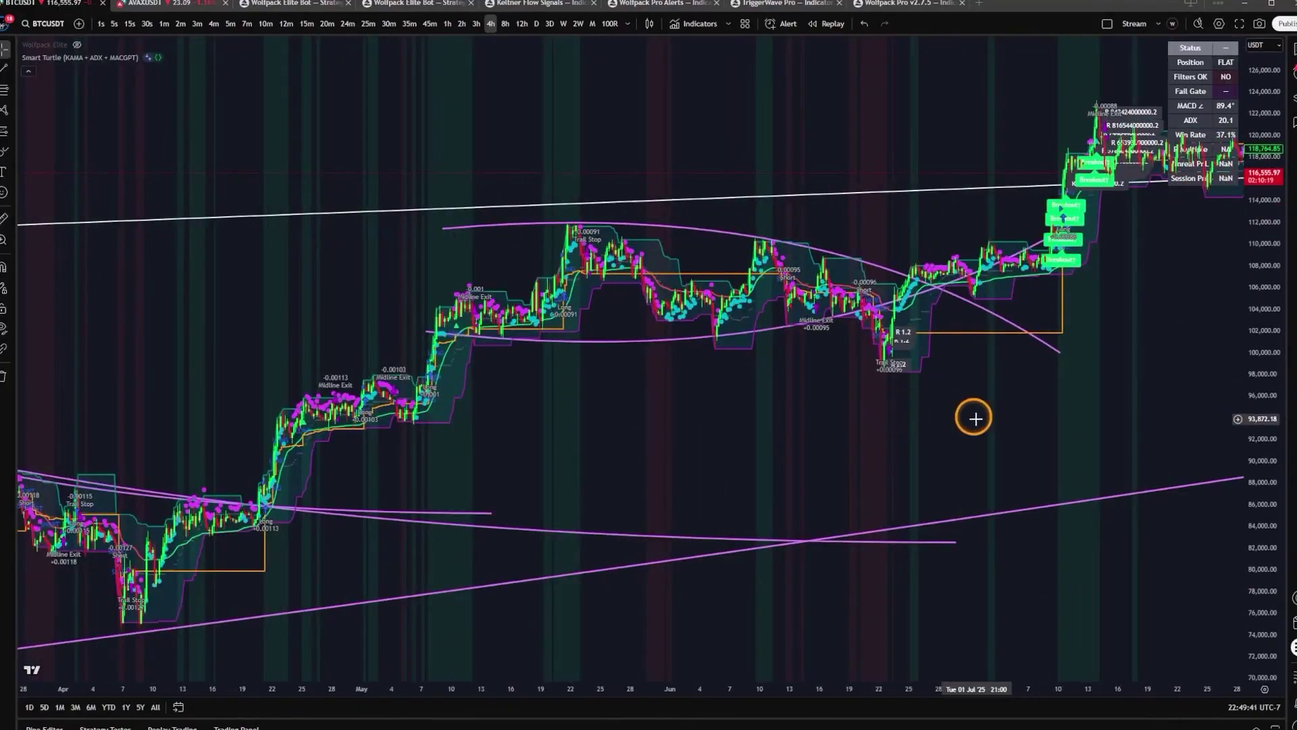
left_click_drag(973, 418, 1172, 405)
scroll(865, 403, "up", 3)
scroll(766, 410, "up", 3)
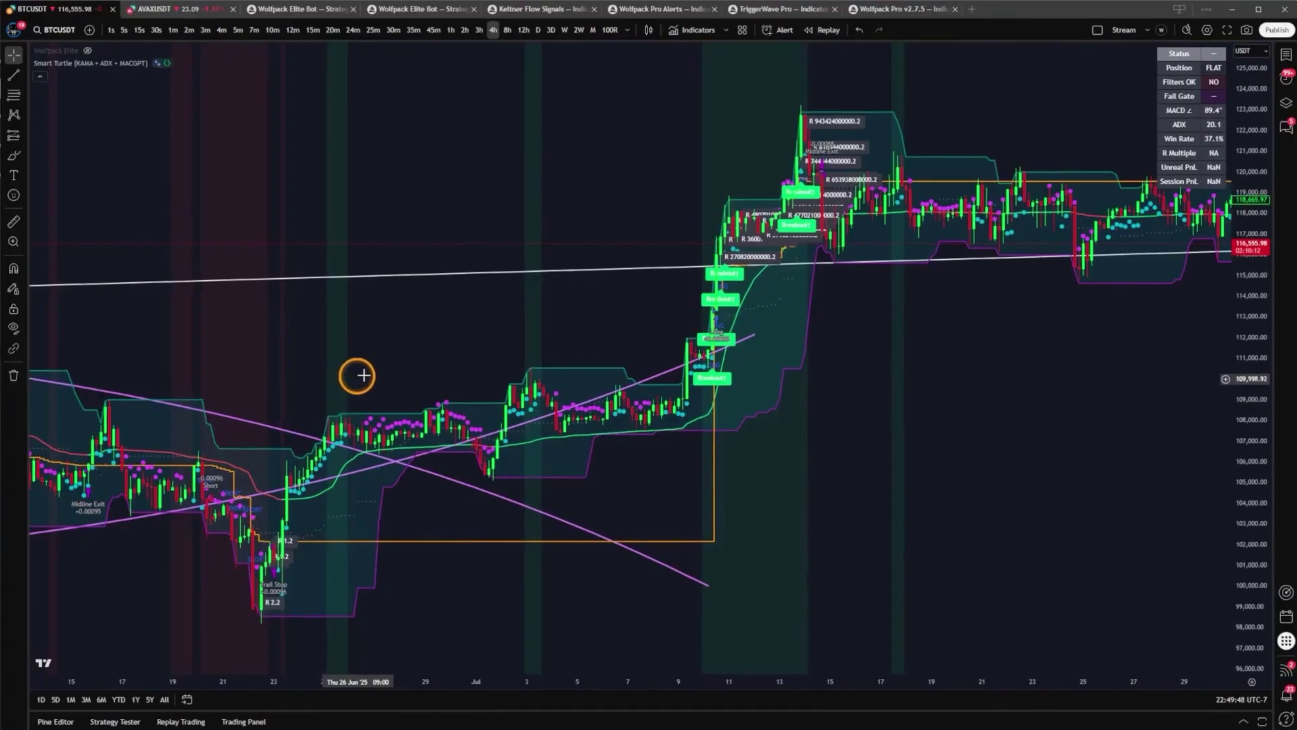
left_click(105, 725)
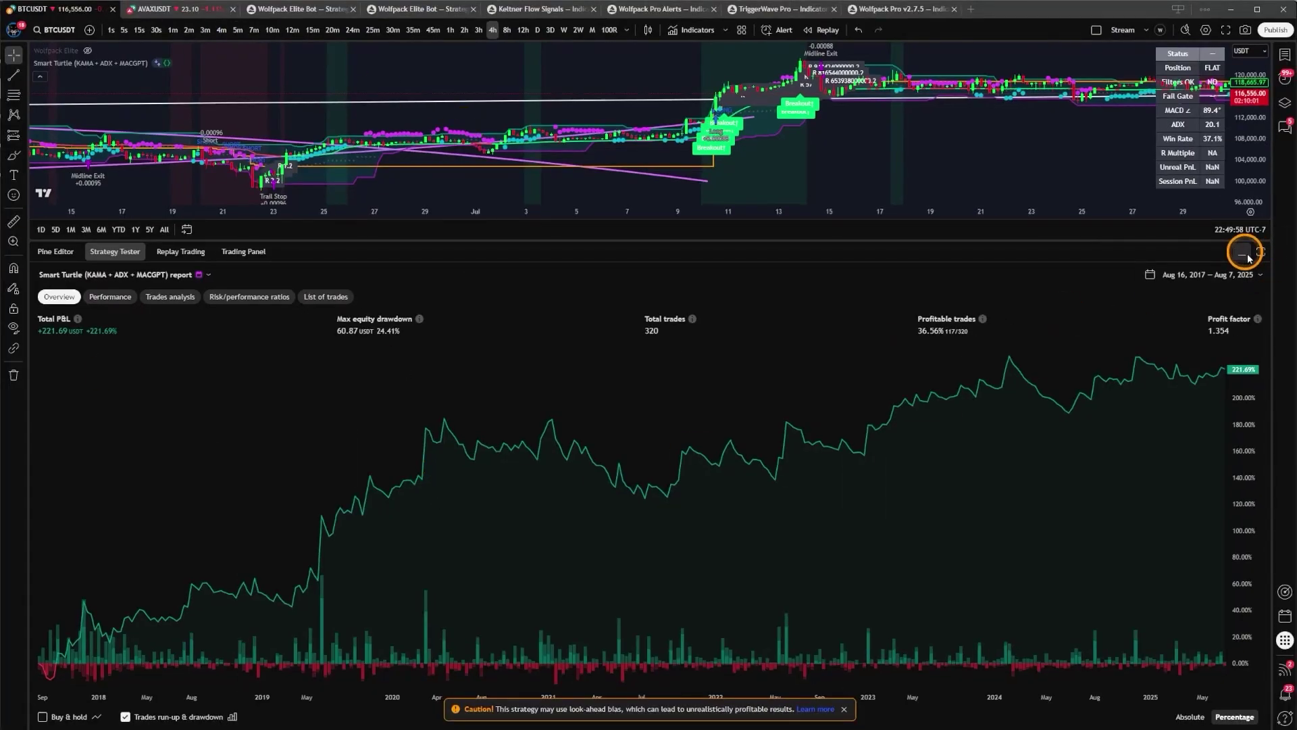
Collapse the report and add 'Monte Carlo Simulation - Your Strategy [Kioseff Trading]' via a 'monte carlo' search.
left_click(1247, 256)
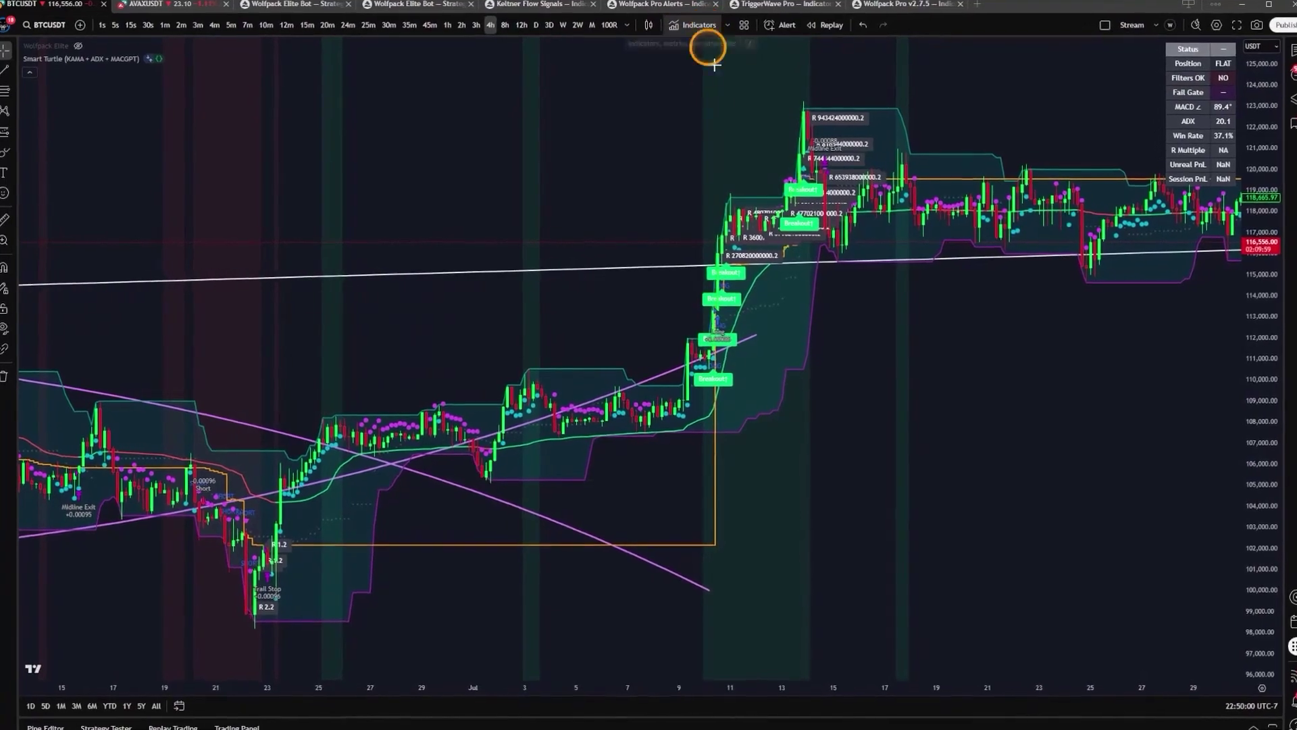
left_click(699, 30)
type("monte")
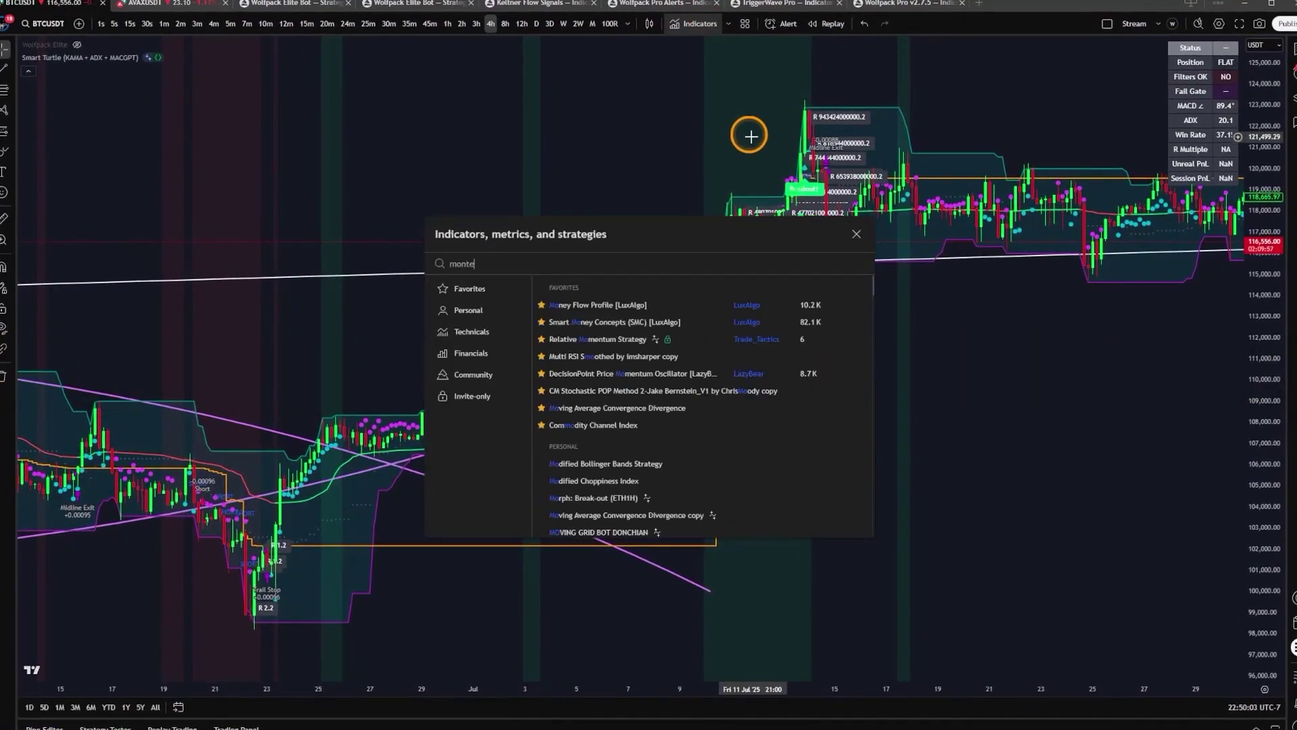
type(" carlo")
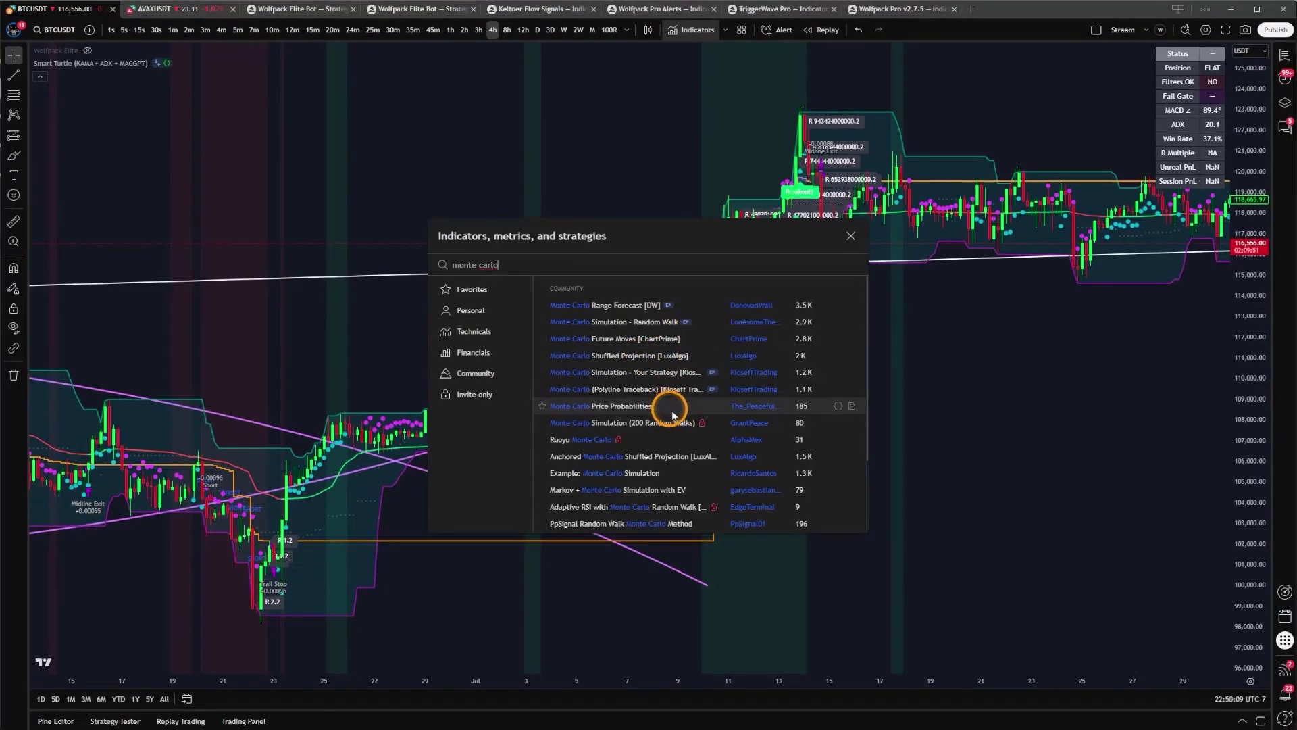
left_click(683, 373)
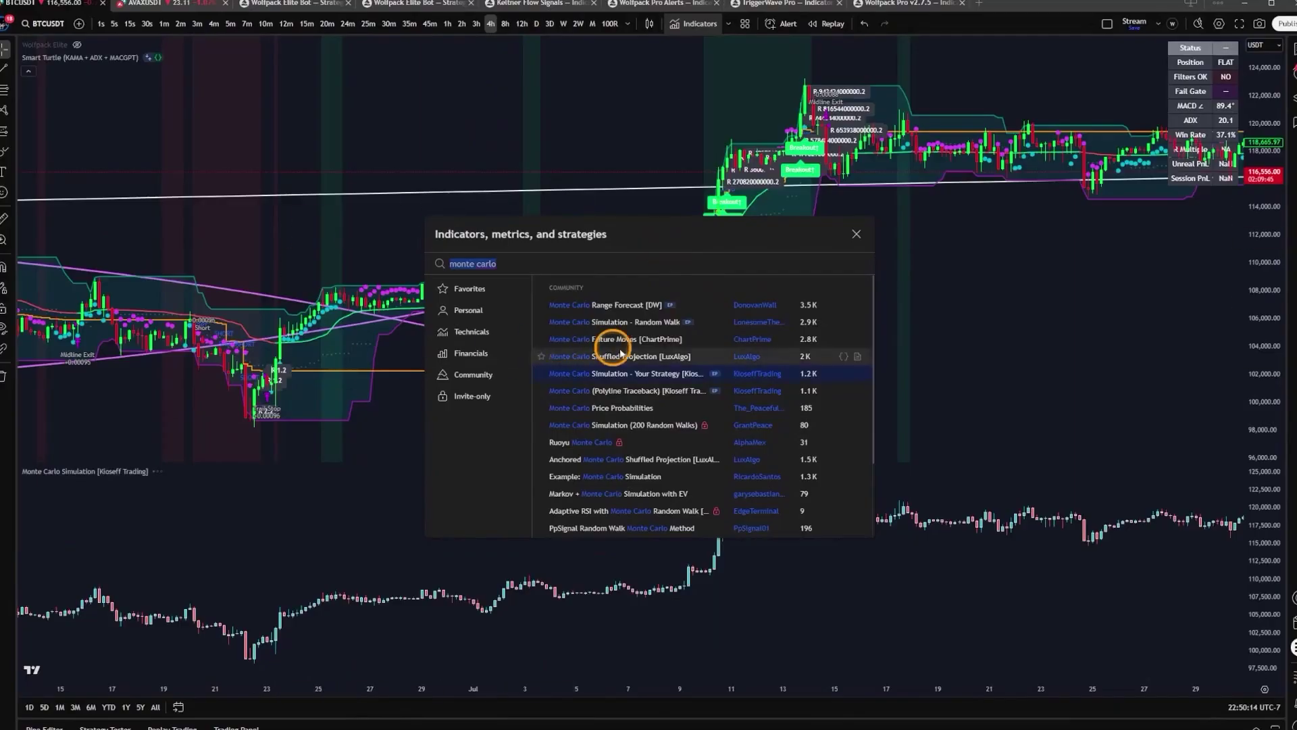
left_click(855, 234)
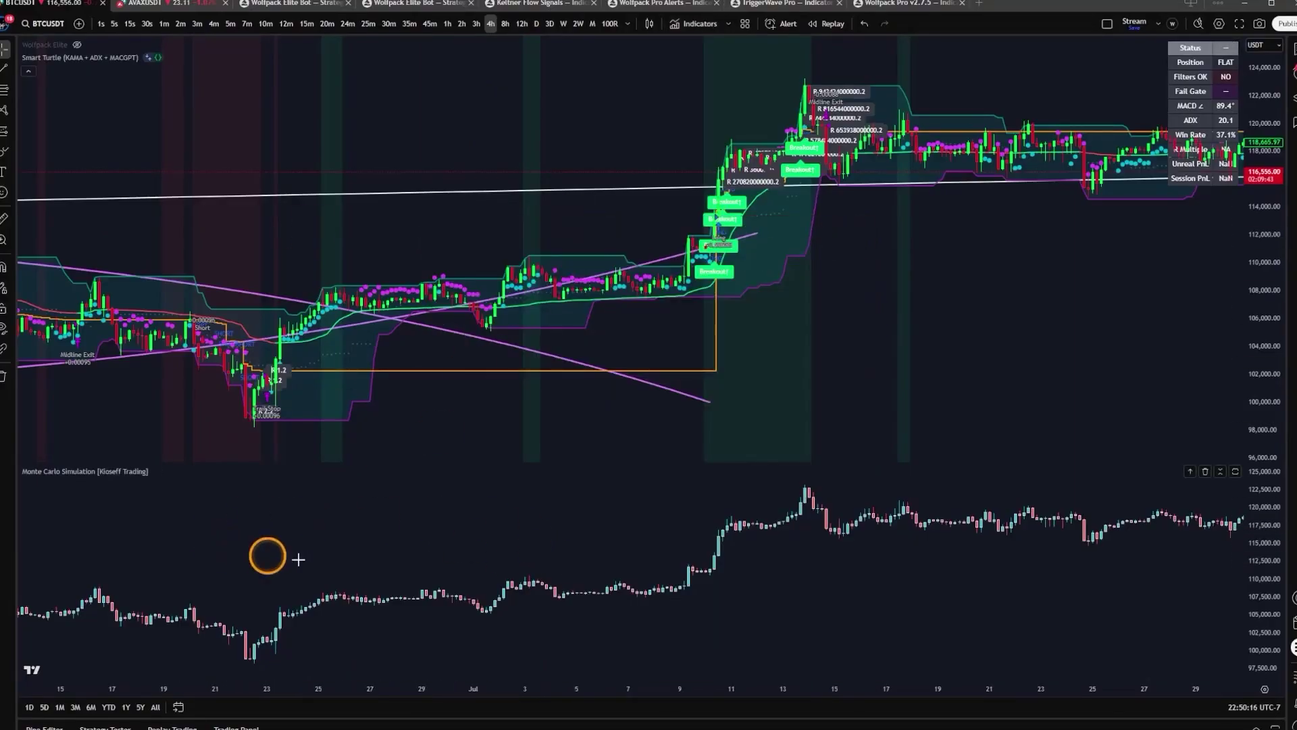
Review the Smart Turtle backtest overview and its date range, then minimize the report panel.
scroll(946, 382, "down", 5)
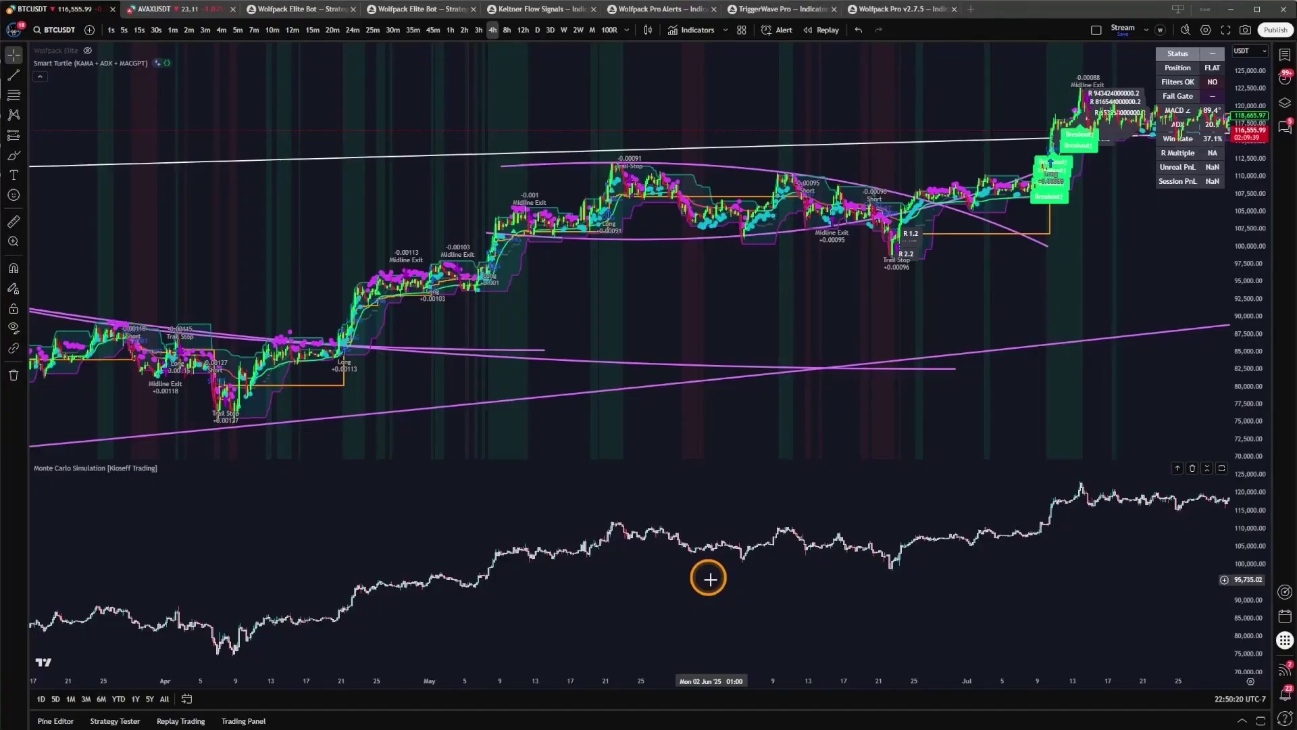
left_click(115, 720)
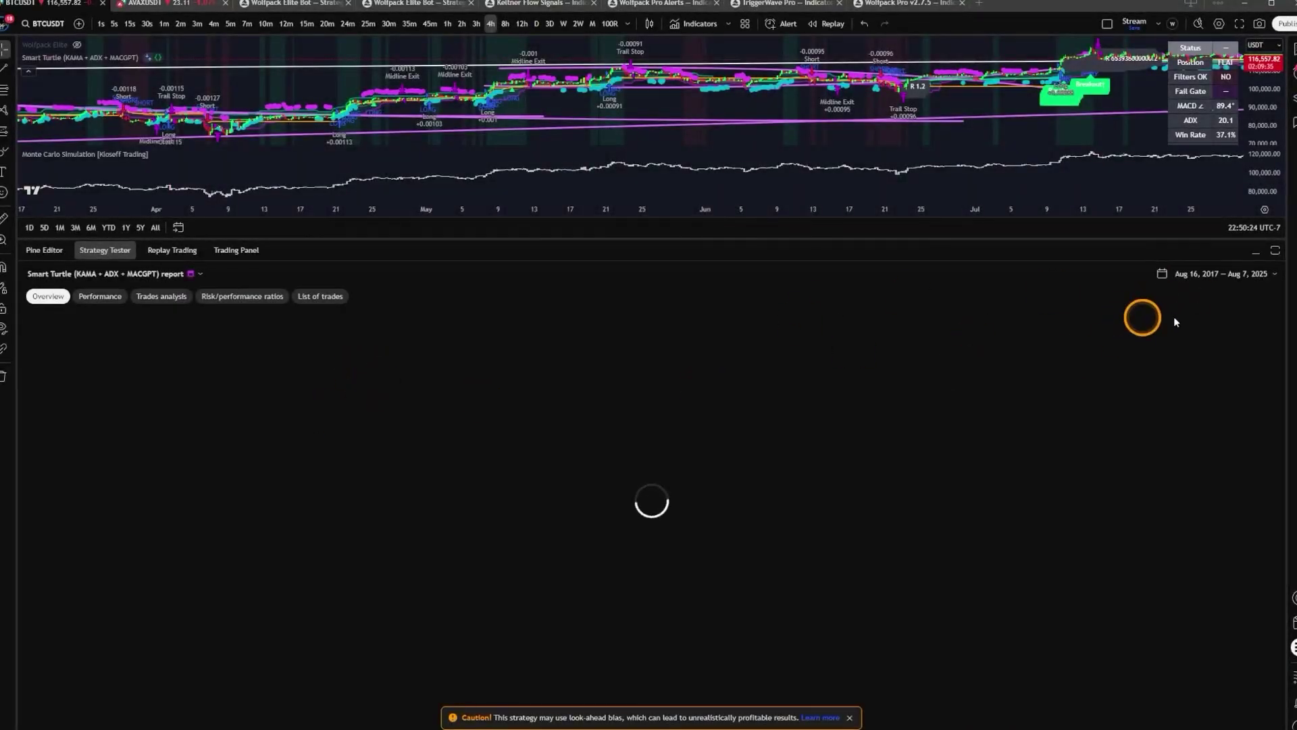
left_click(1189, 275)
left_click(869, 434)
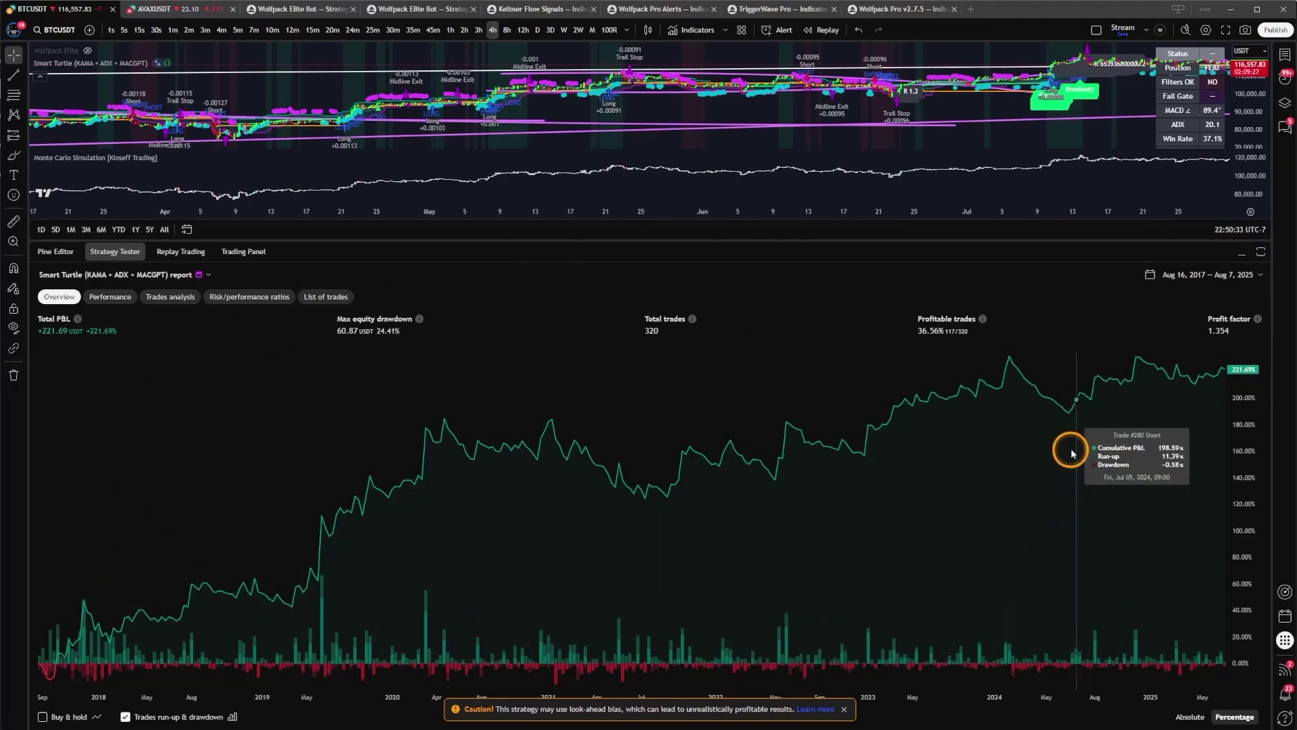
left_click(1241, 254)
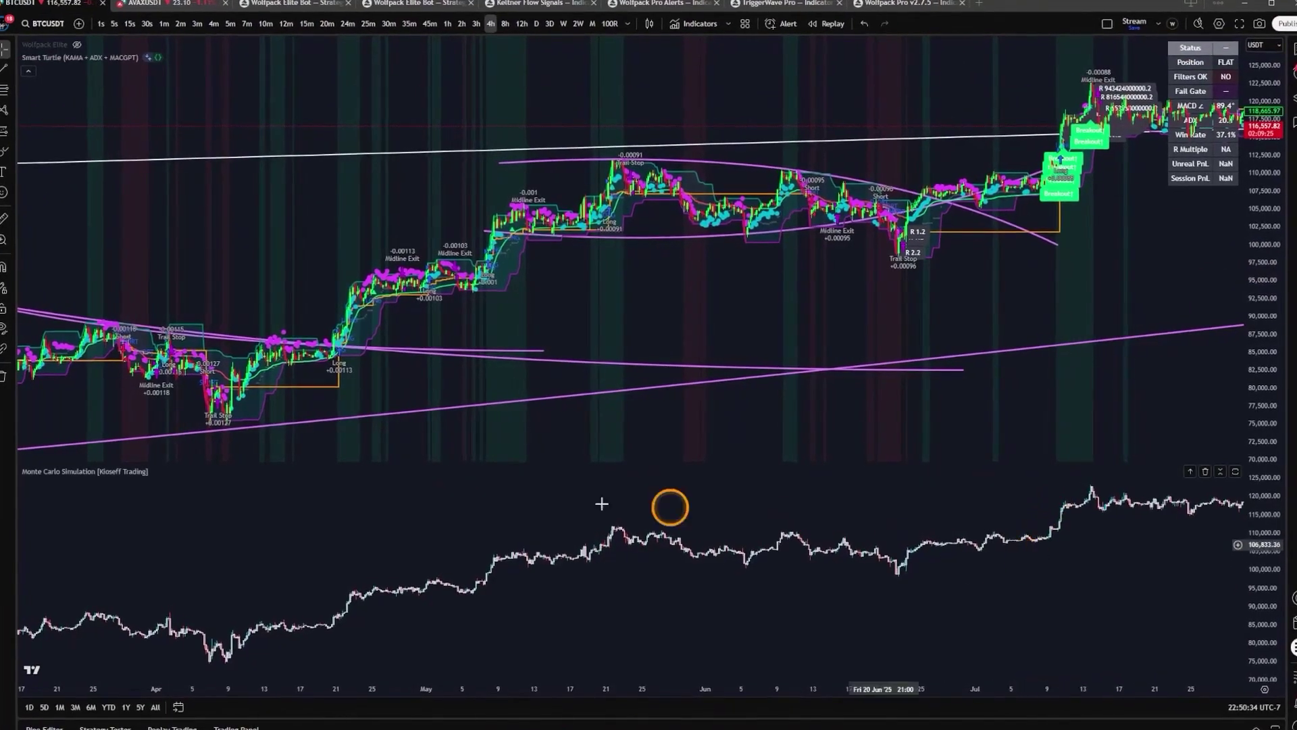
Check the Monte Carlo Simulation settings, then pan and zoom to the latest bars.
left_click(178, 475)
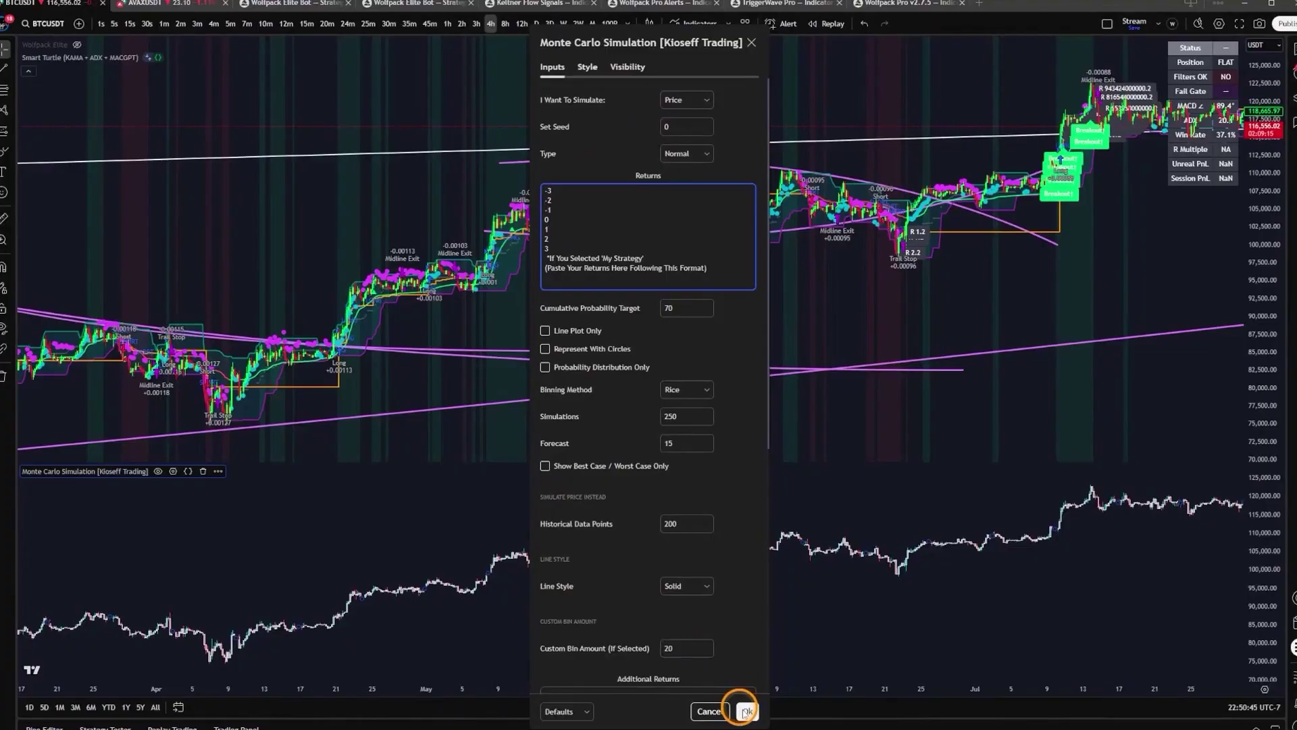
left_click(746, 711)
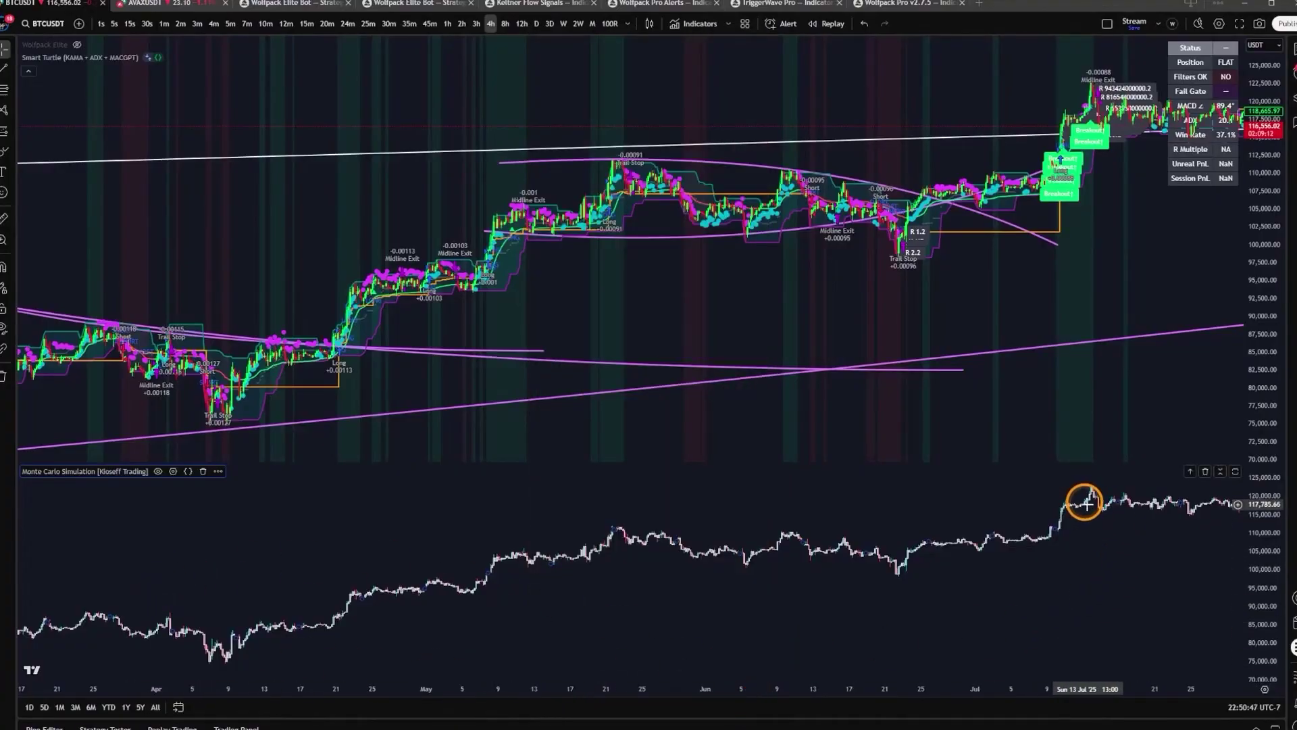
left_click_drag(857, 579, 1013, 254)
scroll(712, 615, "up", 5)
Zoom and pan around the late July–early August breakout trades.
scroll(1013, 255, "up", 3)
left_click(987, 327)
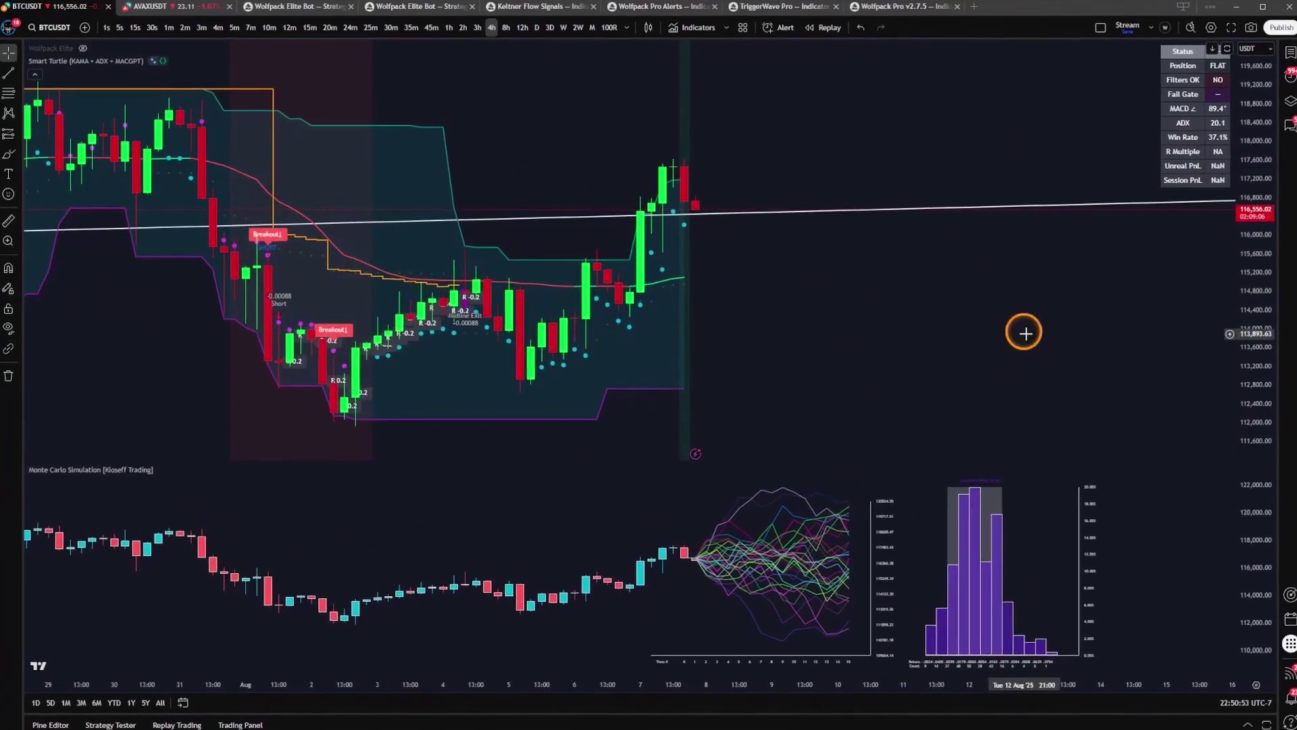
left_click_drag(800, 297, 914, 324)
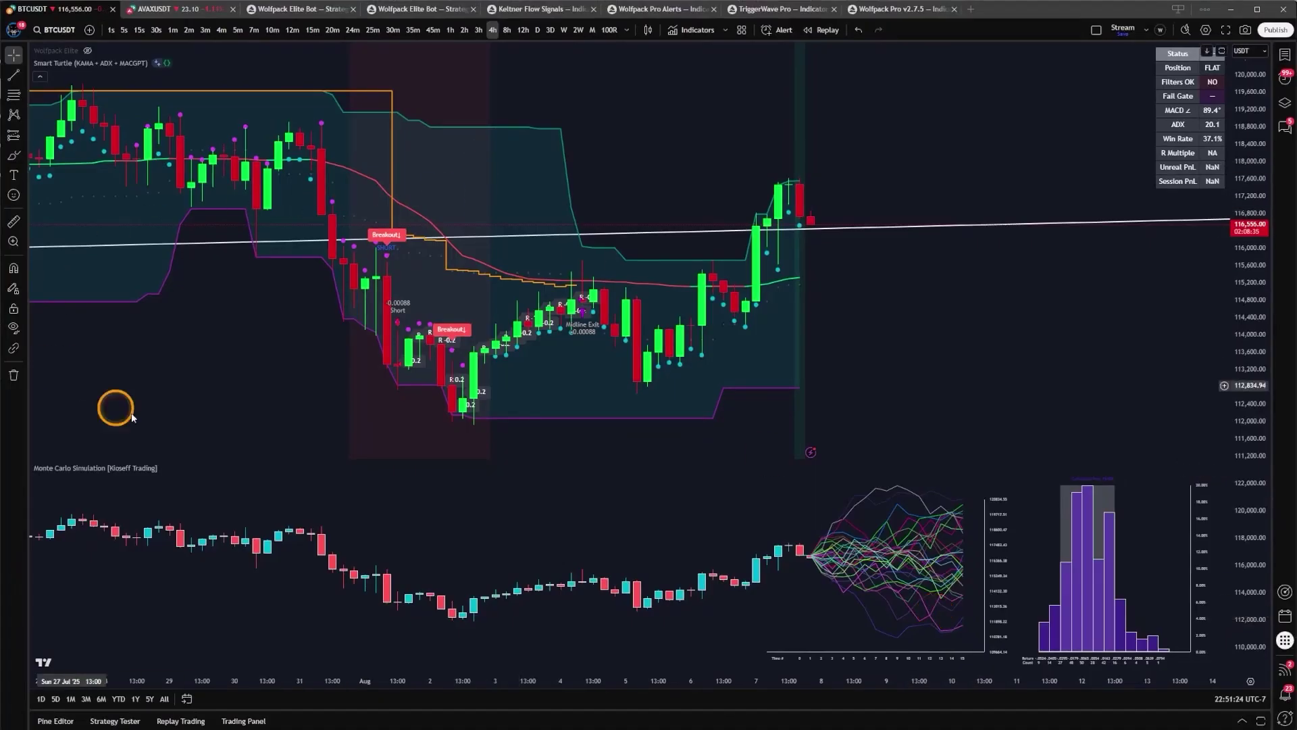
scroll(203, 398, "down", 2)
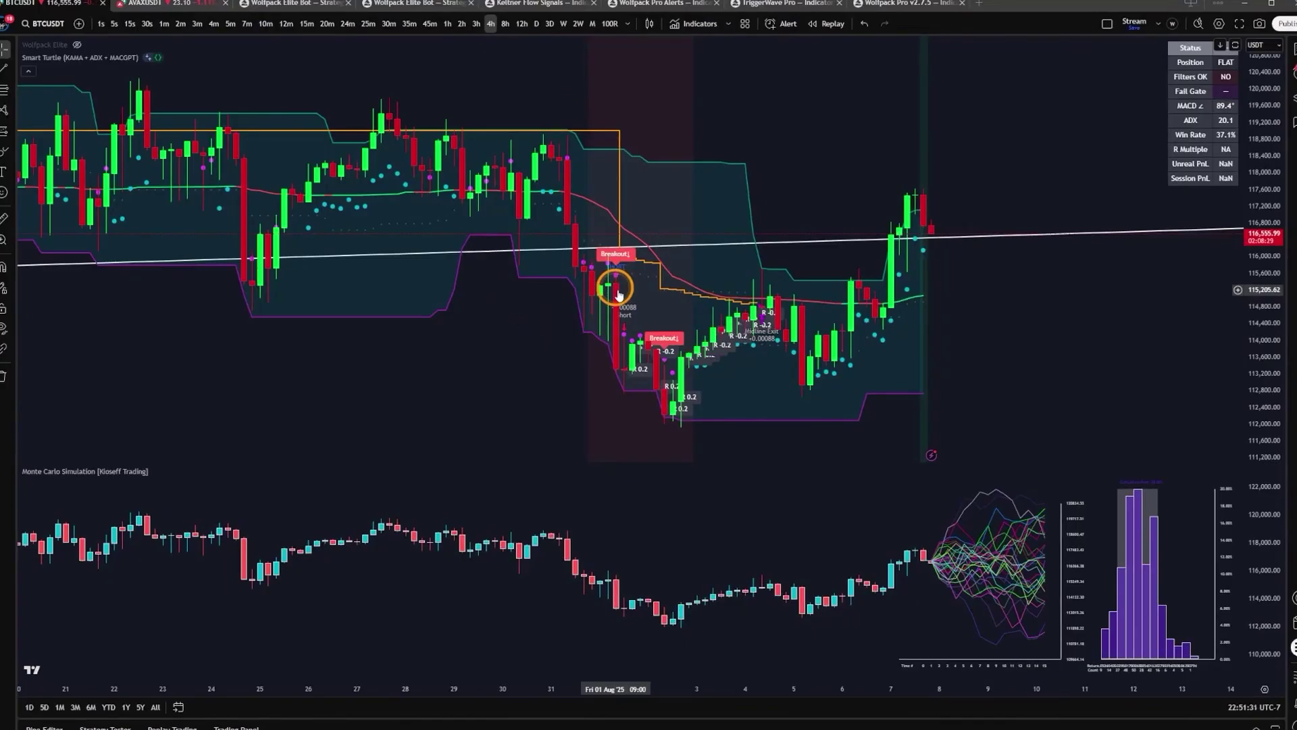
scroll(683, 263, "up", 2)
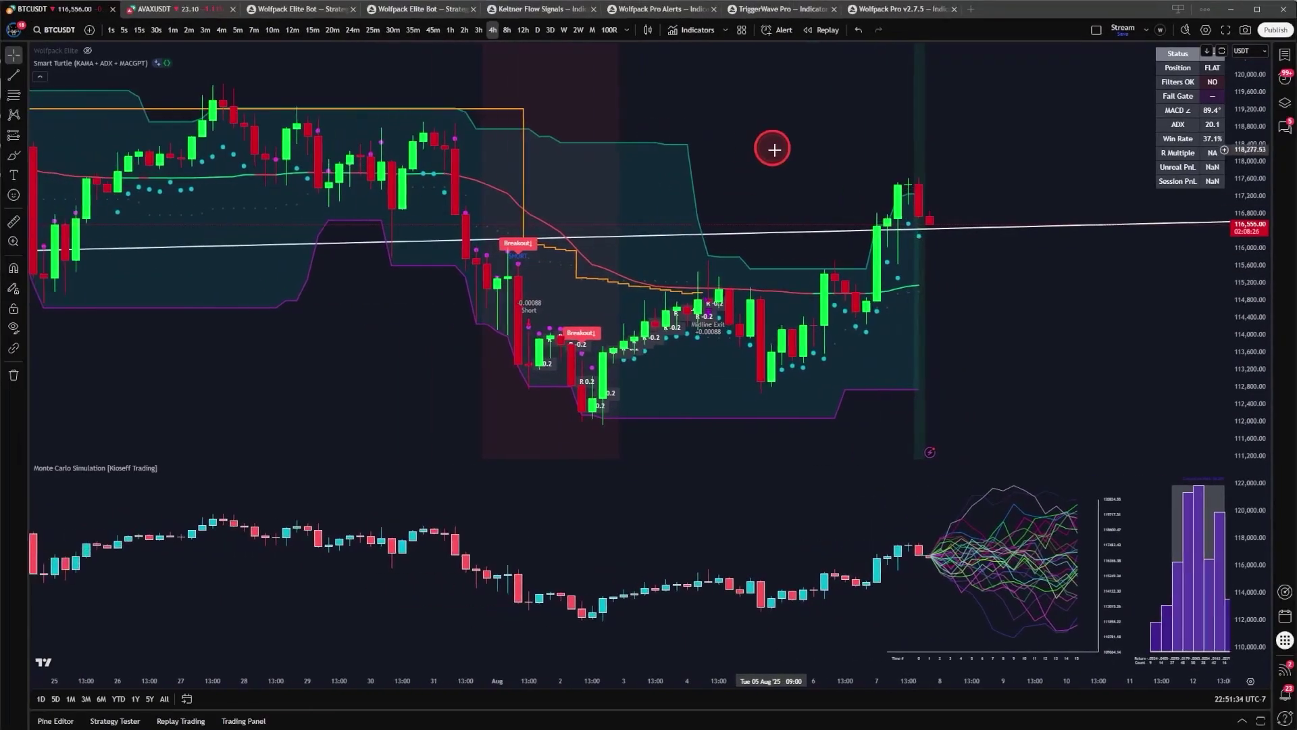
left_click_drag(769, 175, 758, 177)
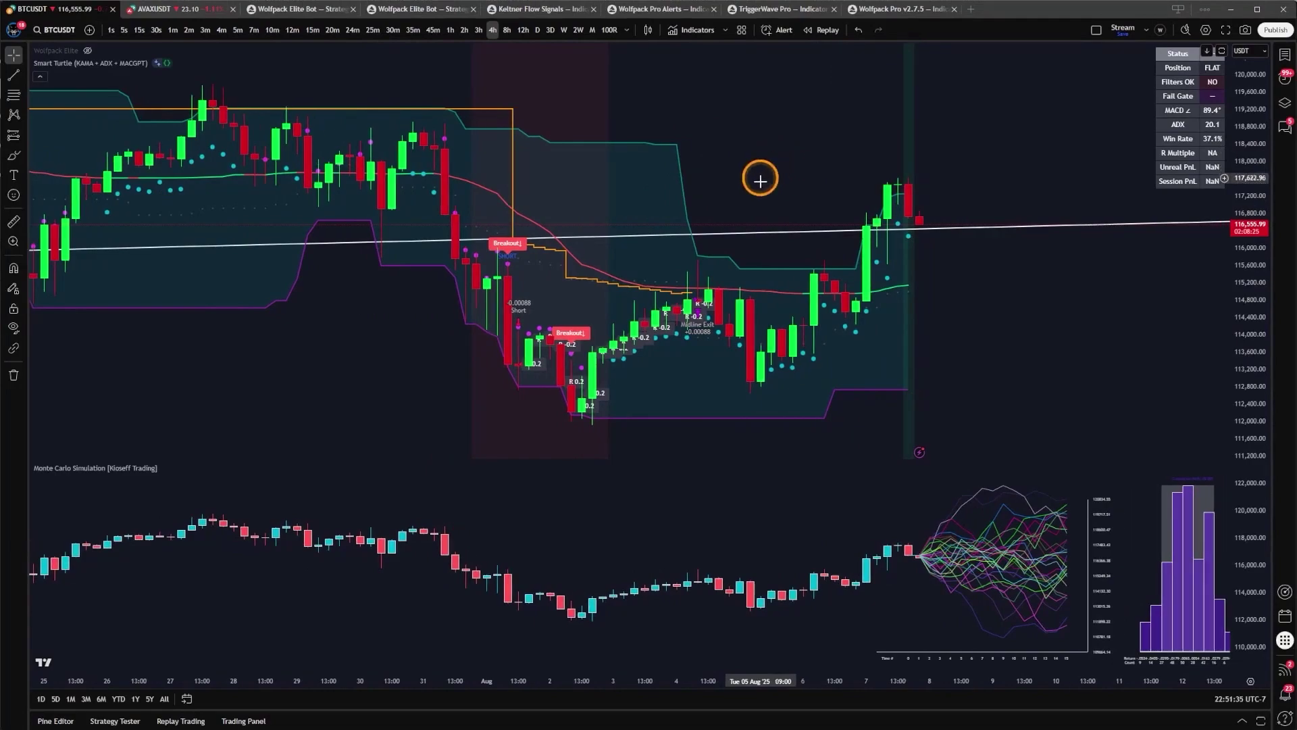
scroll(197, 498, "down", 3)
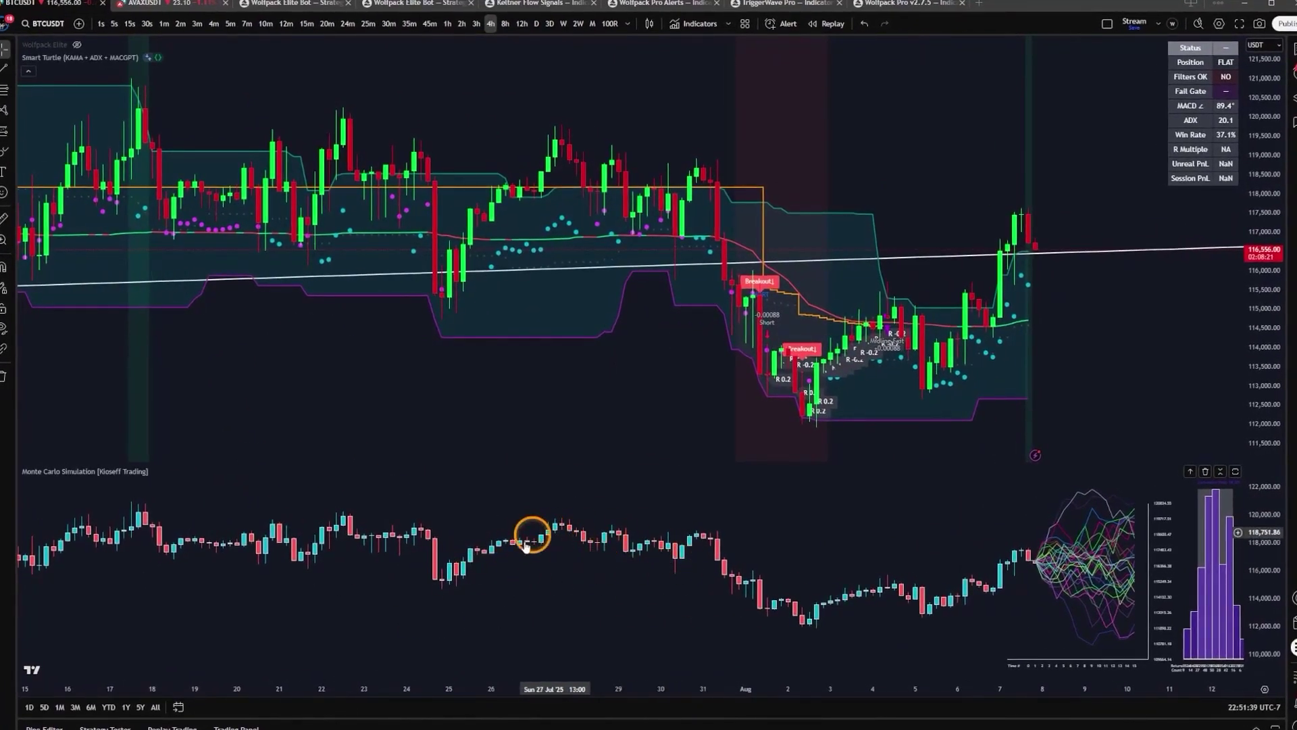
scroll(783, 498, "up", 5)
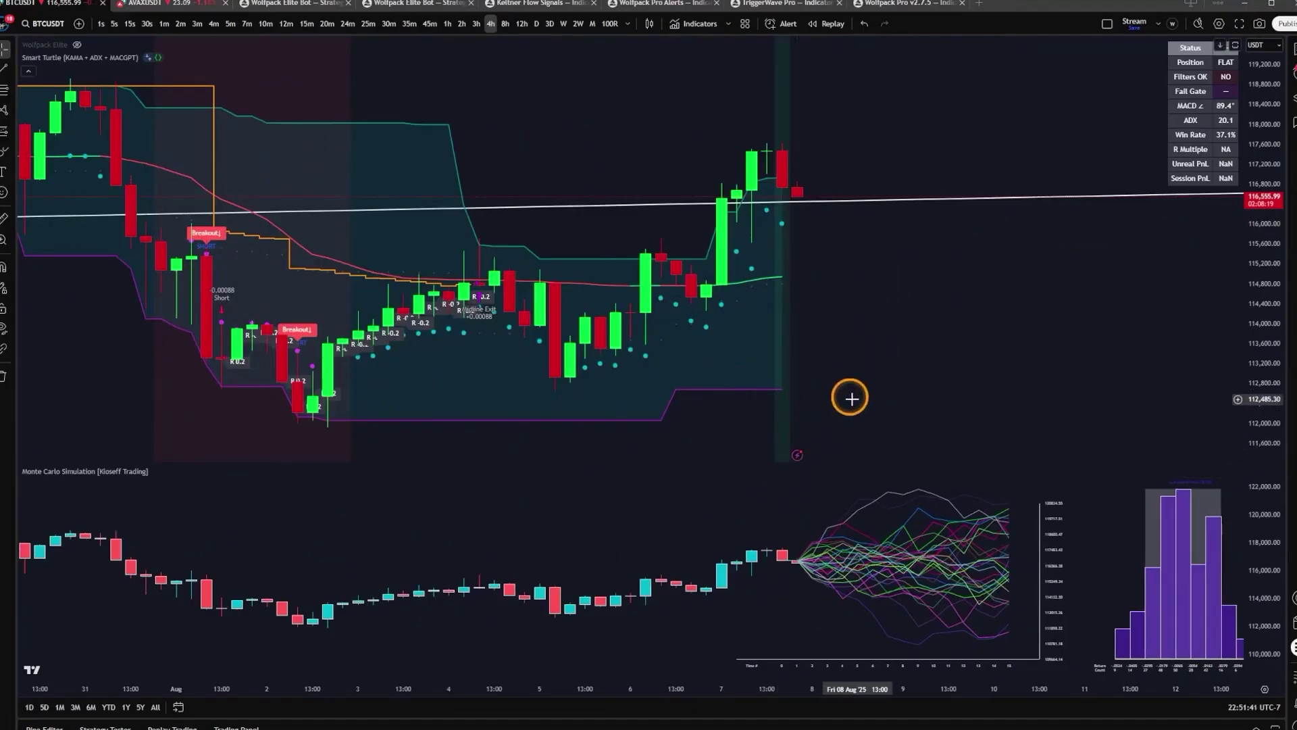
Stretch the price scale, pan to later bars, and open the chart layout menu.
left_click_drag(1242, 329, 1258, 301)
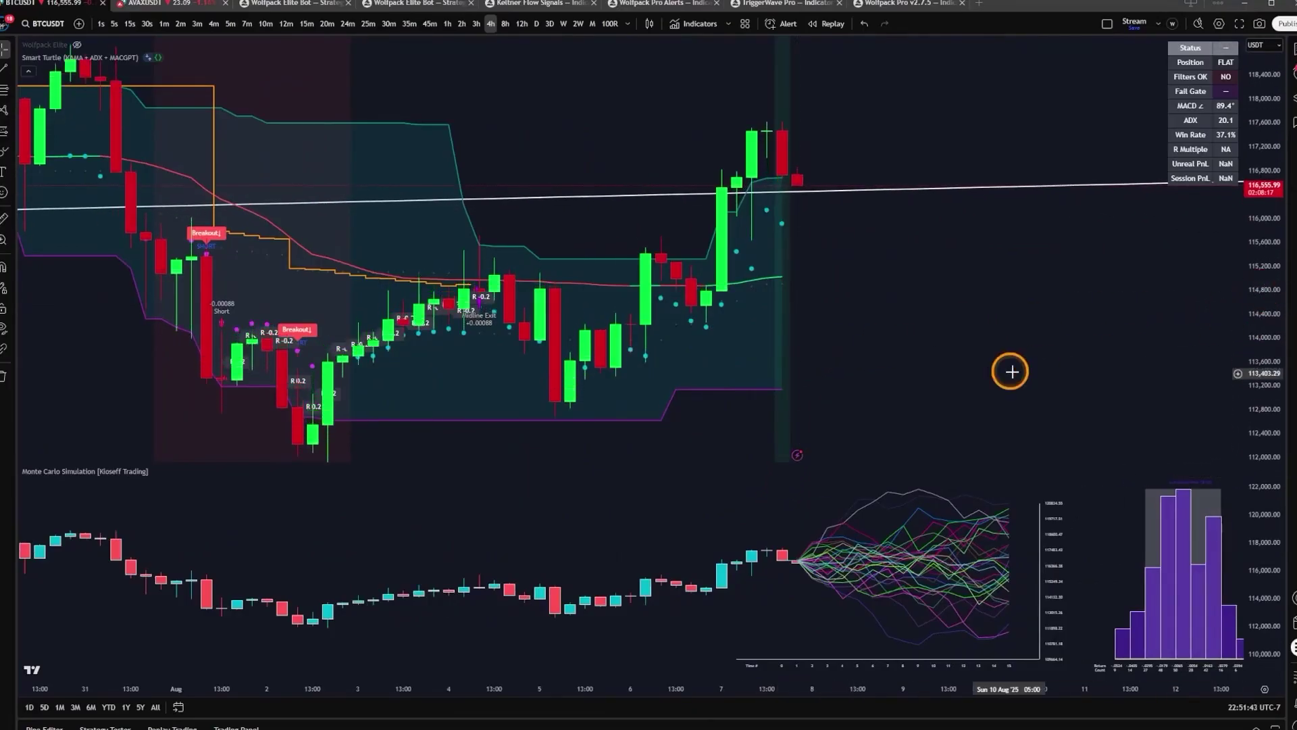
left_click_drag(932, 368, 938, 325)
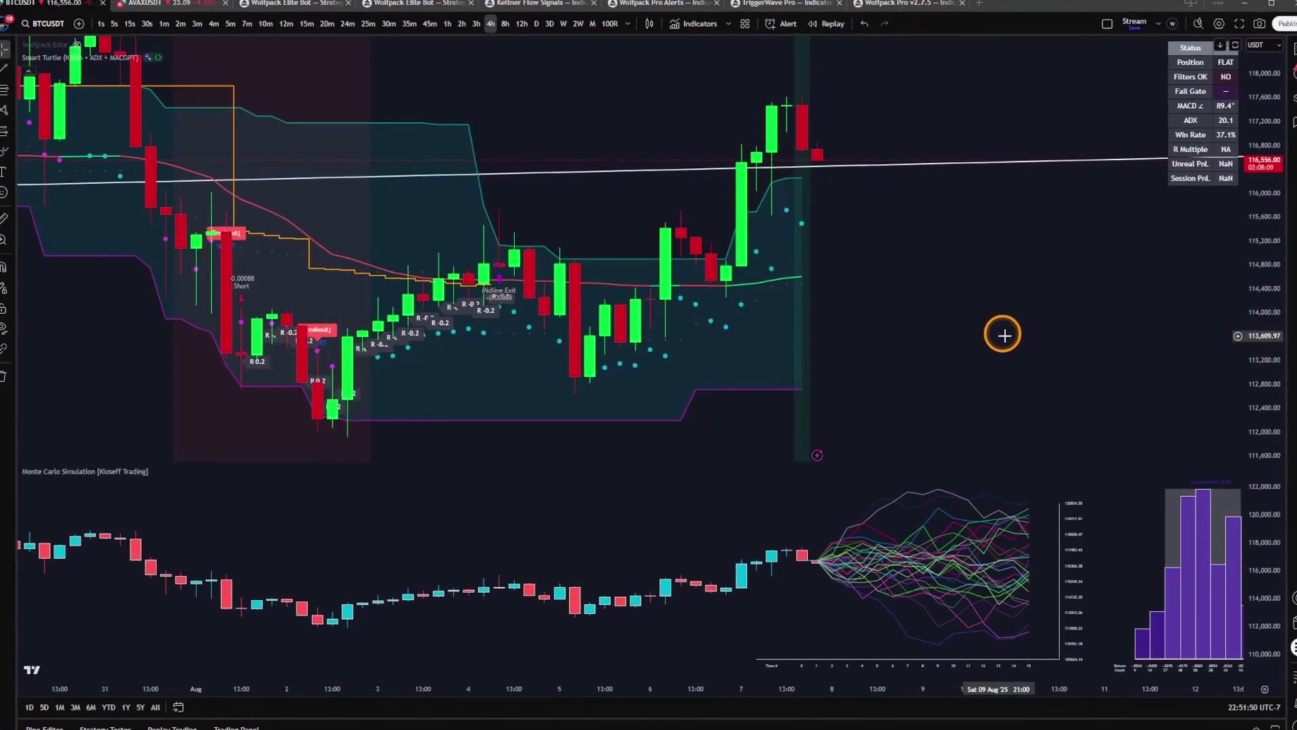
left_click_drag(1003, 336, 743, 441)
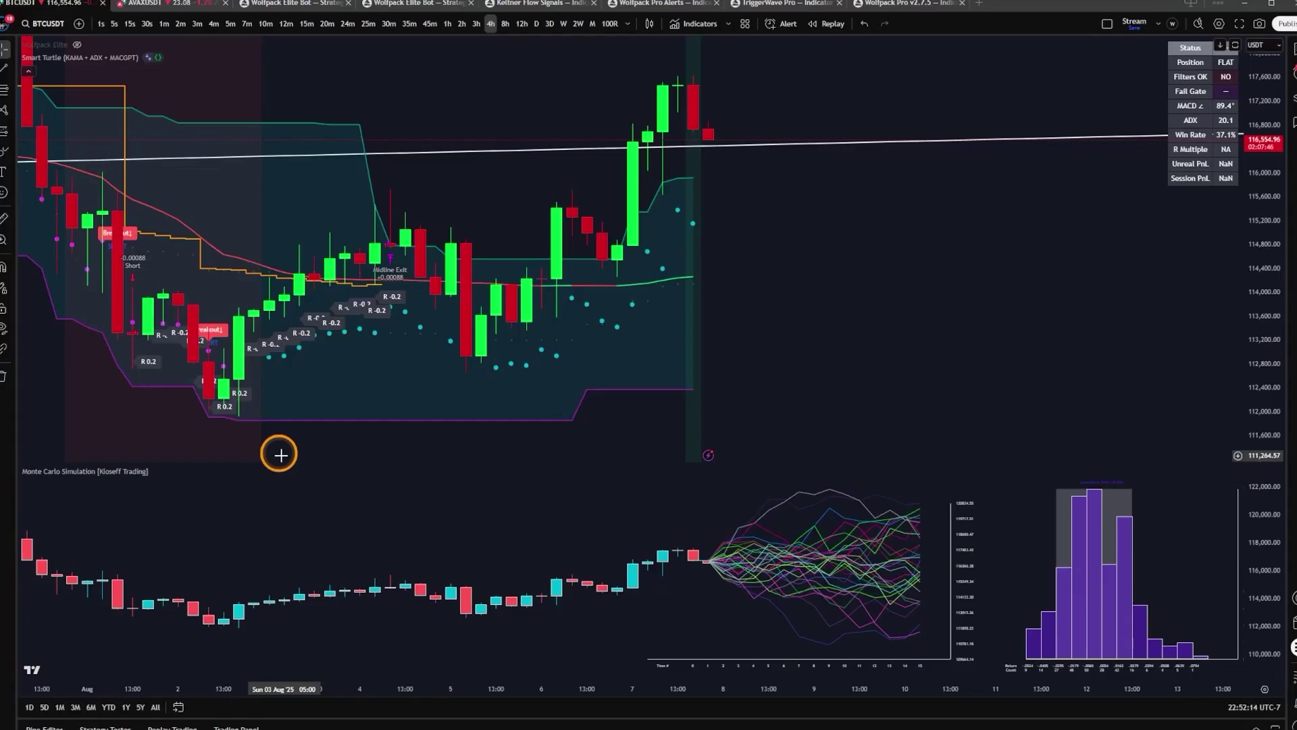
left_click(1157, 24)
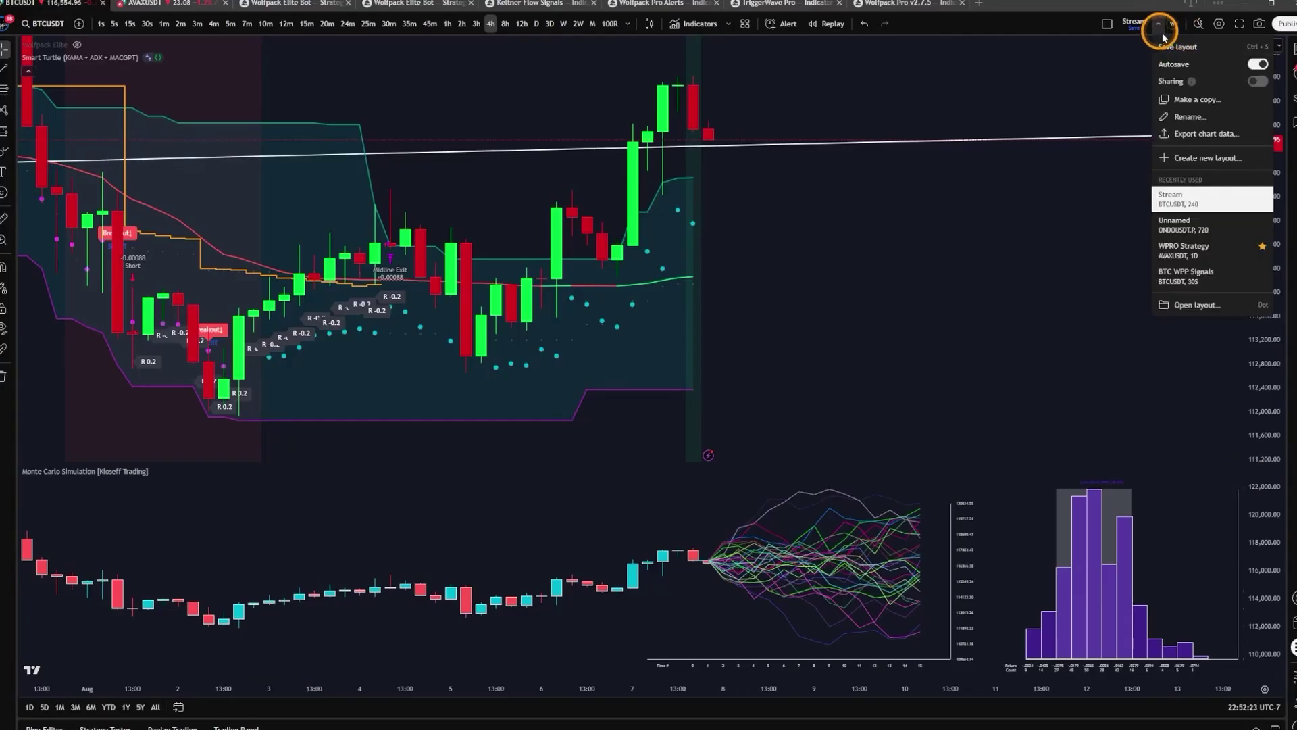
Export the chart data to CSV with the Time format set to ISO time.
left_click(1202, 140)
left_click(652, 378)
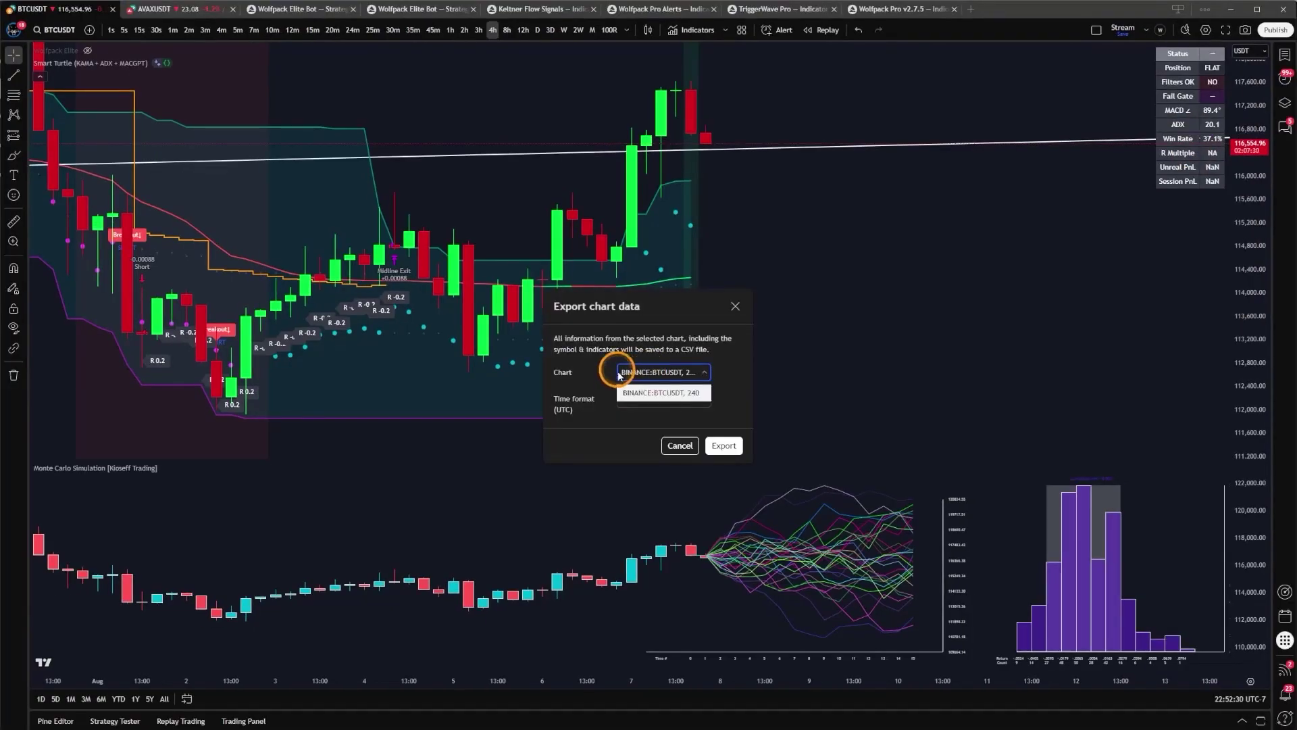
left_click(648, 393)
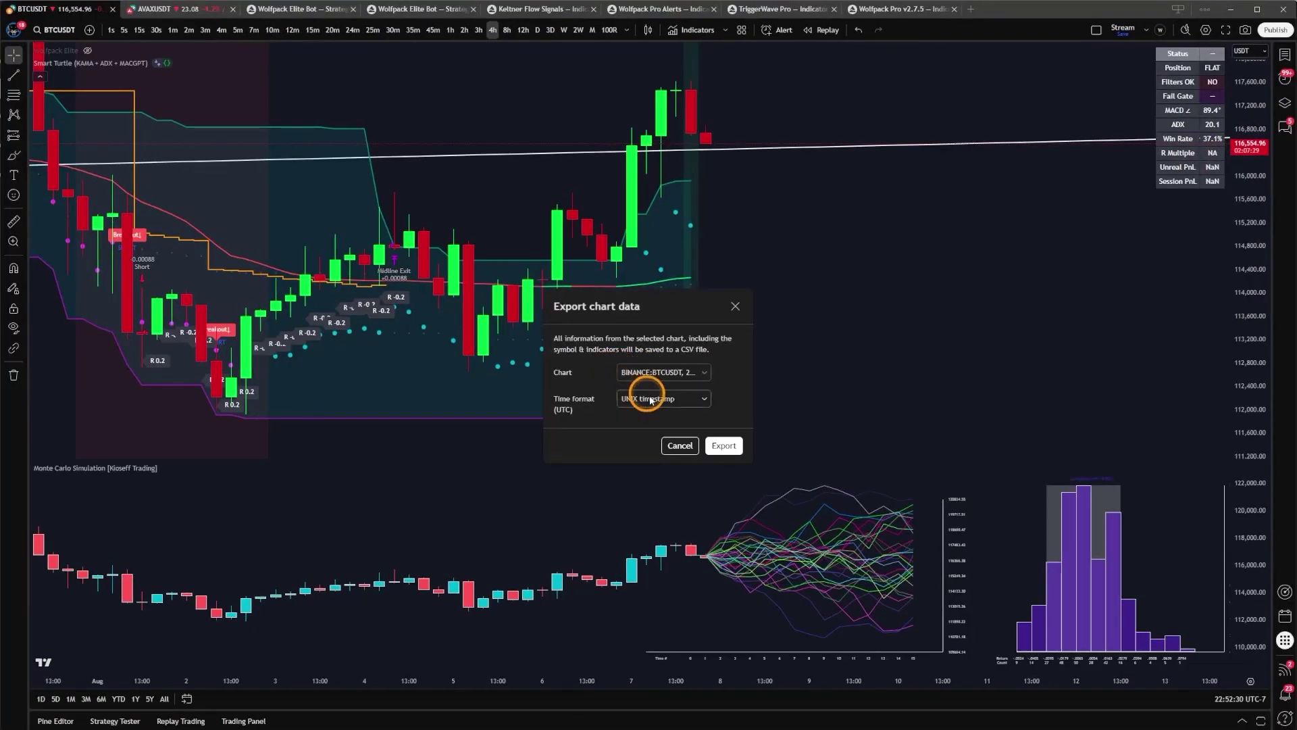
left_click(642, 404)
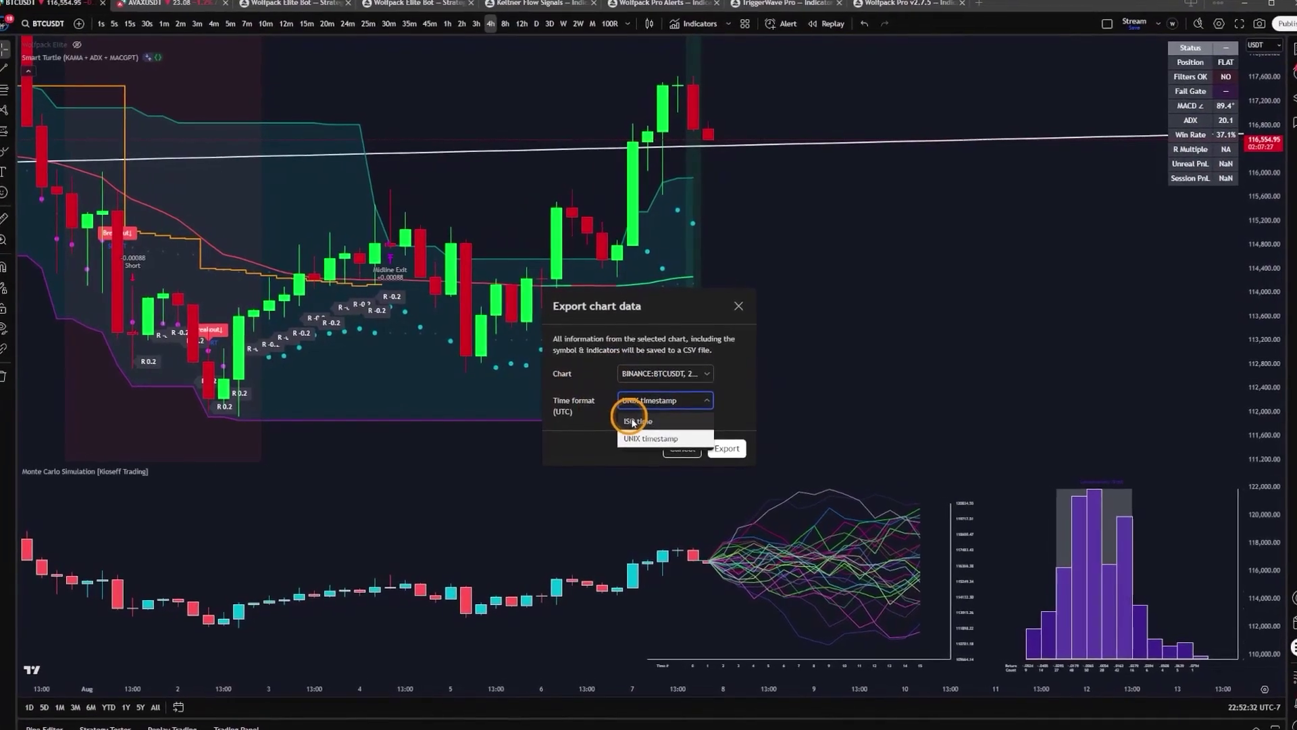
left_click(633, 421)
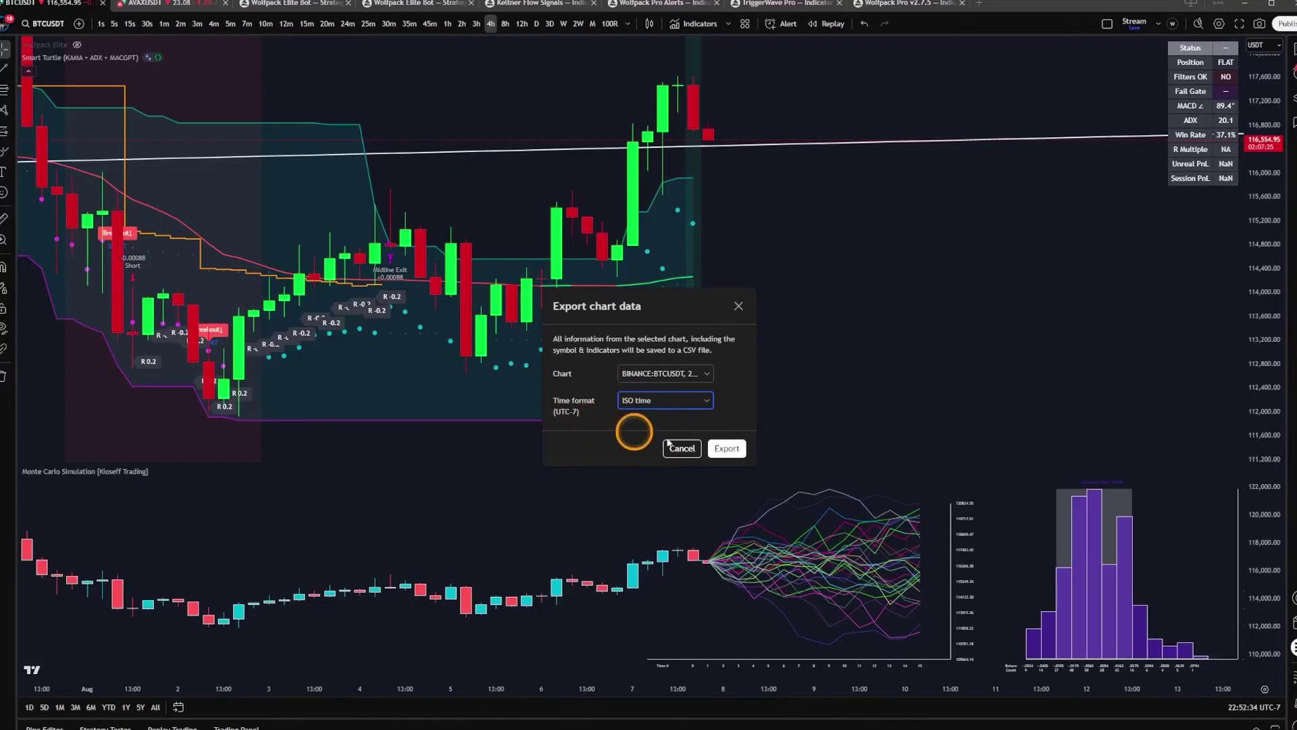
left_click(727, 448)
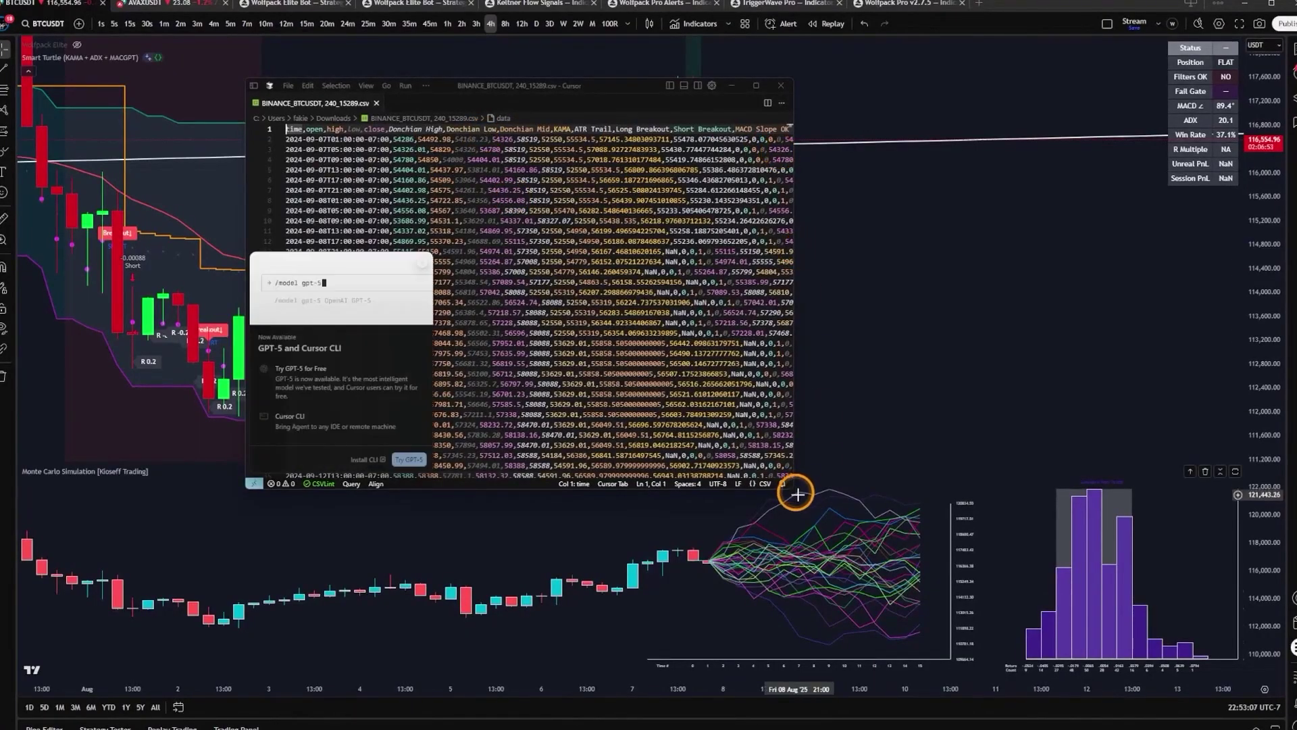
Dismiss the GPT-5 popup, scroll through the exported CSV, and close the Cursor window.
left_click(422, 263)
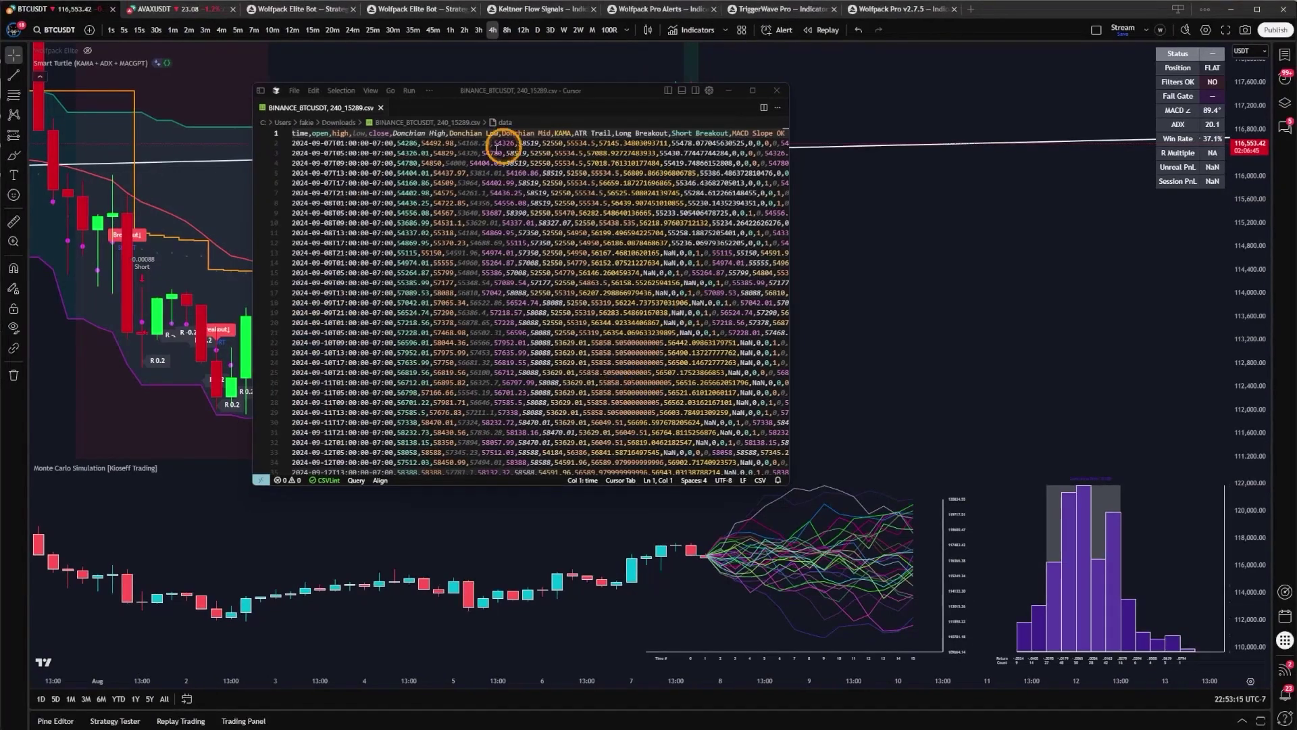
scroll(428, 208, "down", 1)
scroll(505, 292, "down", 2)
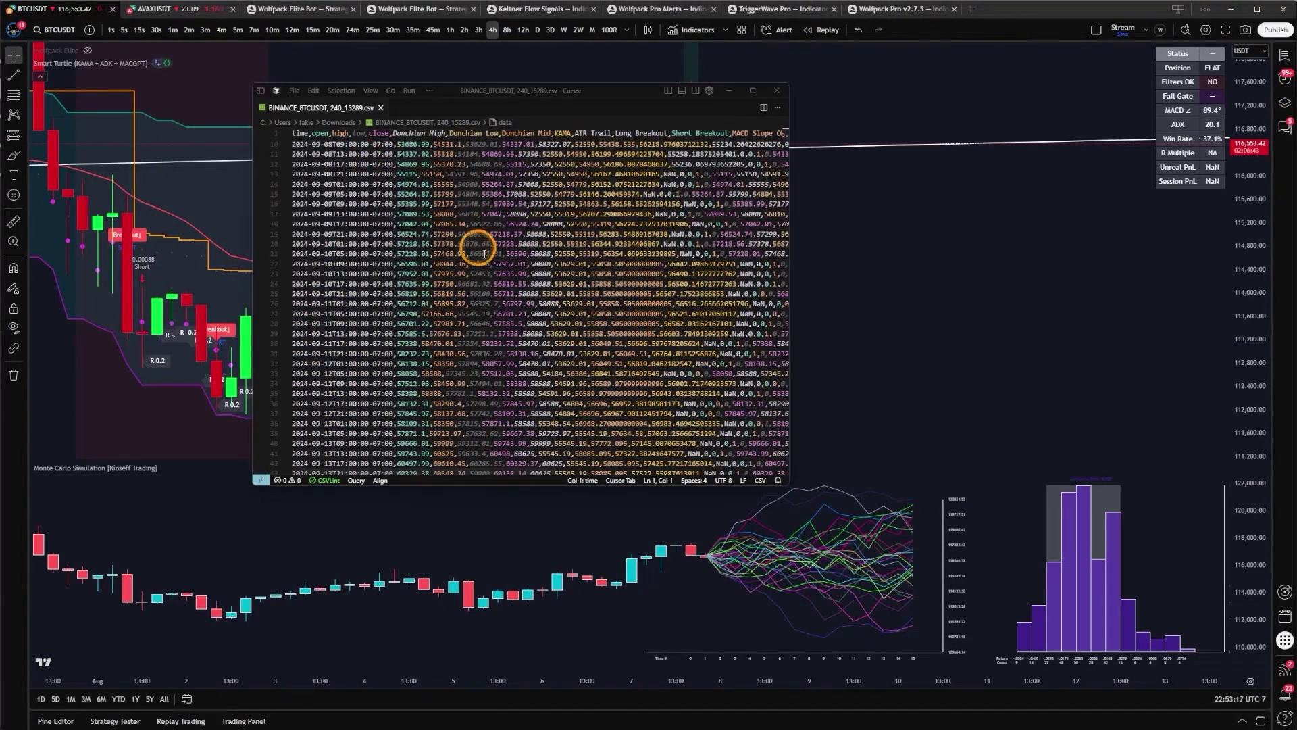
scroll(555, 247, "up", 2)
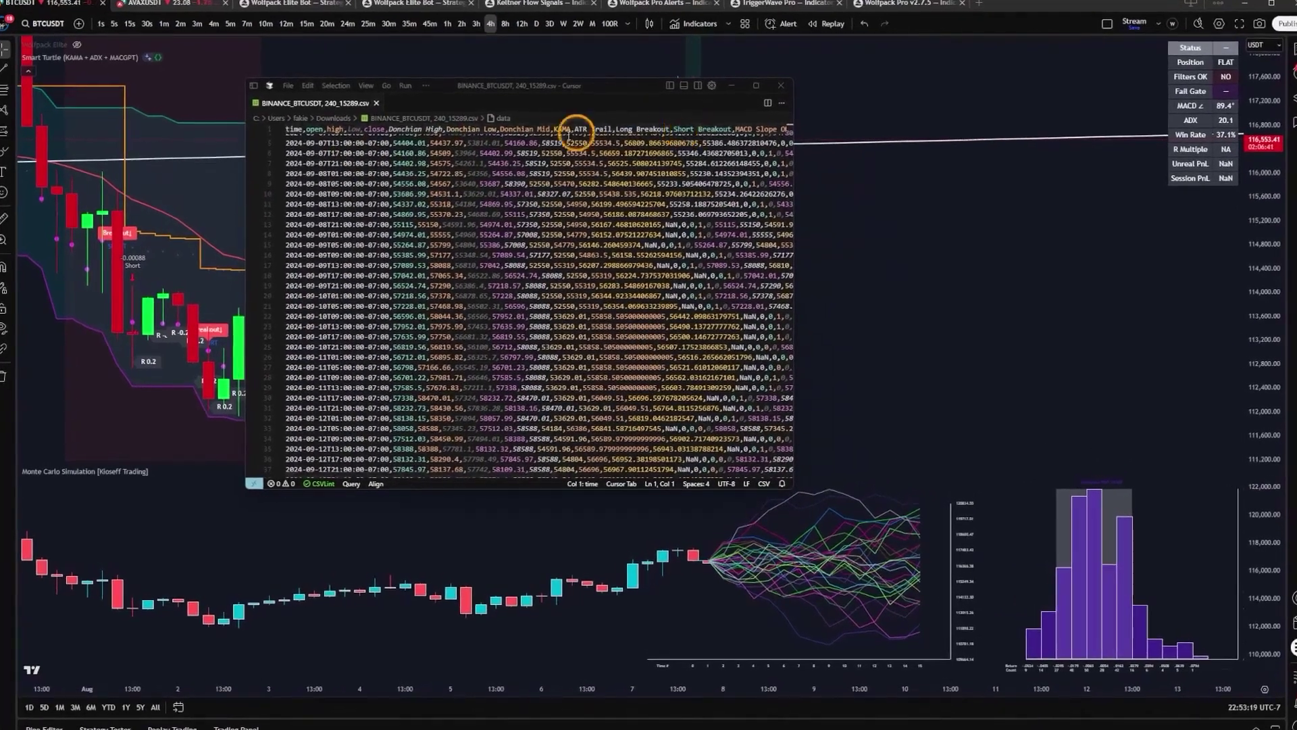
scroll(419, 181, "up", 1)
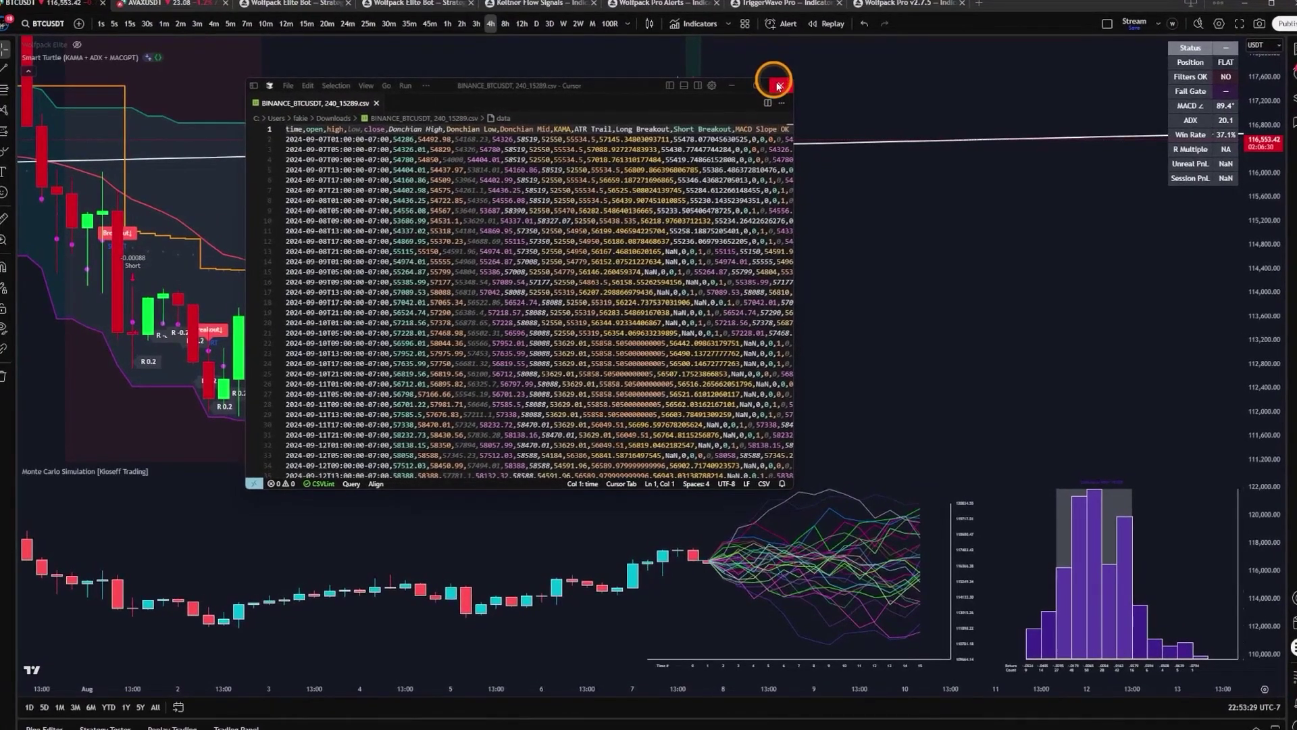
left_click(778, 86)
left_click(233, 725)
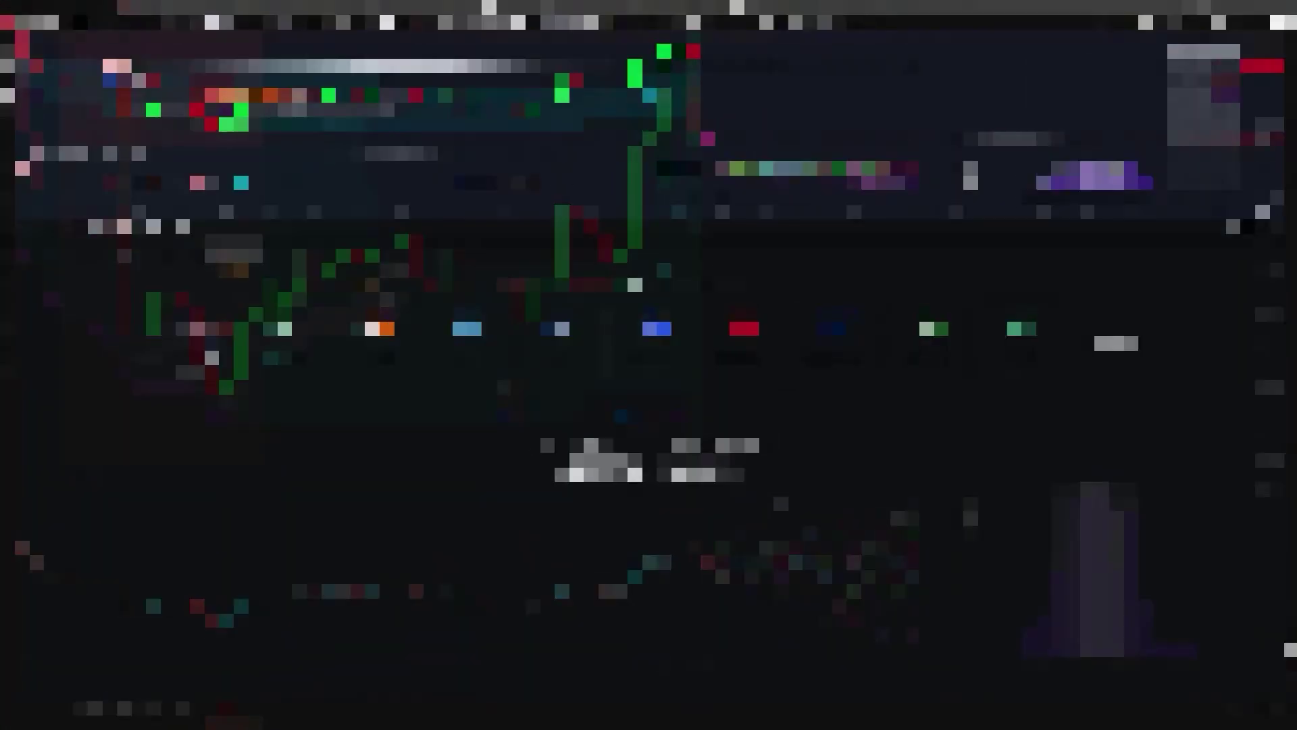
left_click(181, 249)
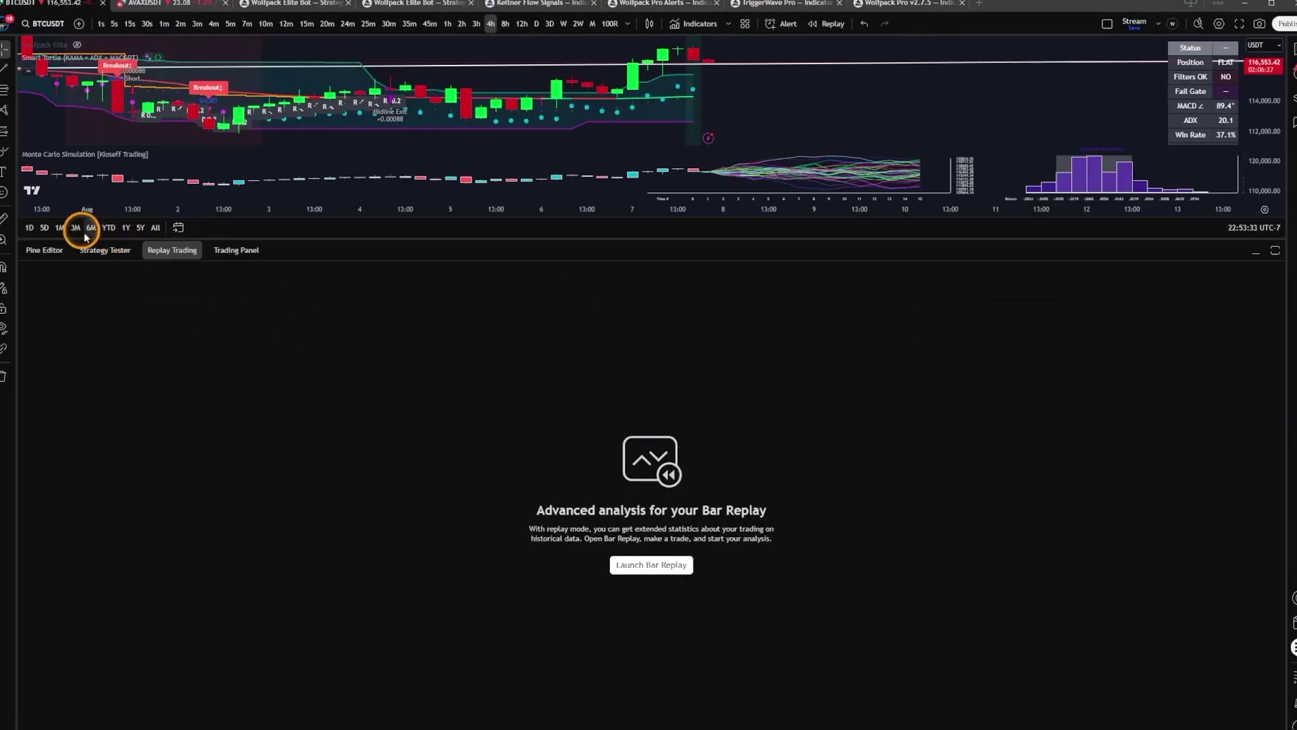
left_click(105, 249)
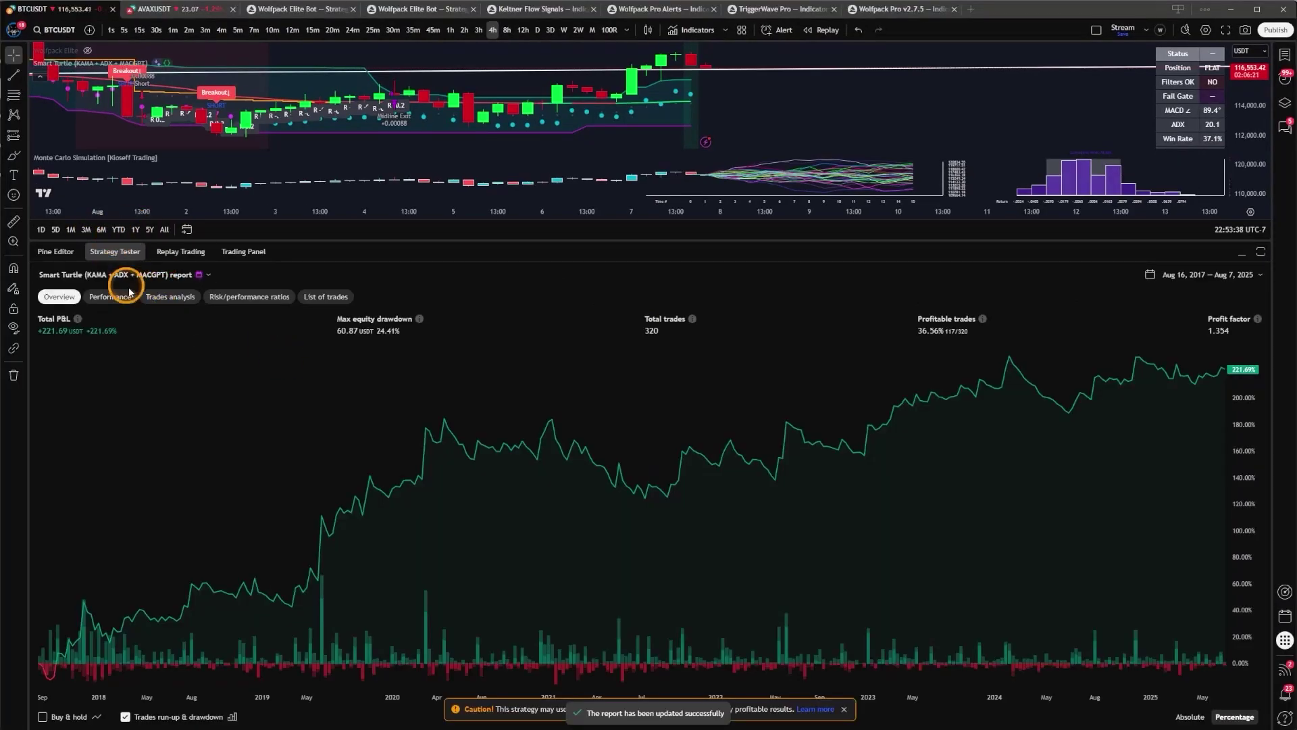
left_click(326, 297)
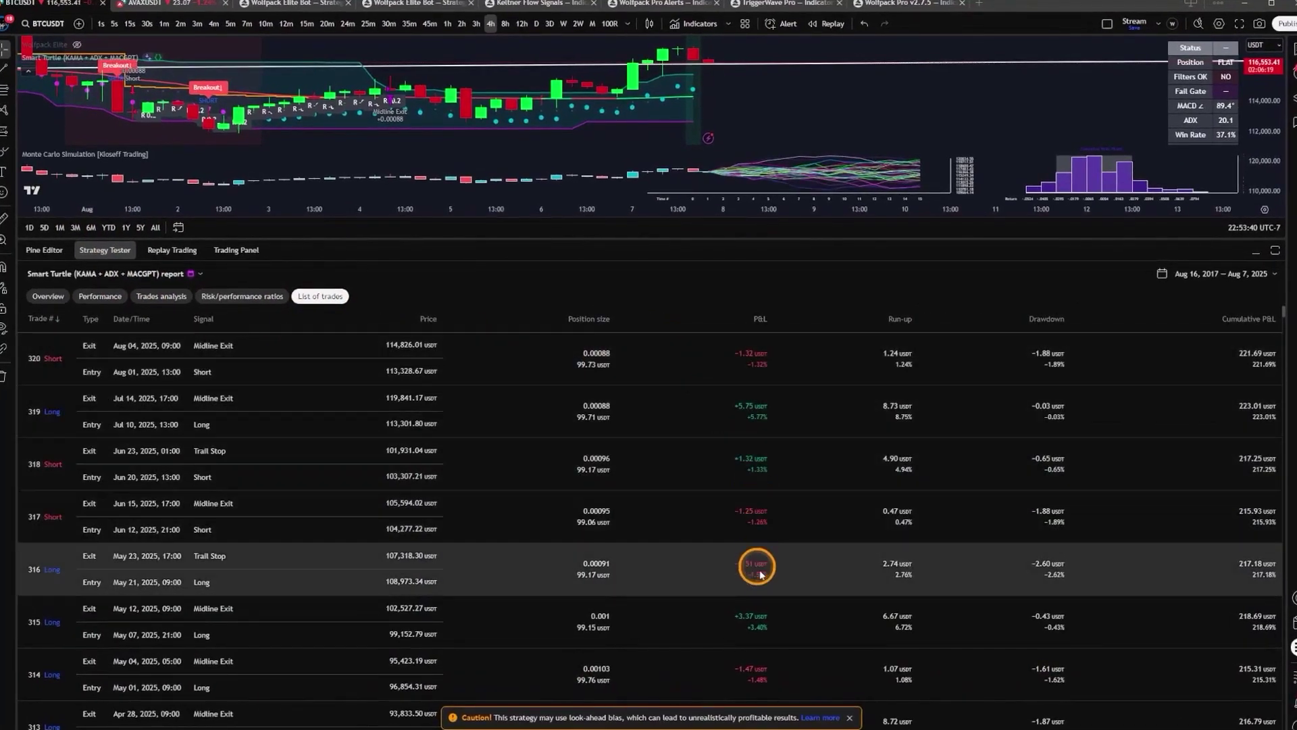
scroll(760, 574, "down", 1)
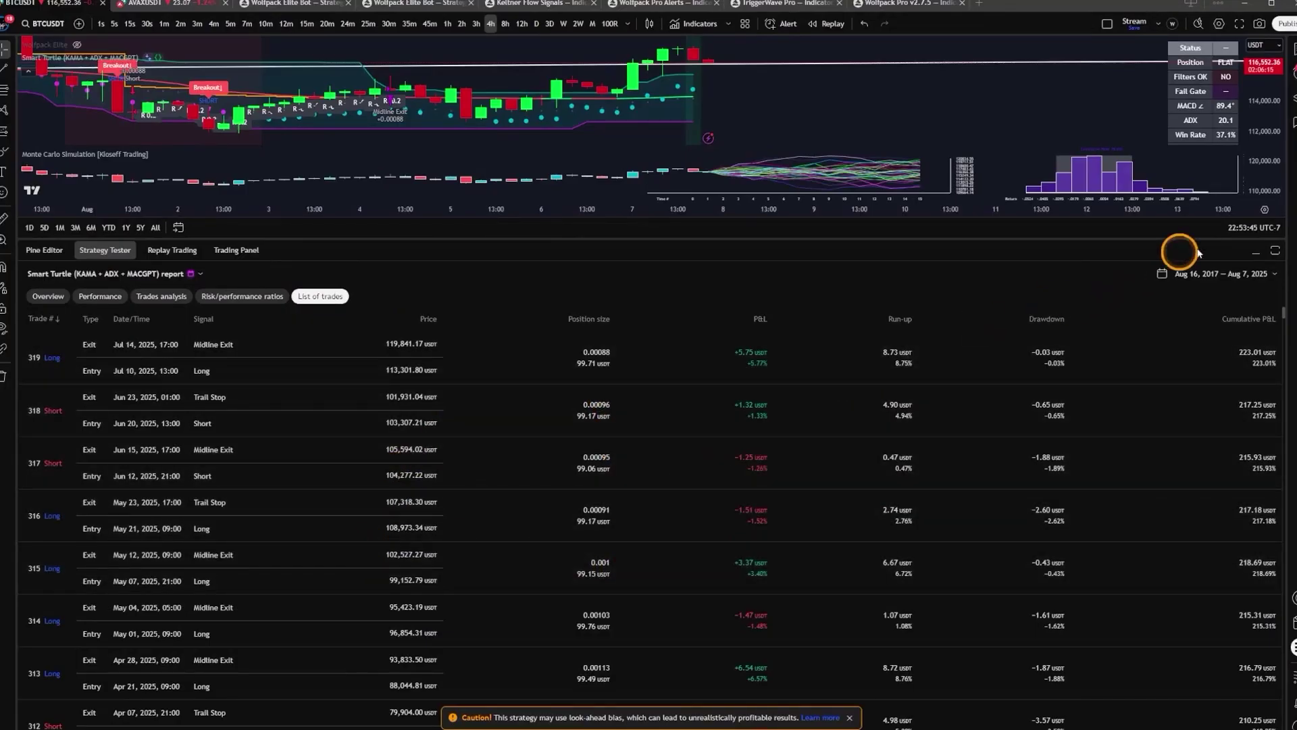
left_click(1256, 255)
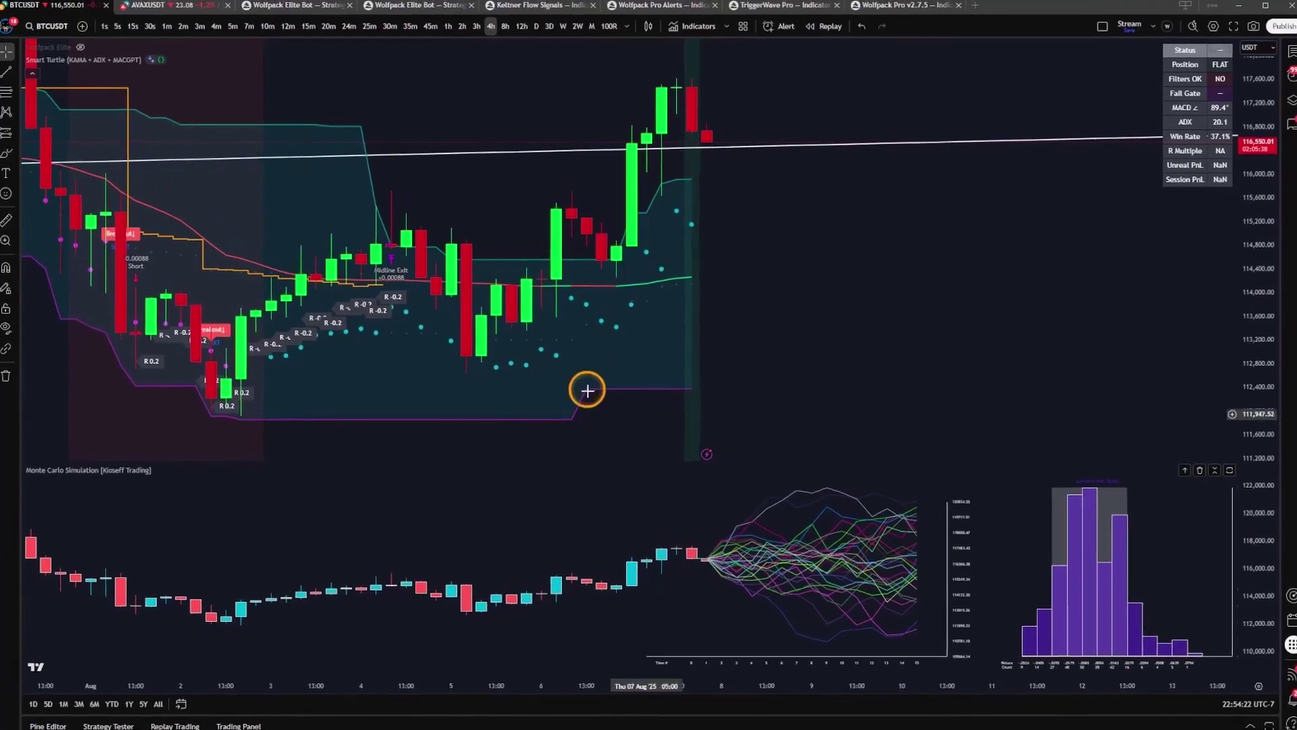
Pan to June–July, reset the chart view, then pan forward to July–August.
scroll(556, 324, "down", 5)
left_click_drag(594, 326, 1239, 440)
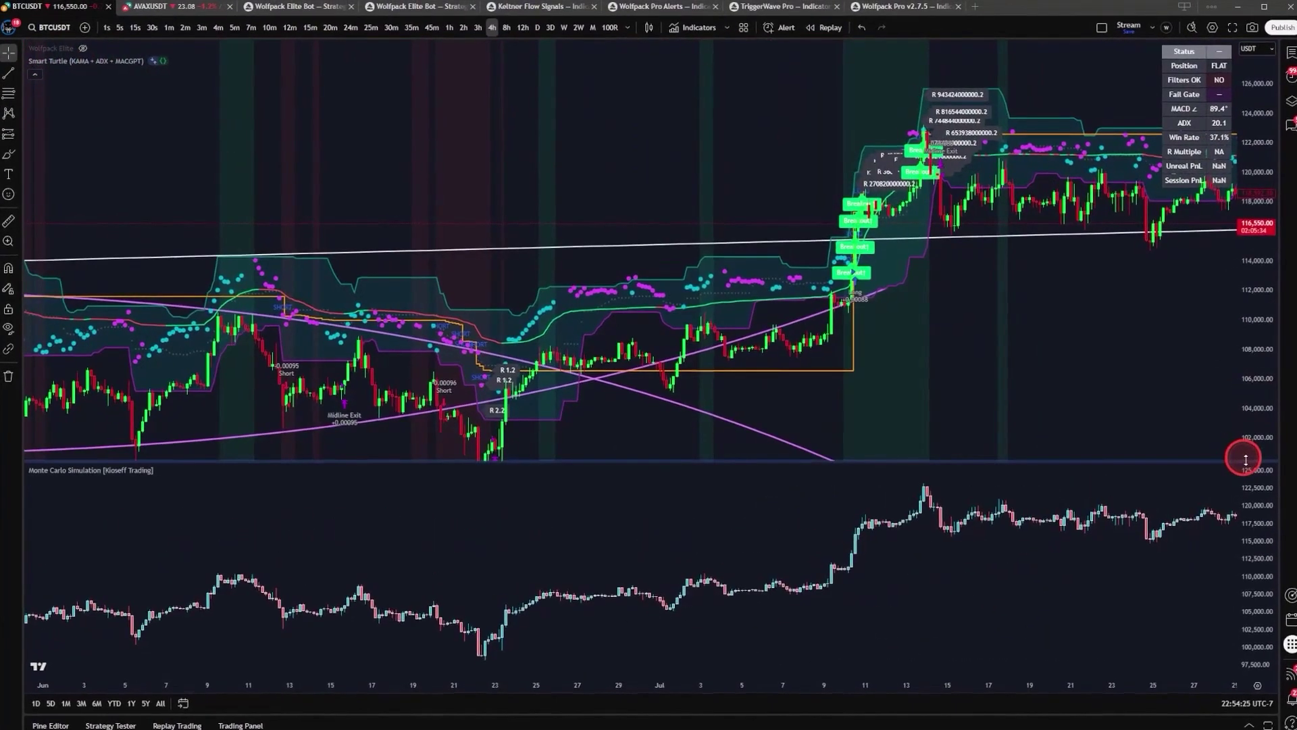
right_click(1162, 393)
left_click(1178, 396)
left_click_drag(1184, 371, 384, 414)
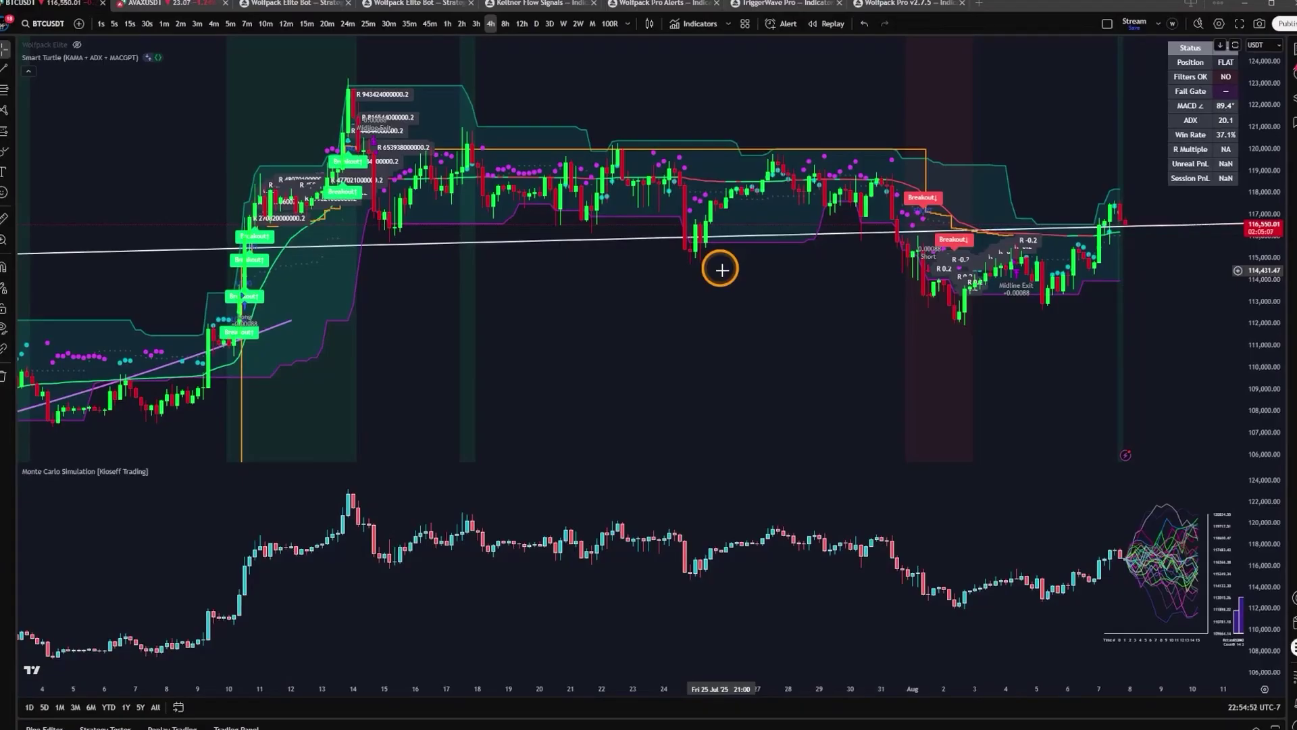
Zoom out and pan back to the September 2024–January 2025 range.
scroll(720, 267, "down", 10)
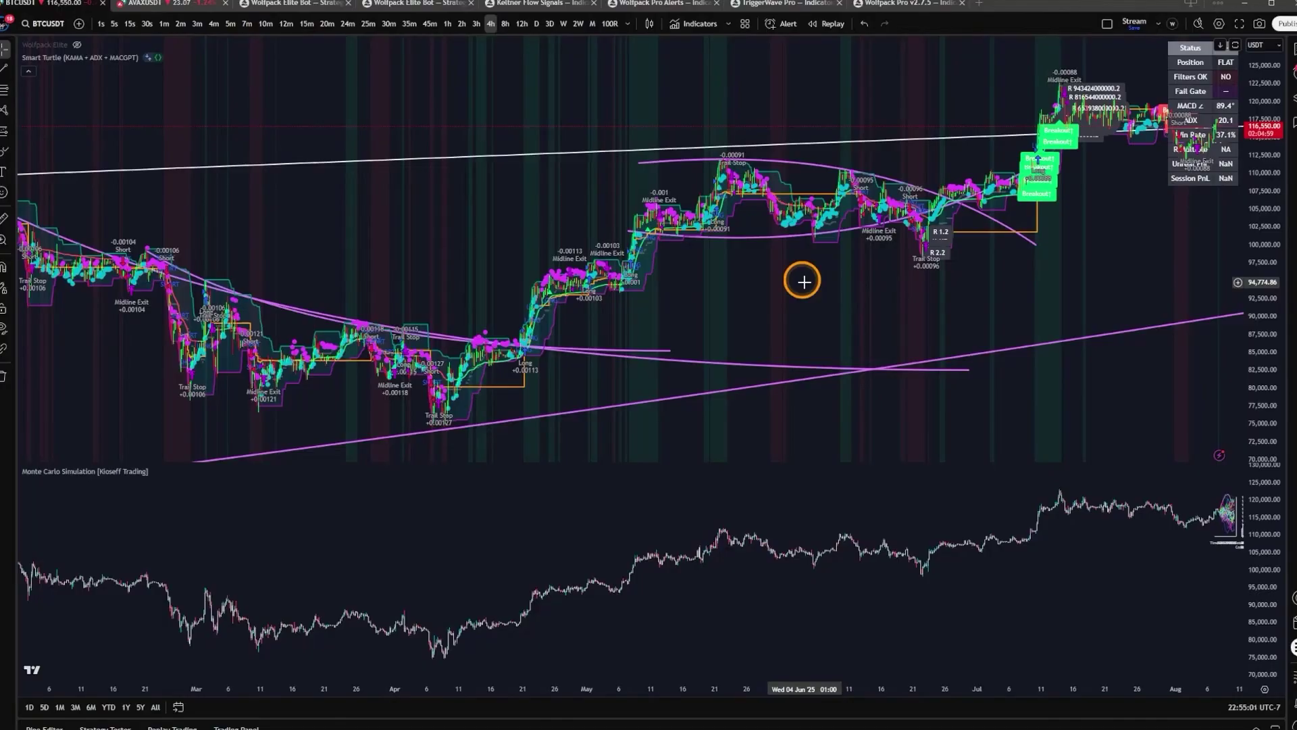
scroll(738, 281, "up", 6)
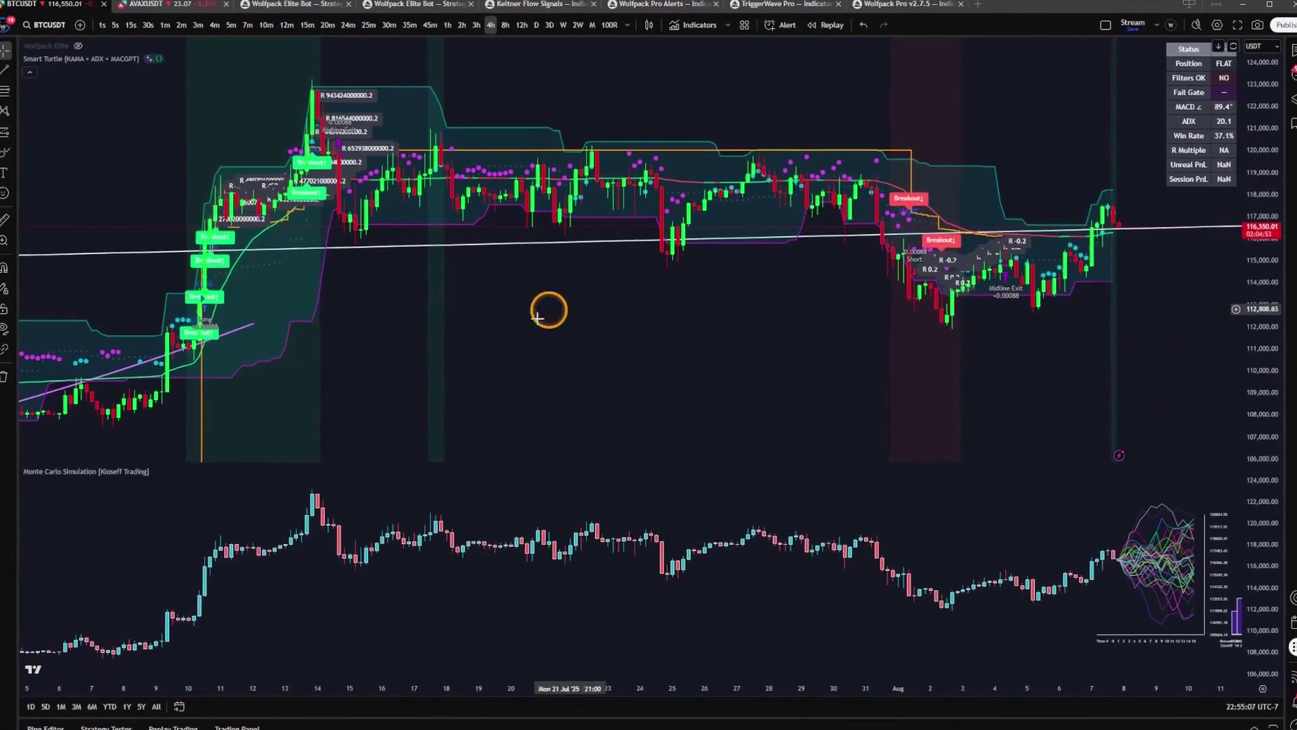
scroll(517, 379, "down", 4)
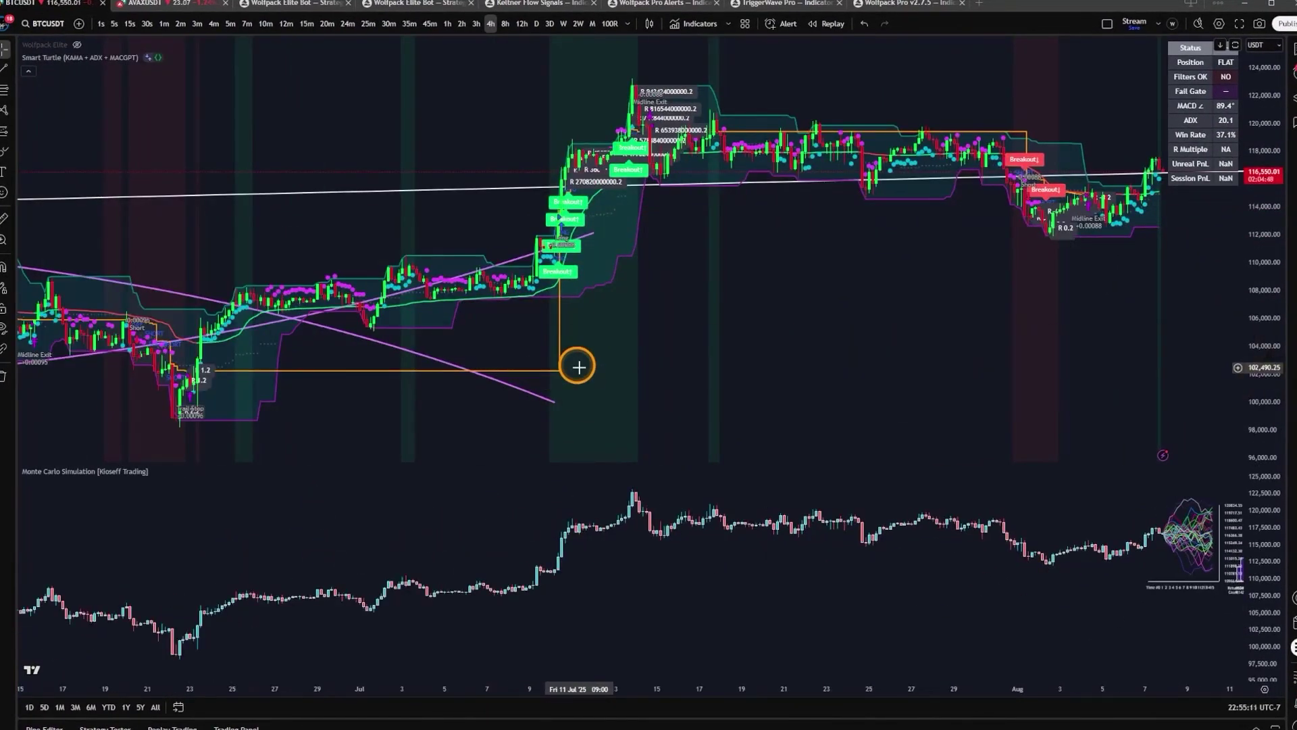
scroll(608, 341, "down", 3)
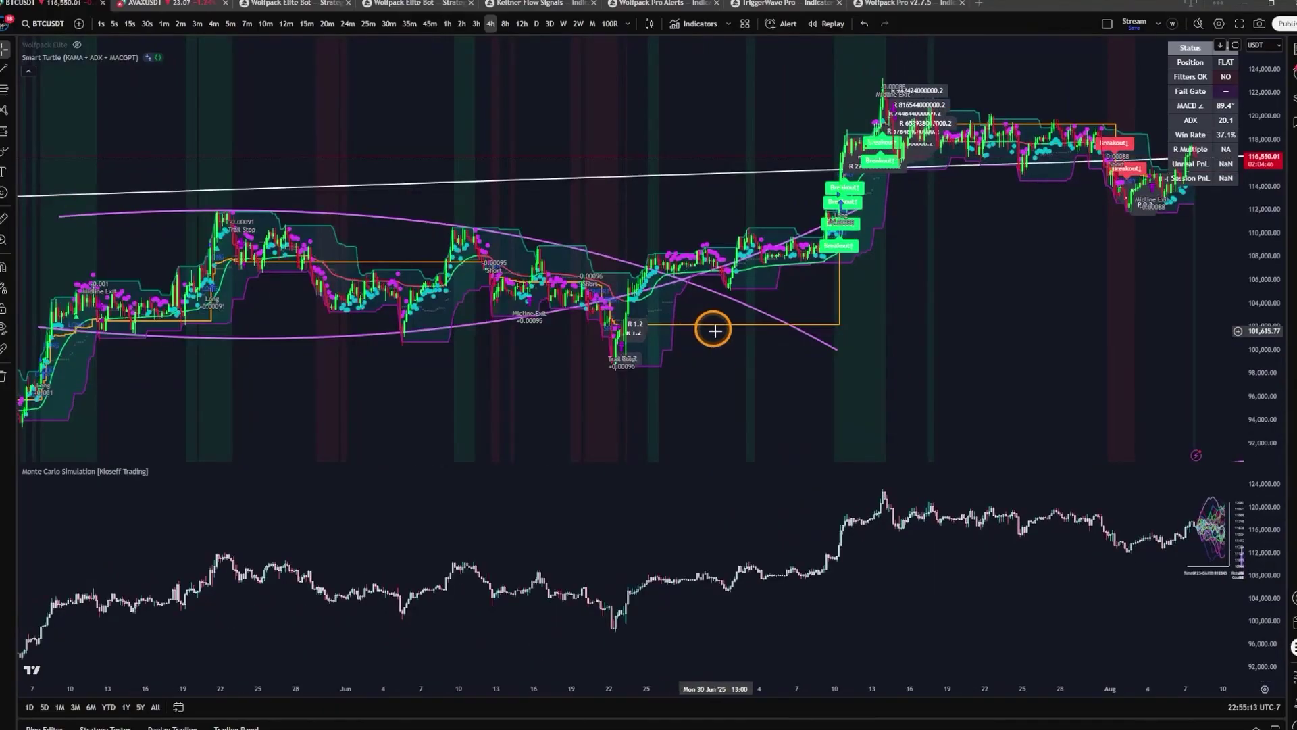
scroll(714, 330, "down", 2)
left_click_drag(185, 243, 1059, 180)
left_click_drag(632, 484, 1018, 271)
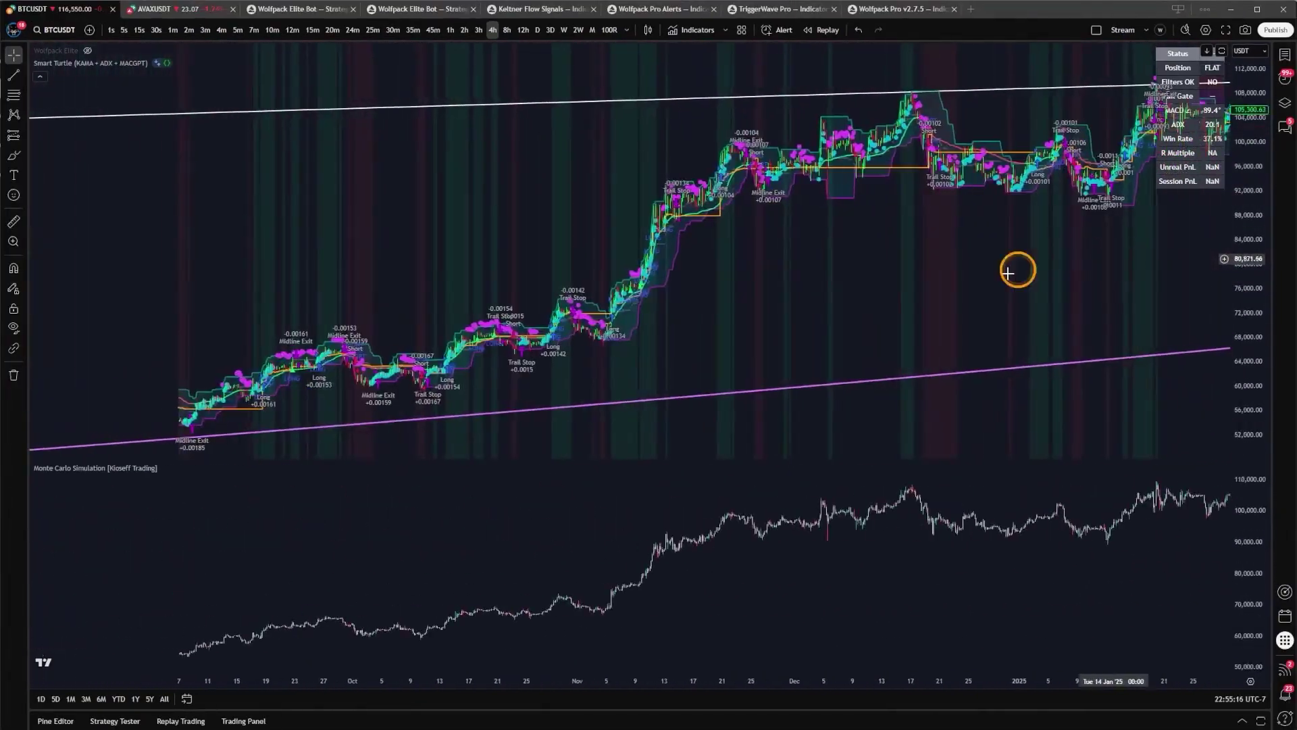
Zoom in and center the chart on early-to-late November 2024.
scroll(941, 266, "down", 2)
left_click_drag(559, 260, 732, 234)
scroll(732, 235, "up", 5)
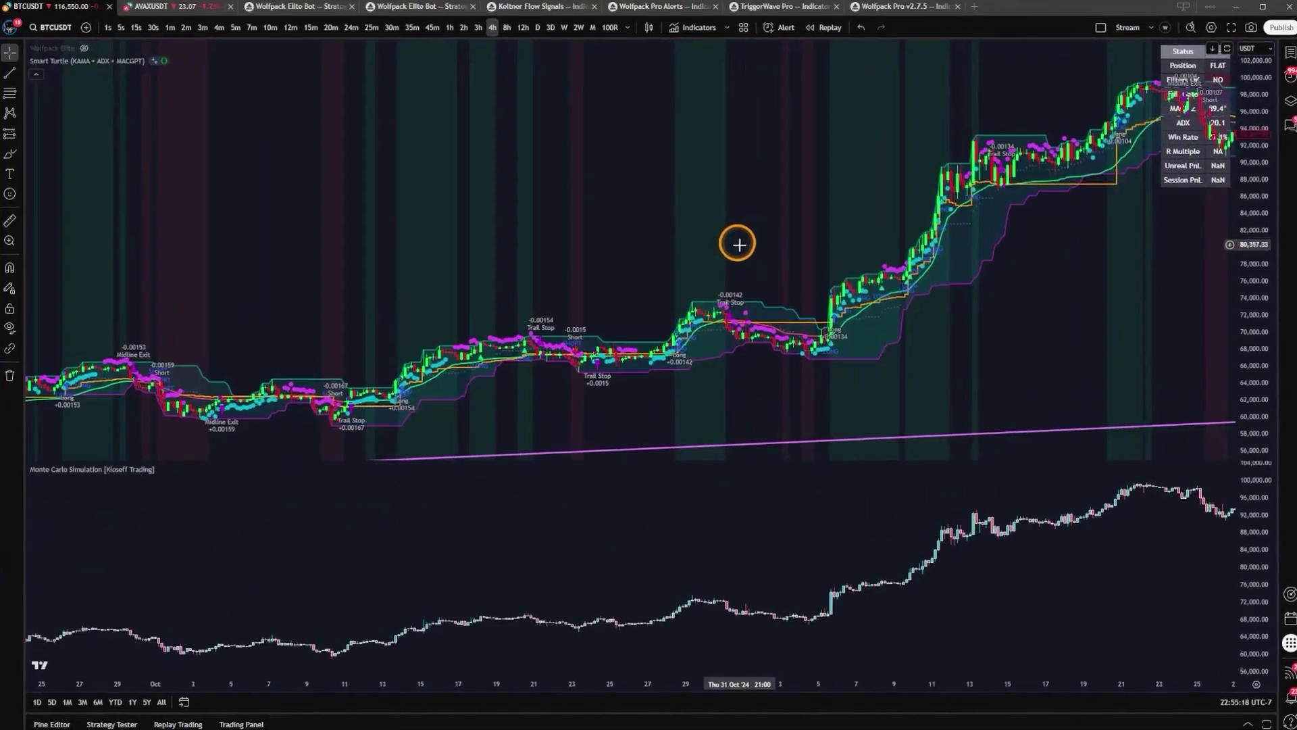
scroll(739, 245, "up", 3)
left_click_drag(927, 371, 987, 371)
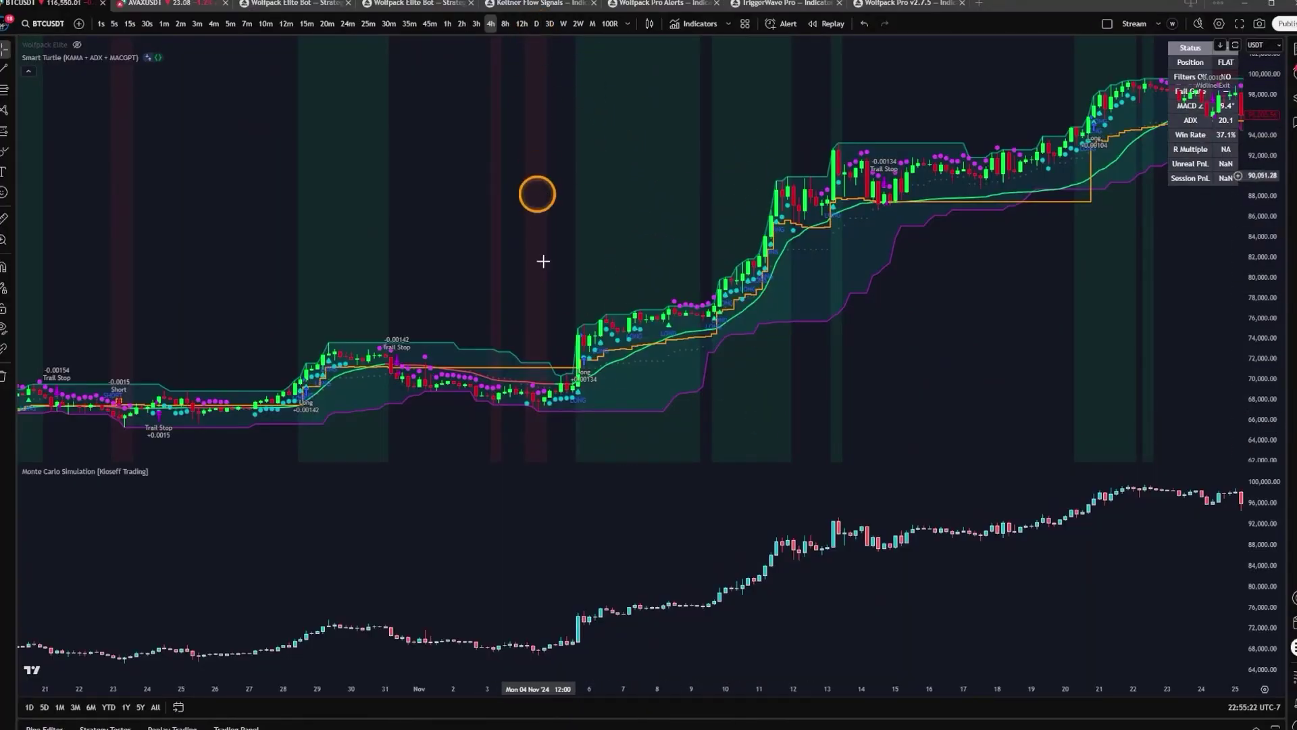
scroll(499, 296, "up", 2)
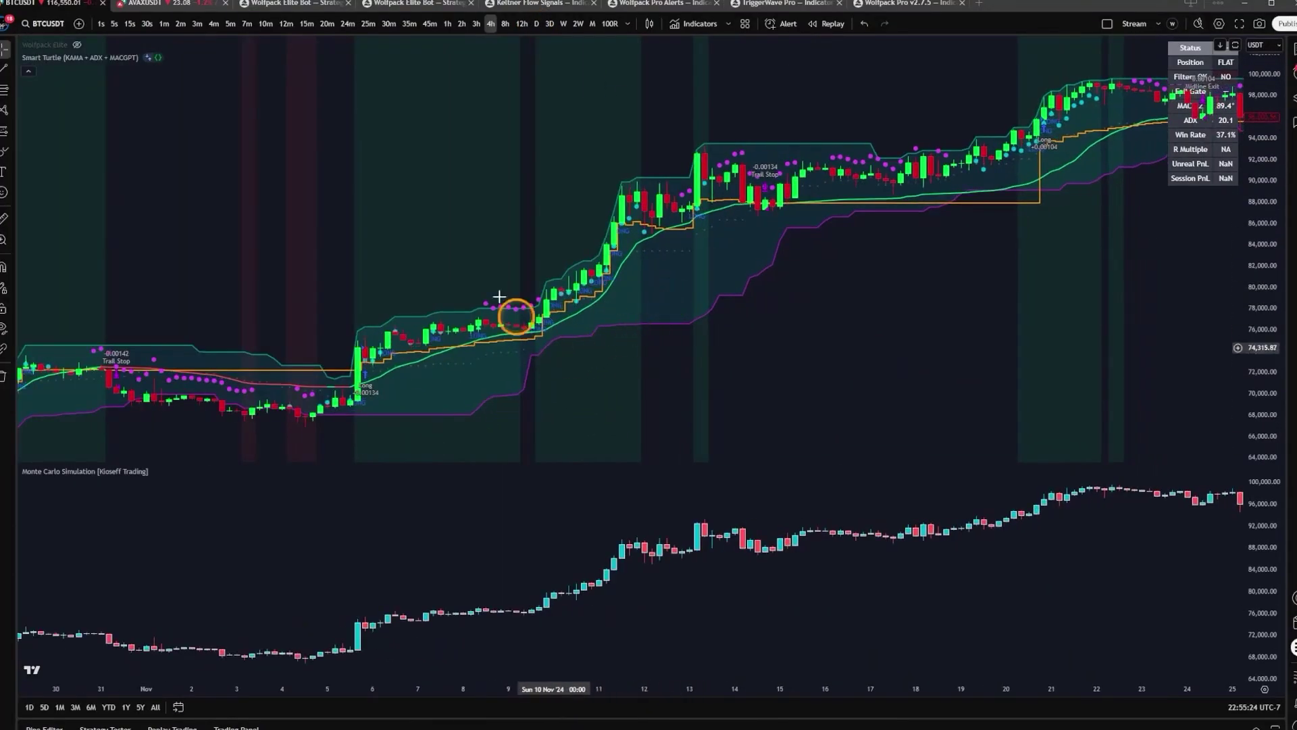
scroll(499, 296, "up", 2)
left_click_drag(638, 394, 850, 379)
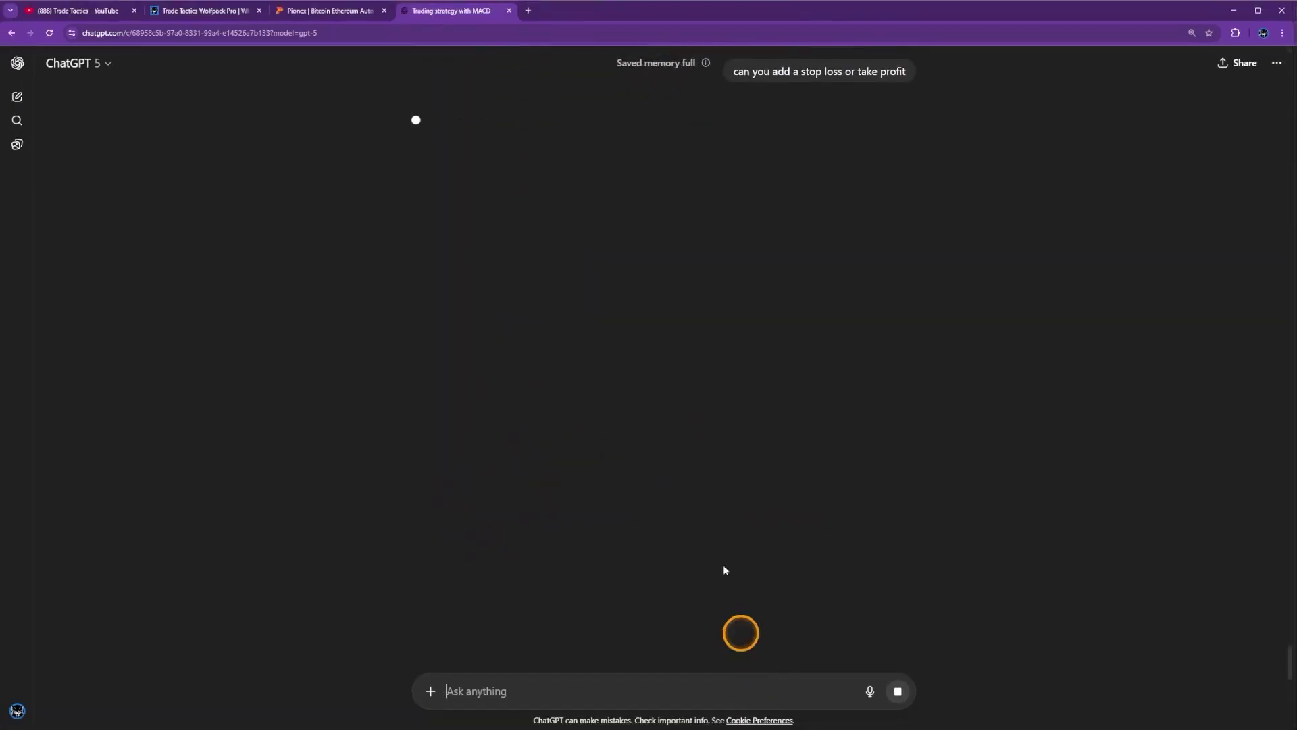
Scroll up in the chat to watch the stop-loss/take-profit reply begin.
scroll(724, 569, "up", 2)
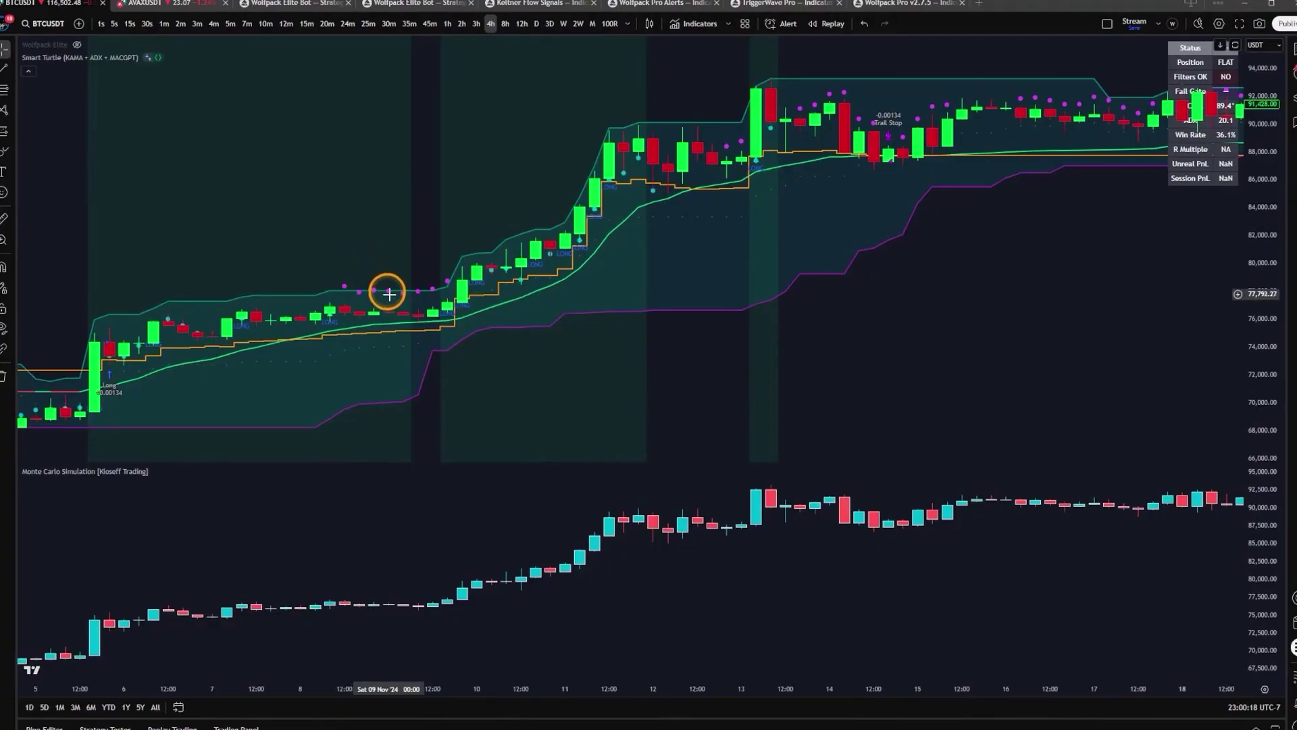
left_click(163, 57)
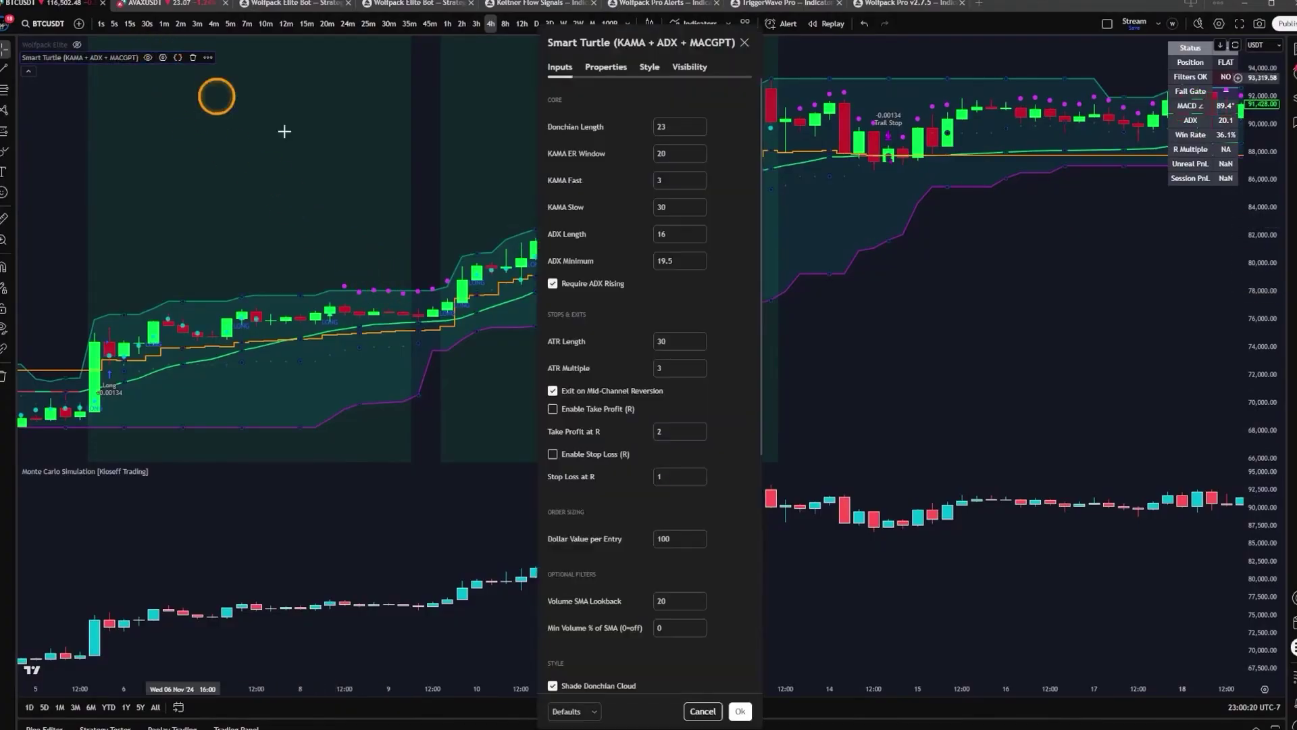
scroll(589, 270, "down", 5)
scroll(618, 297, "up", 3)
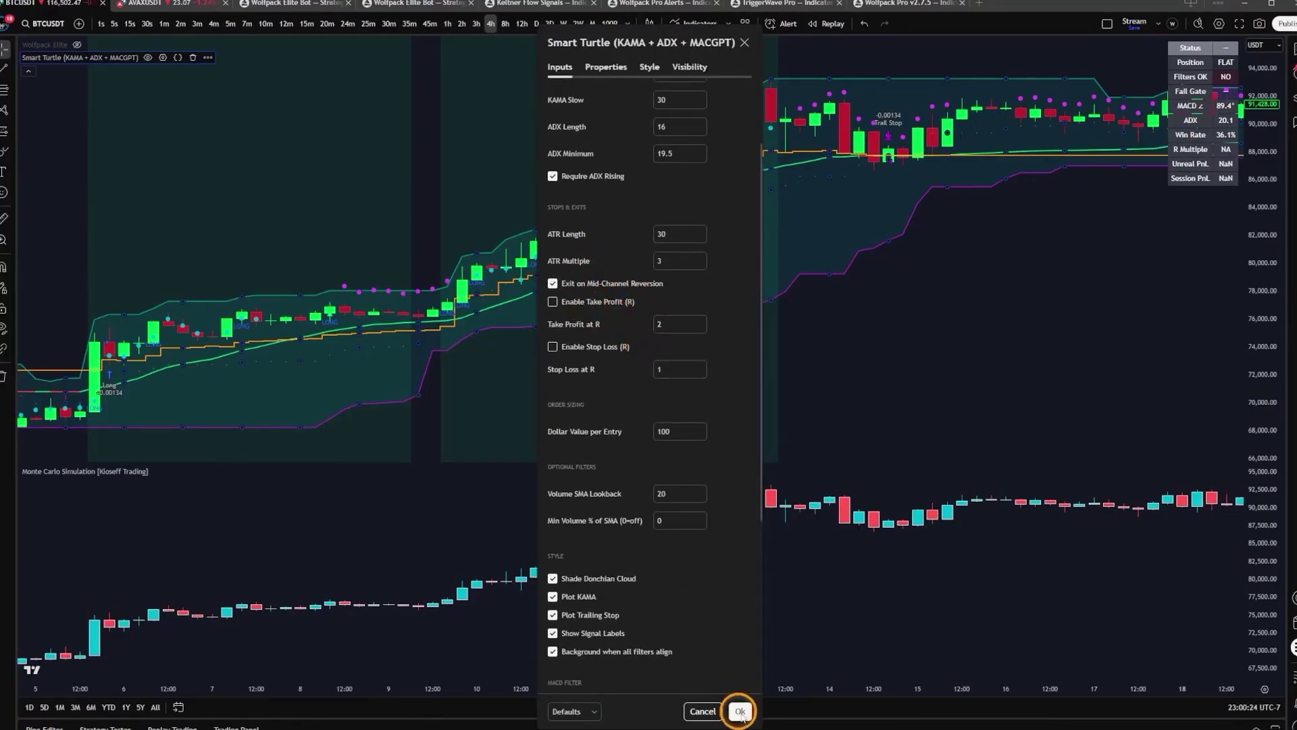
left_click(740, 712)
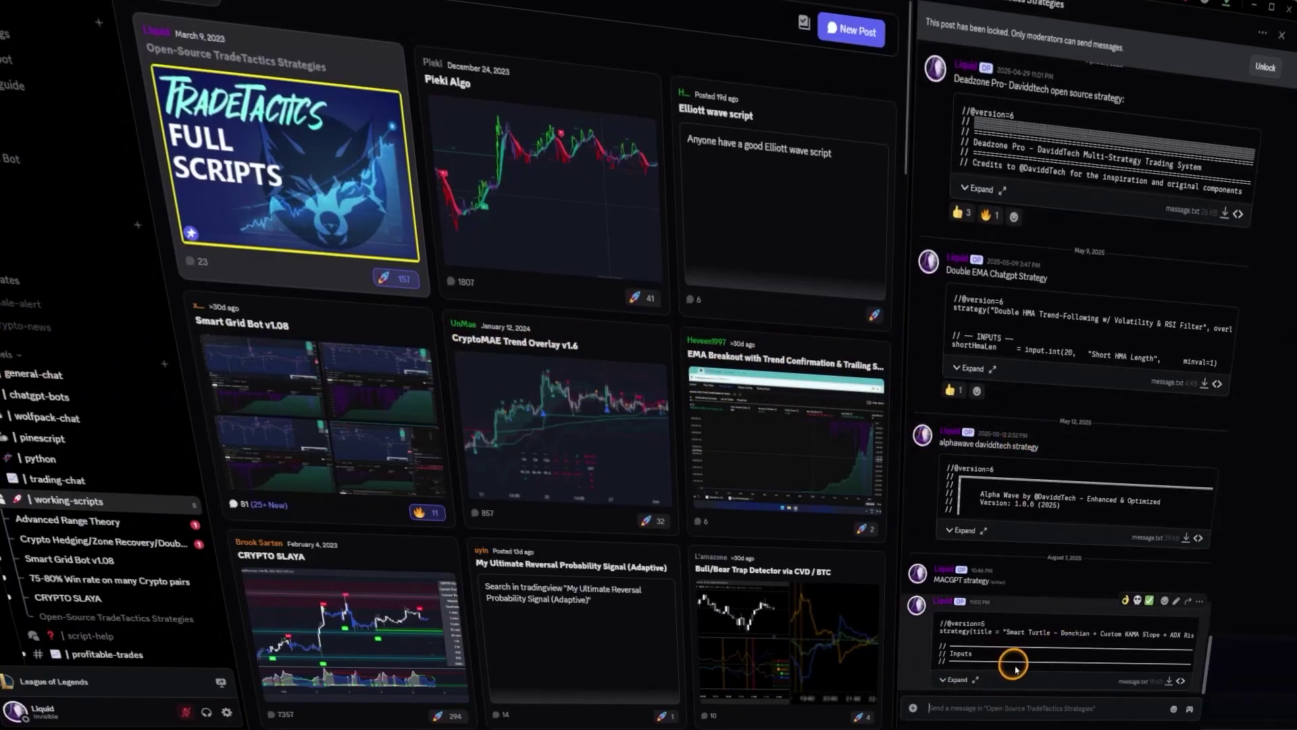
Scroll down through the working-scripts forum's strategy post cards.
scroll(530, 310, "down", 5)
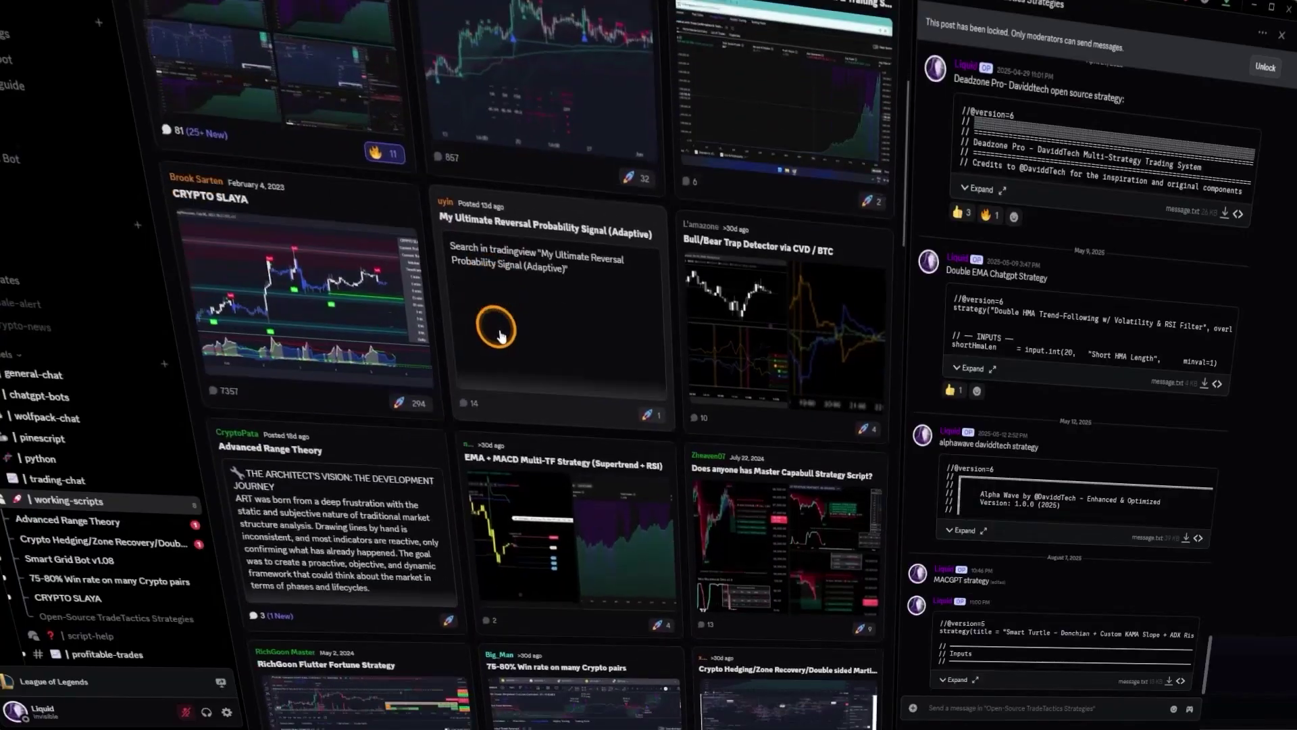
scroll(500, 332, "down", 2)
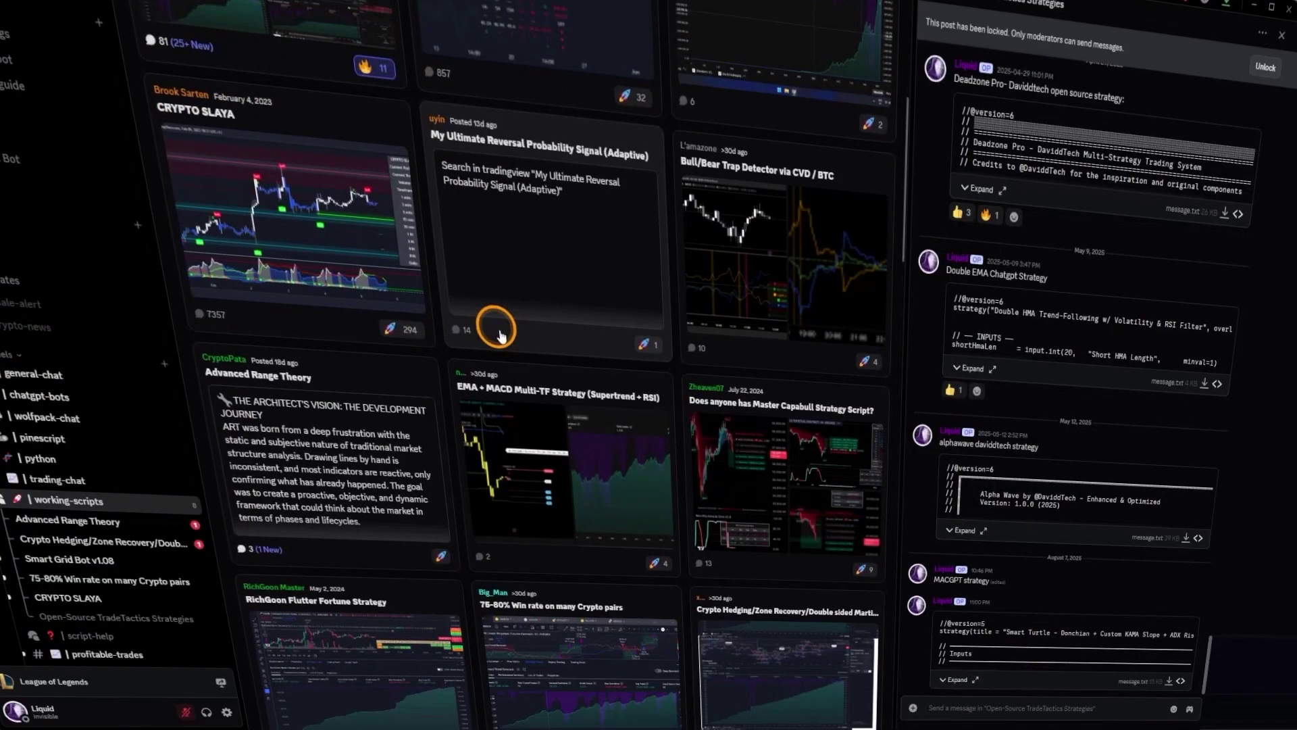